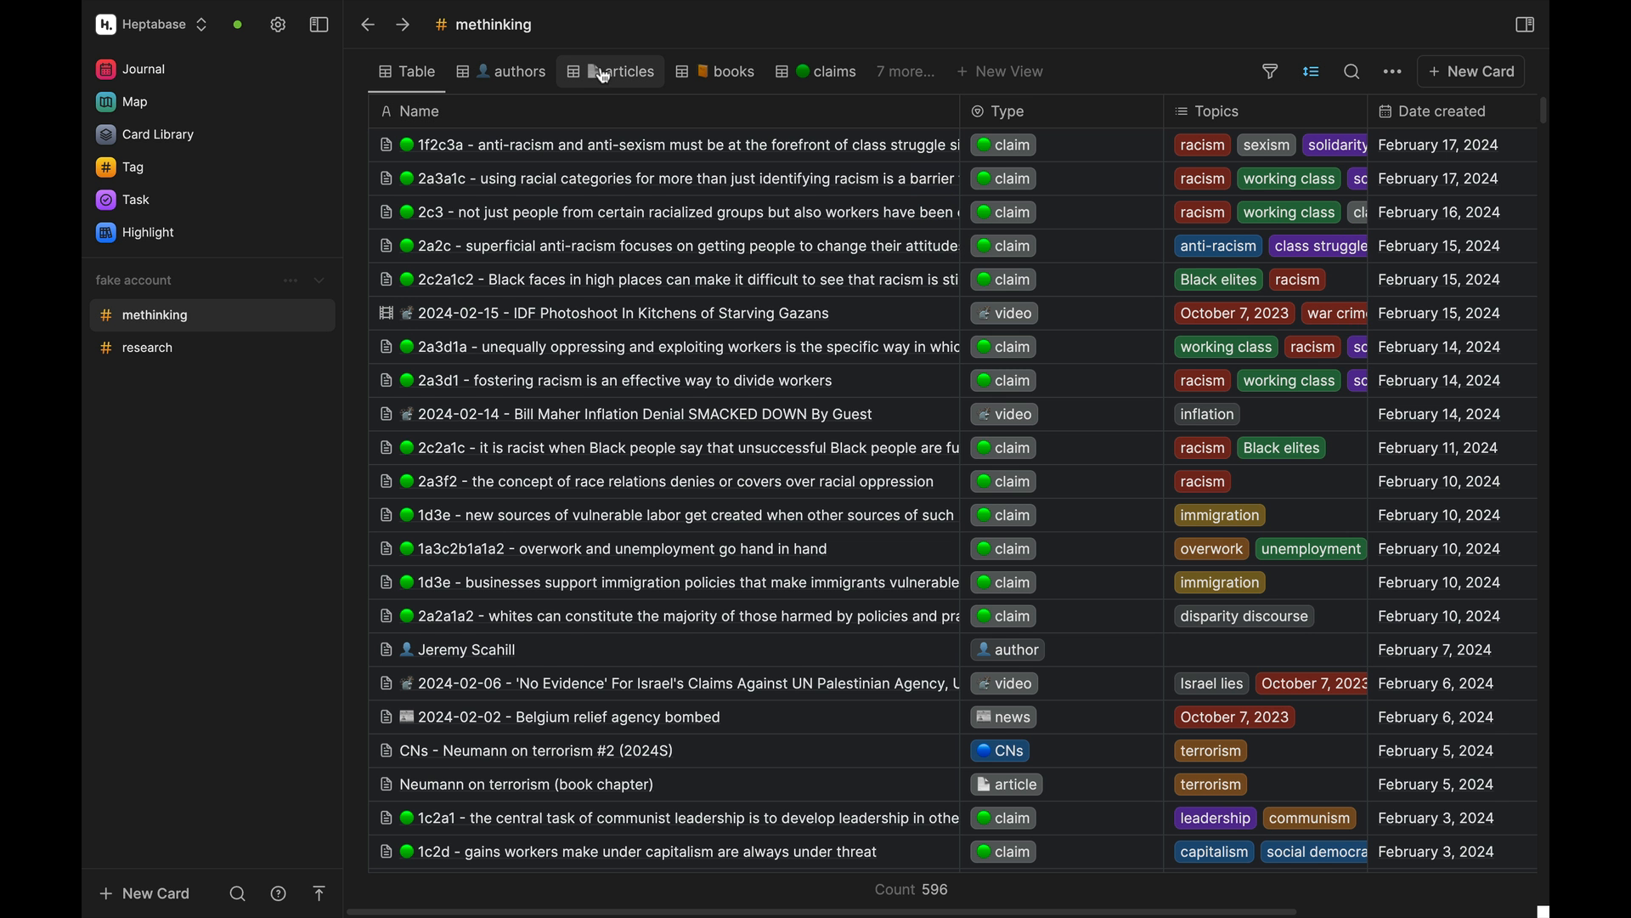
Step: Browse the articles and books views of the methinking tag
{"action": "left_click", "coordinate": [604, 75]}
{"action": "left_click", "coordinate": [716, 73]}
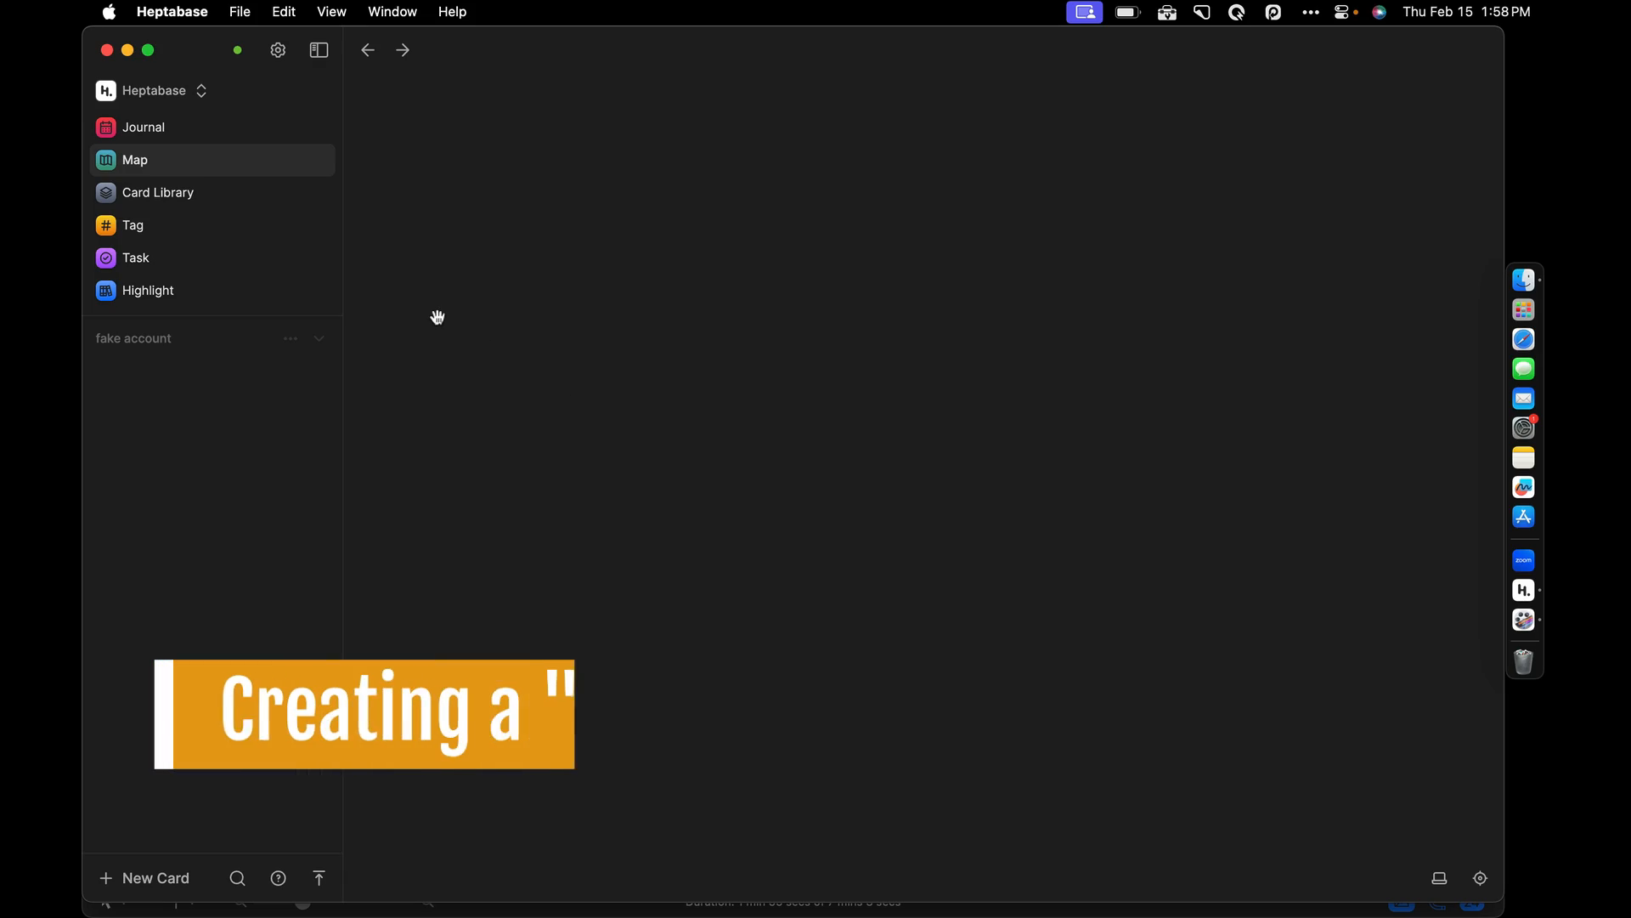
Step: Create a new tag database named "research" with the Table layout
{"action": "left_click", "coordinate": [152, 234]}
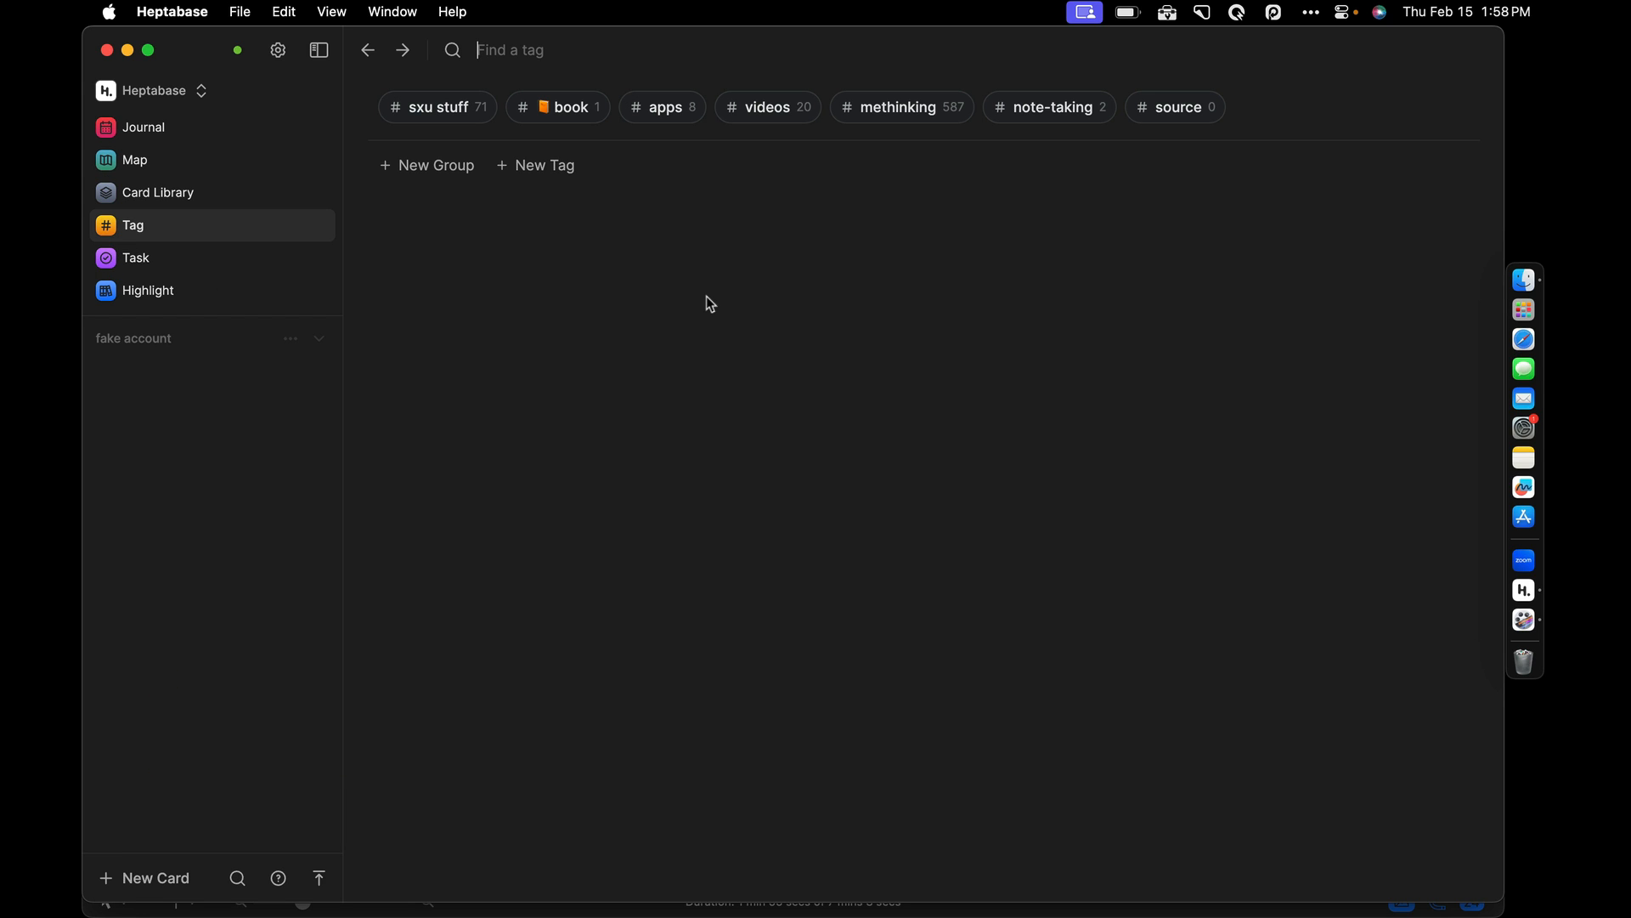
{"action": "left_click", "coordinate": [556, 168]}
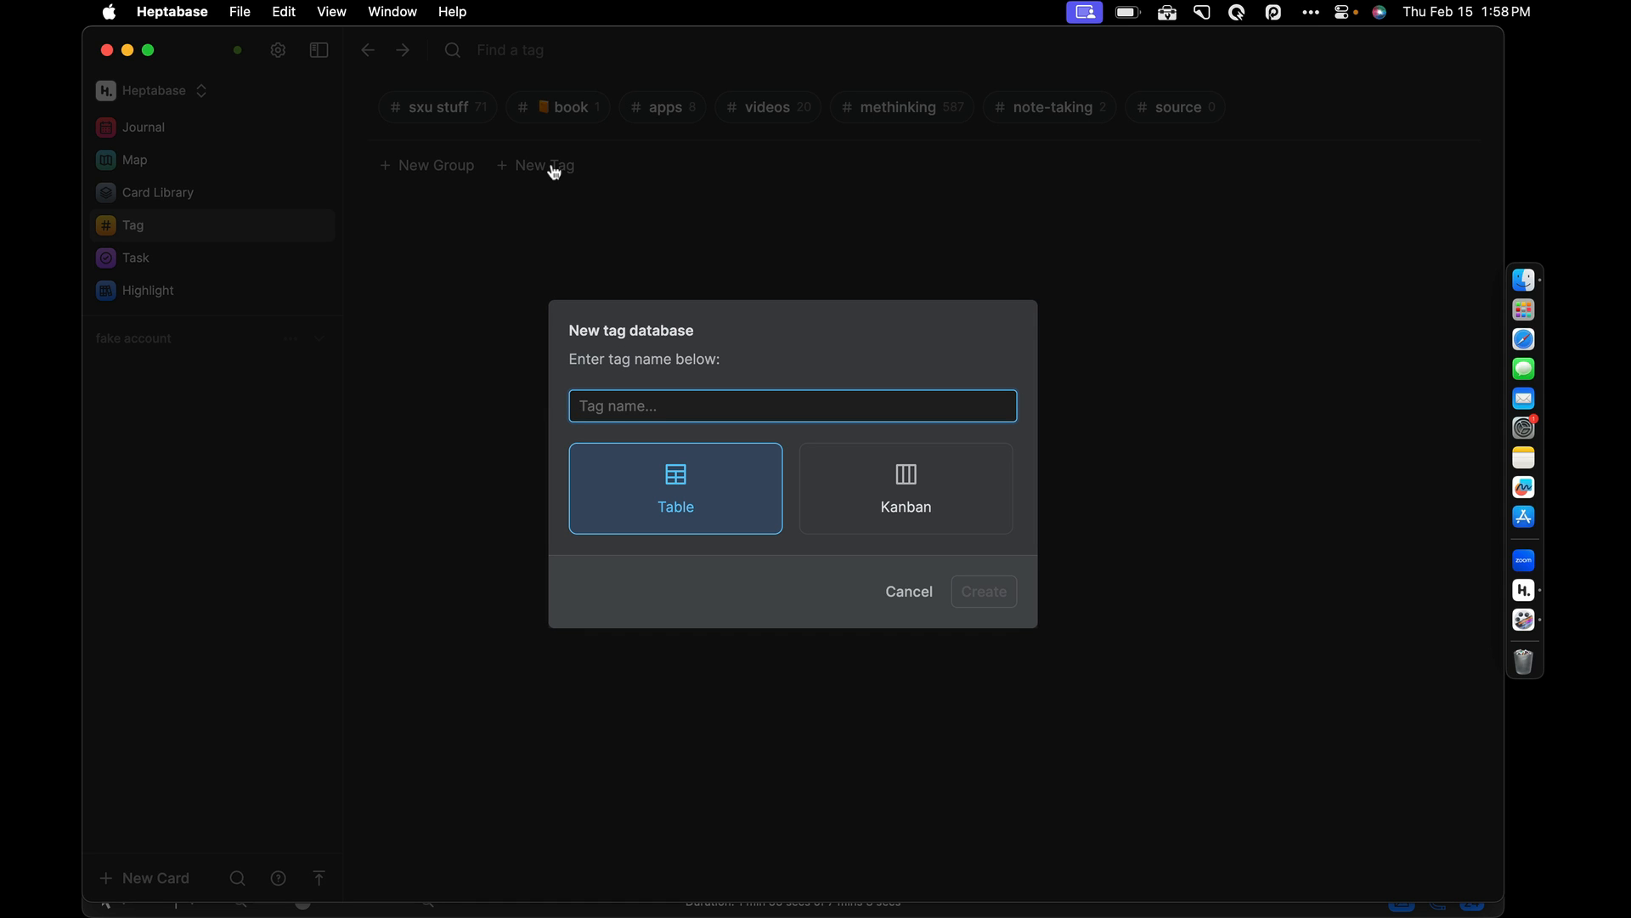
{"action": "type", "text": "research"}
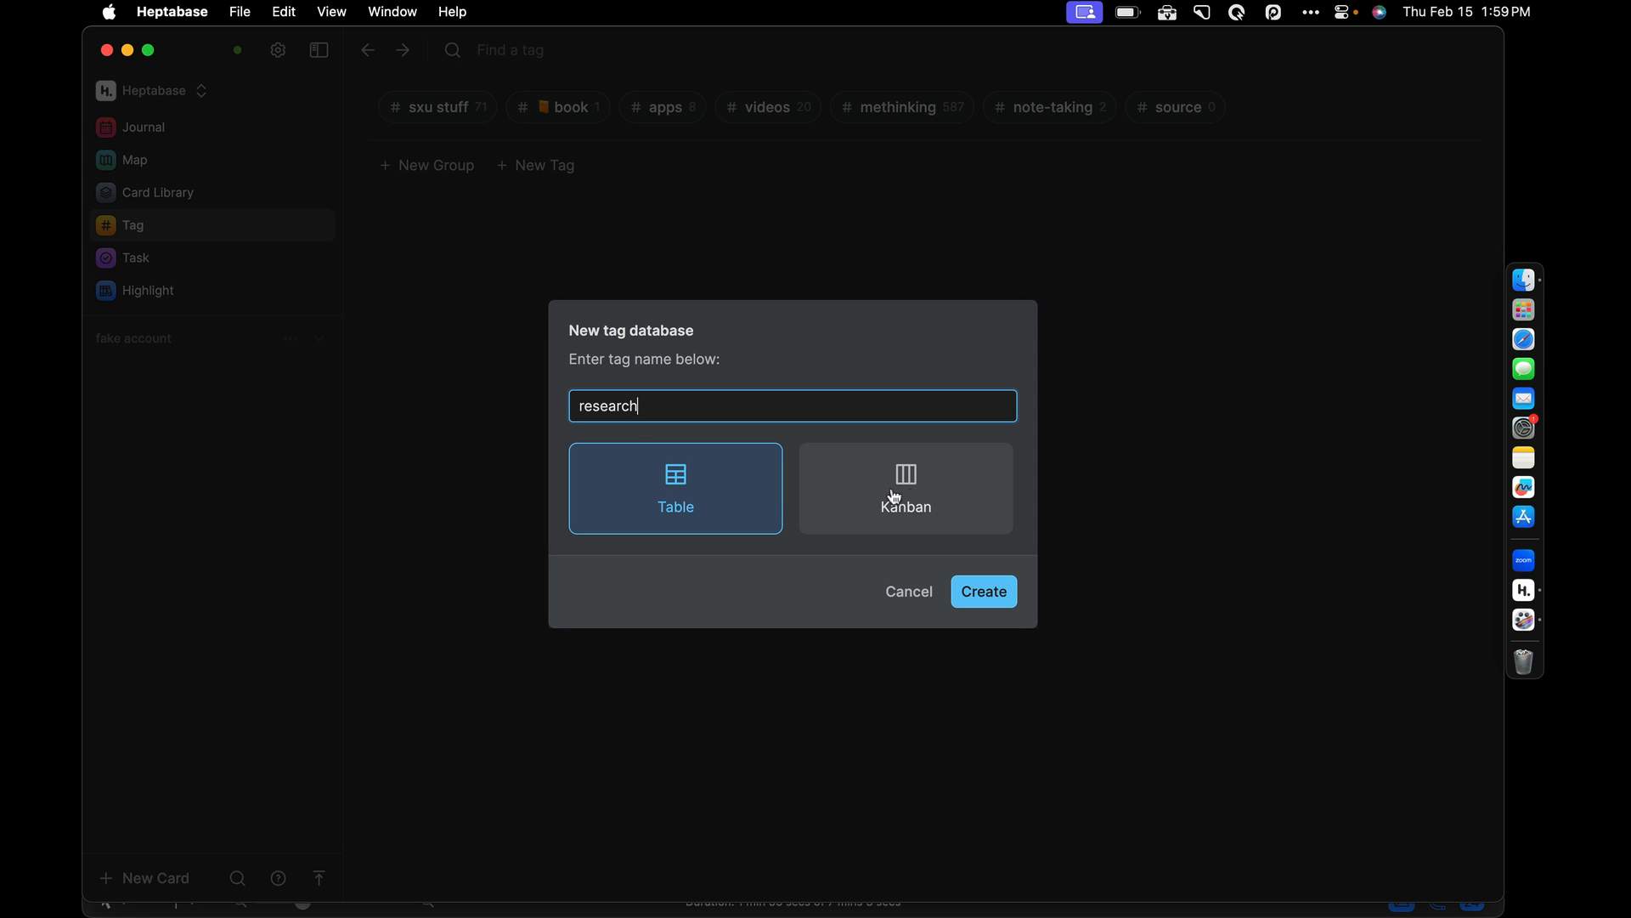
{"action": "left_click", "coordinate": [978, 600]}
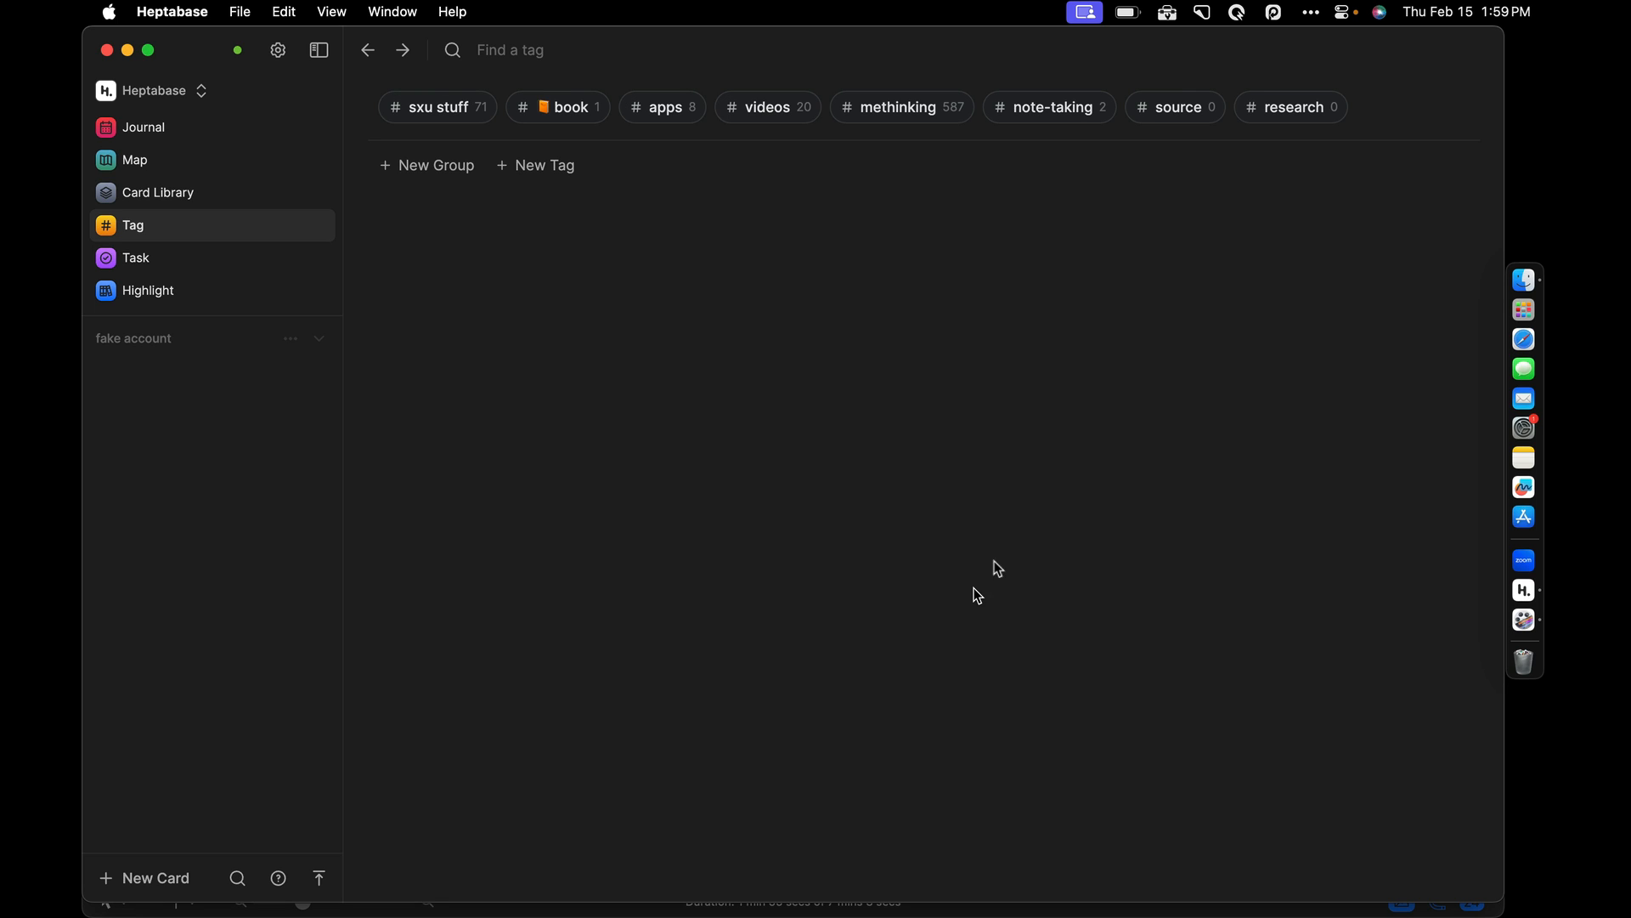
Step: Open the research tag's table
{"action": "left_click", "coordinate": [1255, 113]}
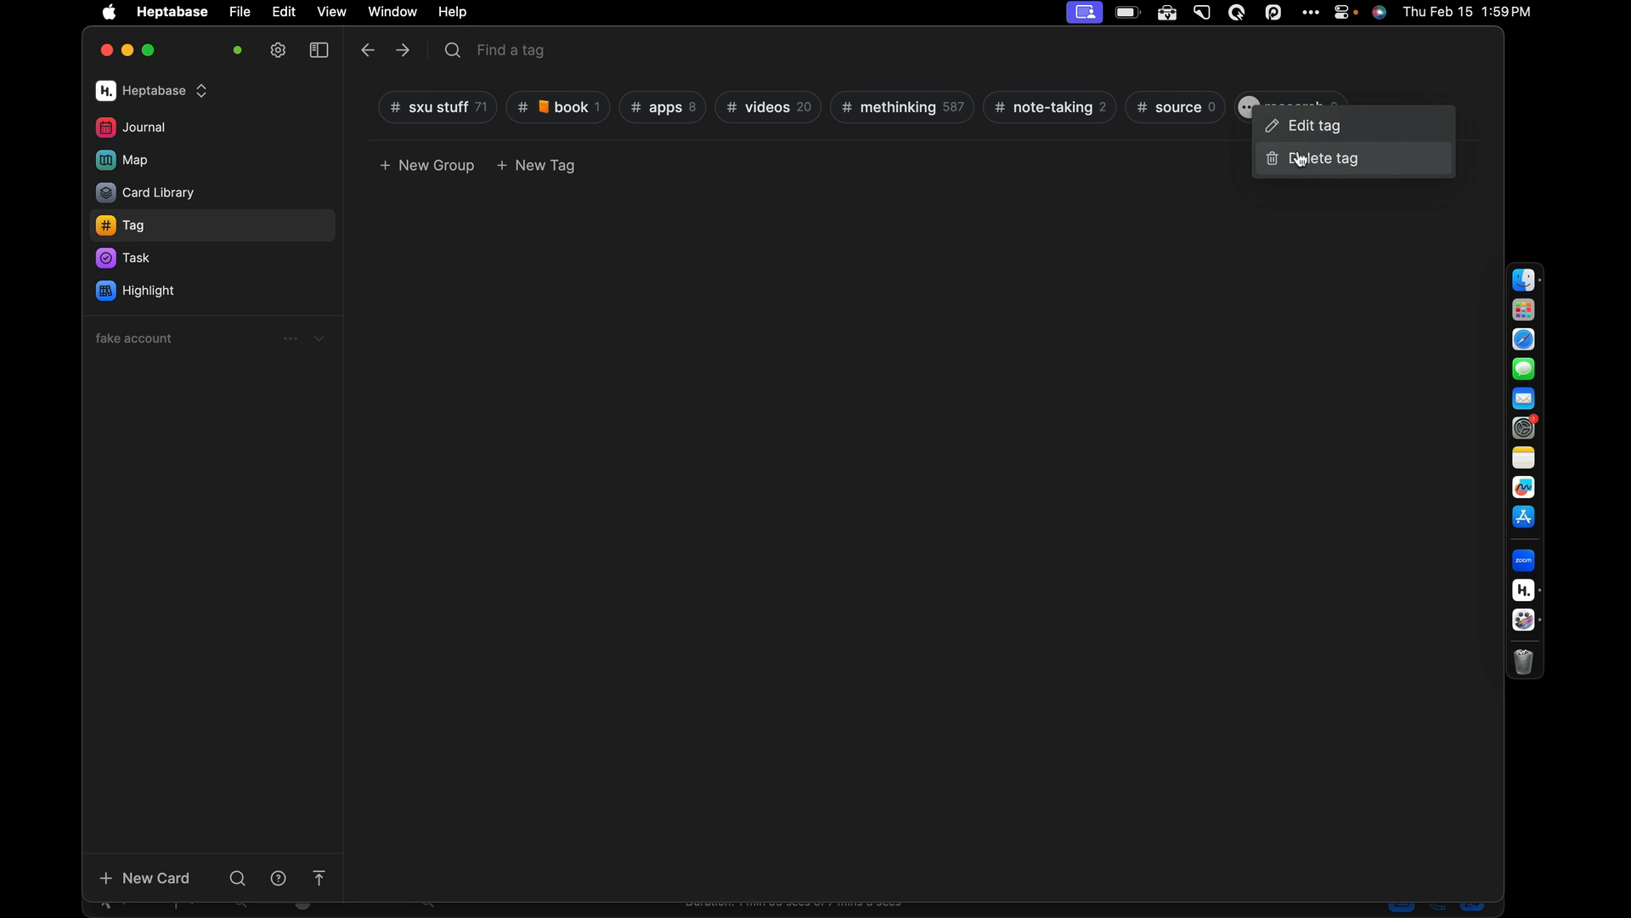
{"action": "left_click", "coordinate": [1210, 189]}
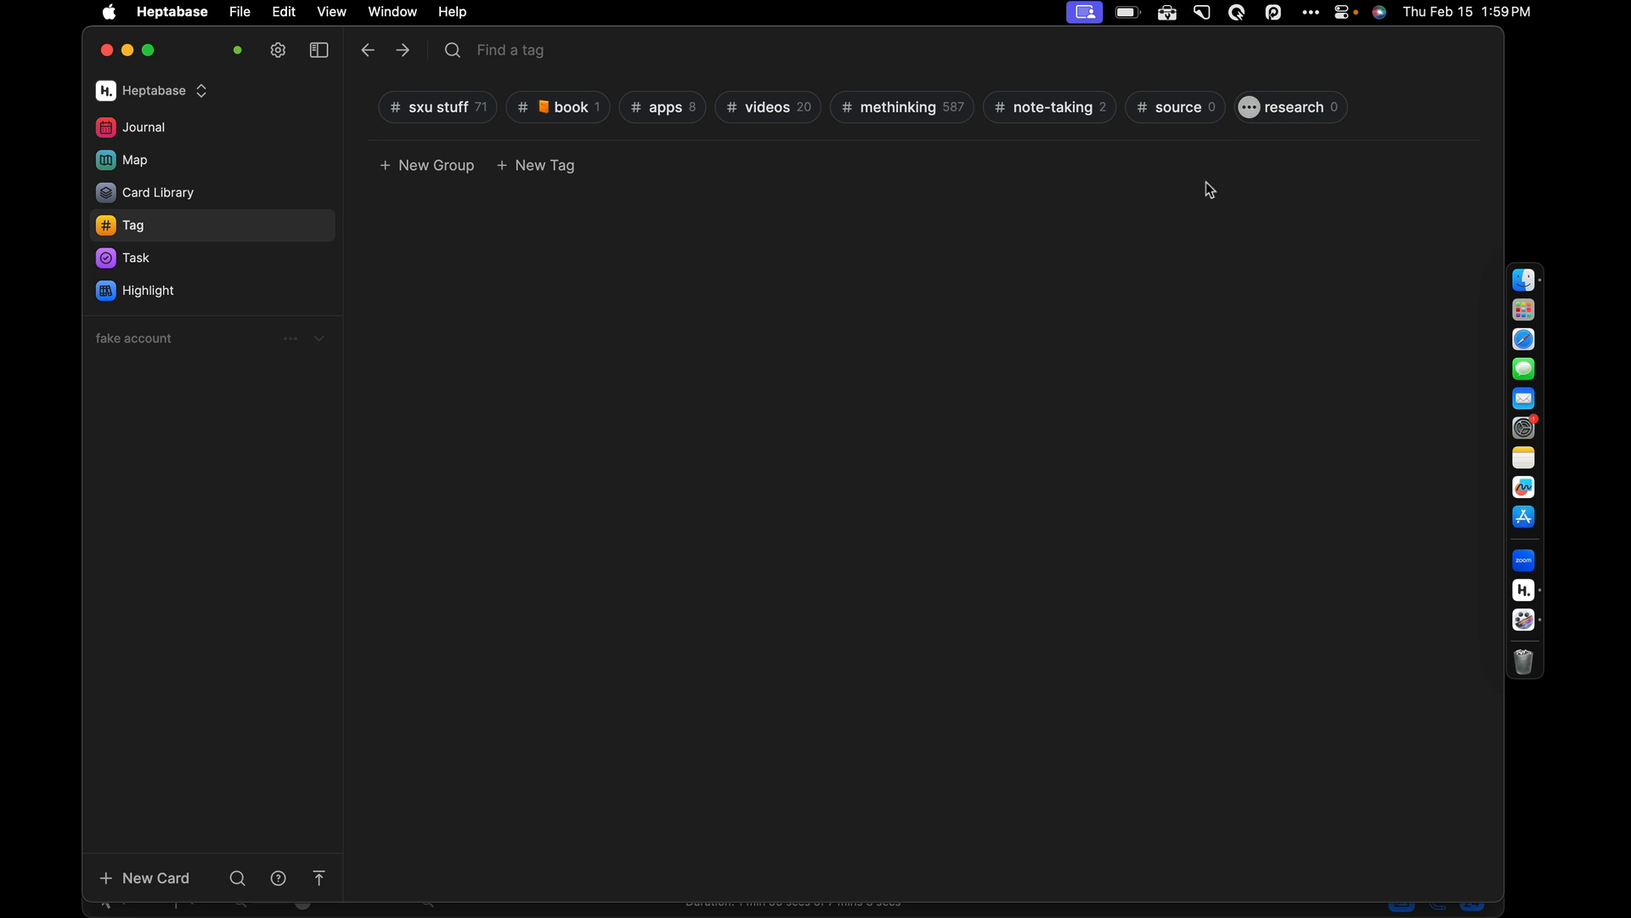
{"action": "left_click", "coordinate": [1296, 111]}
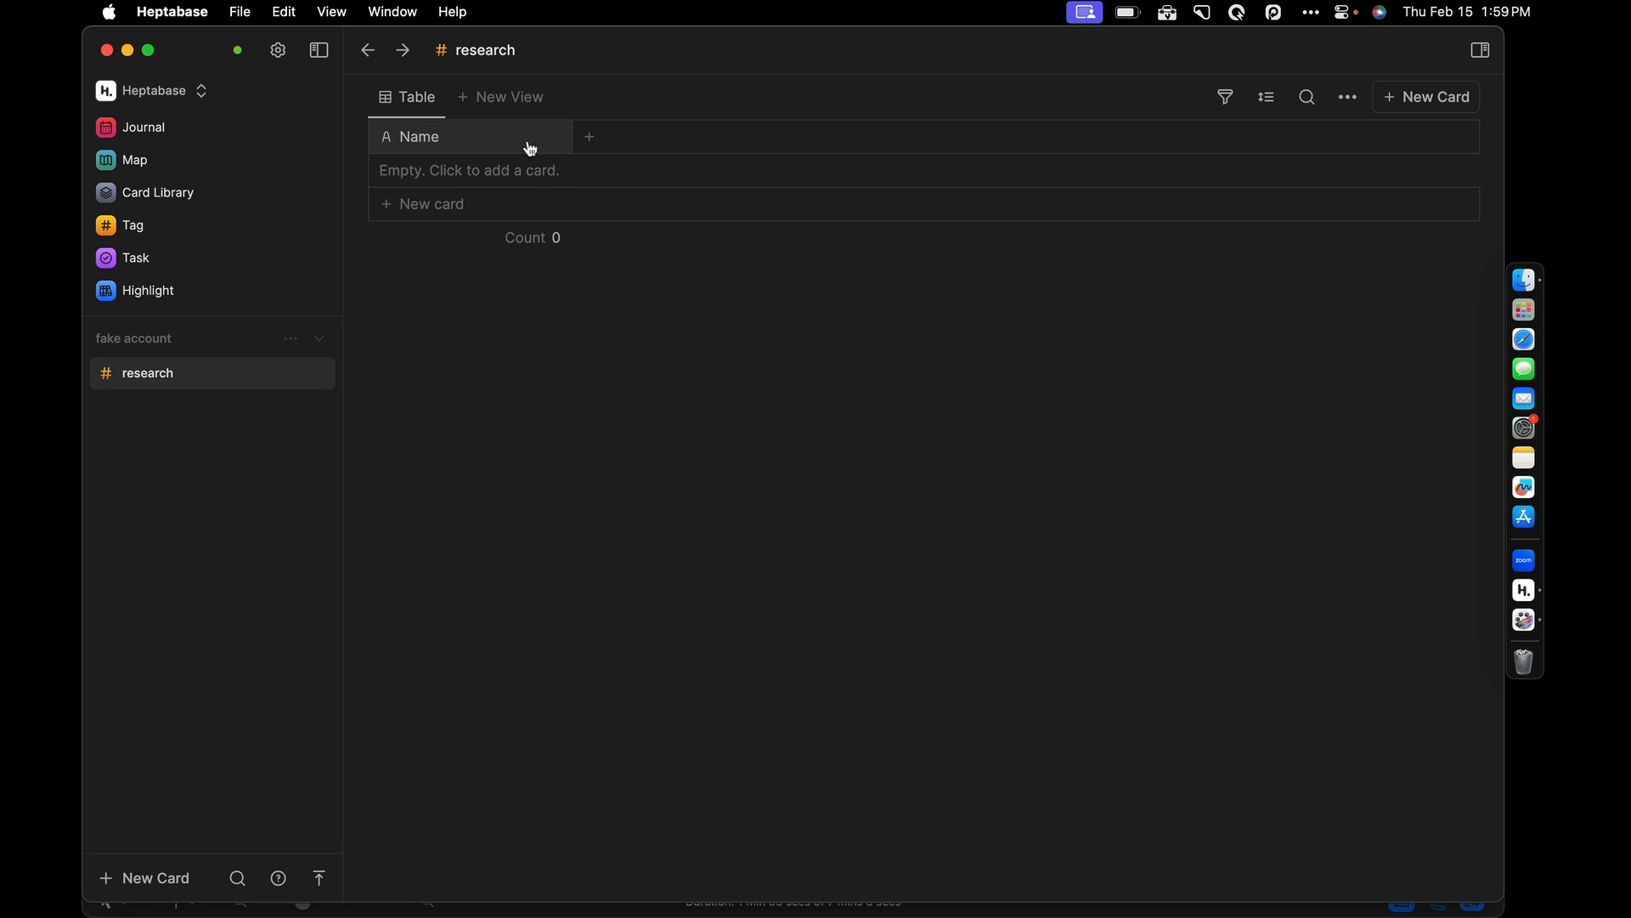
Step: Add a new multi-select property named "Type" to the research table
{"action": "left_click", "coordinate": [592, 141]}
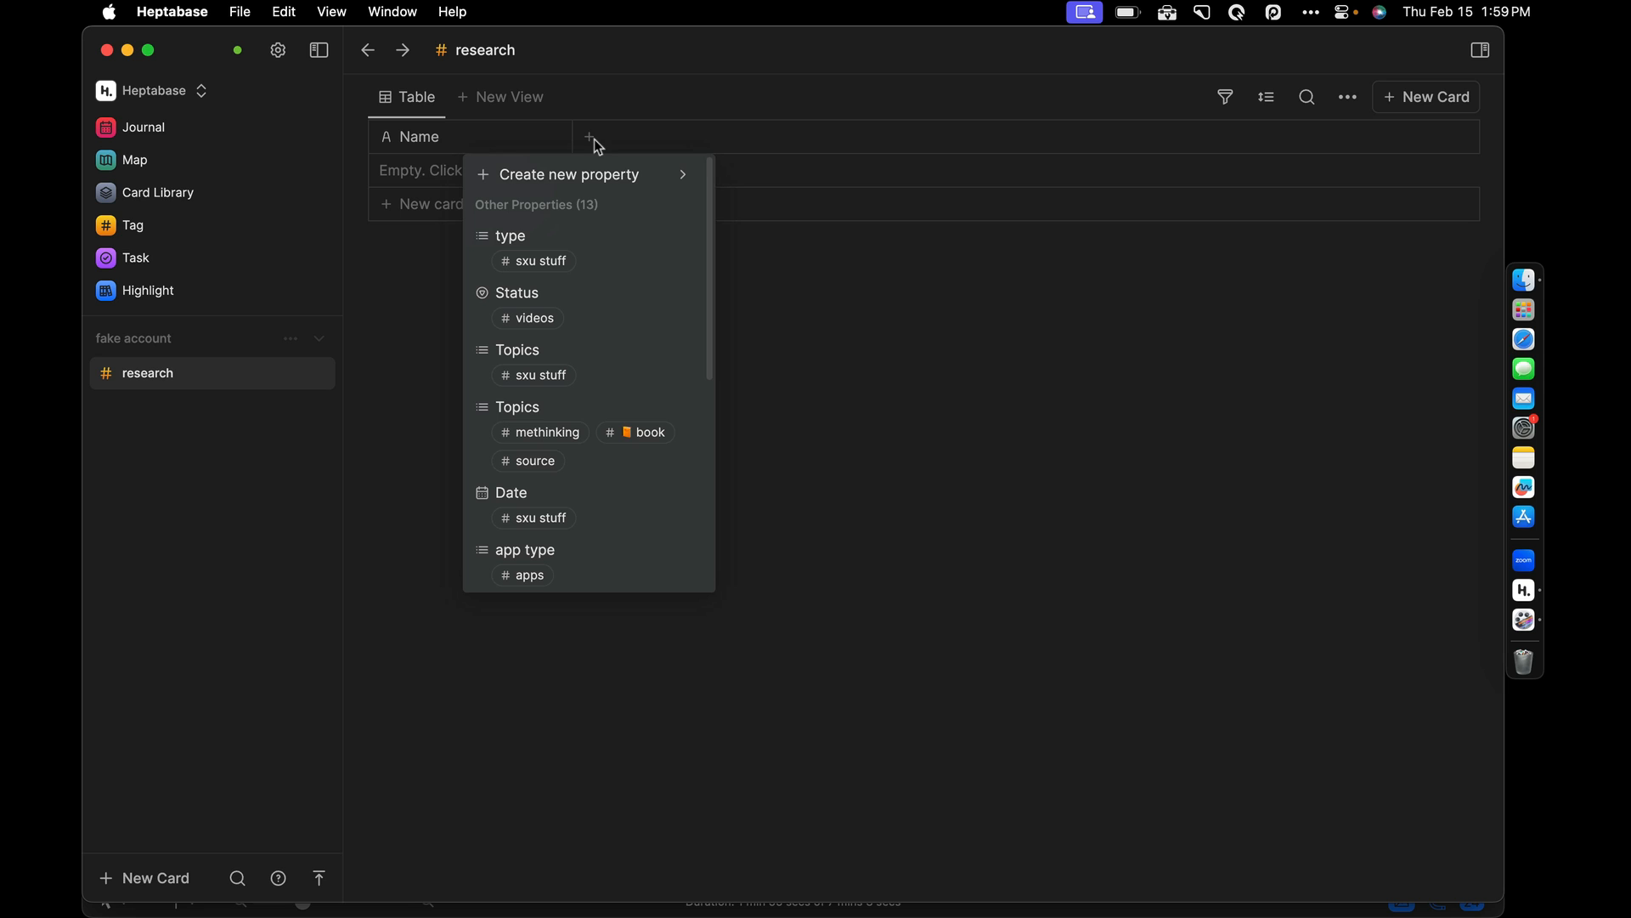
{"action": "mouse_move", "coordinate": [598, 174]}
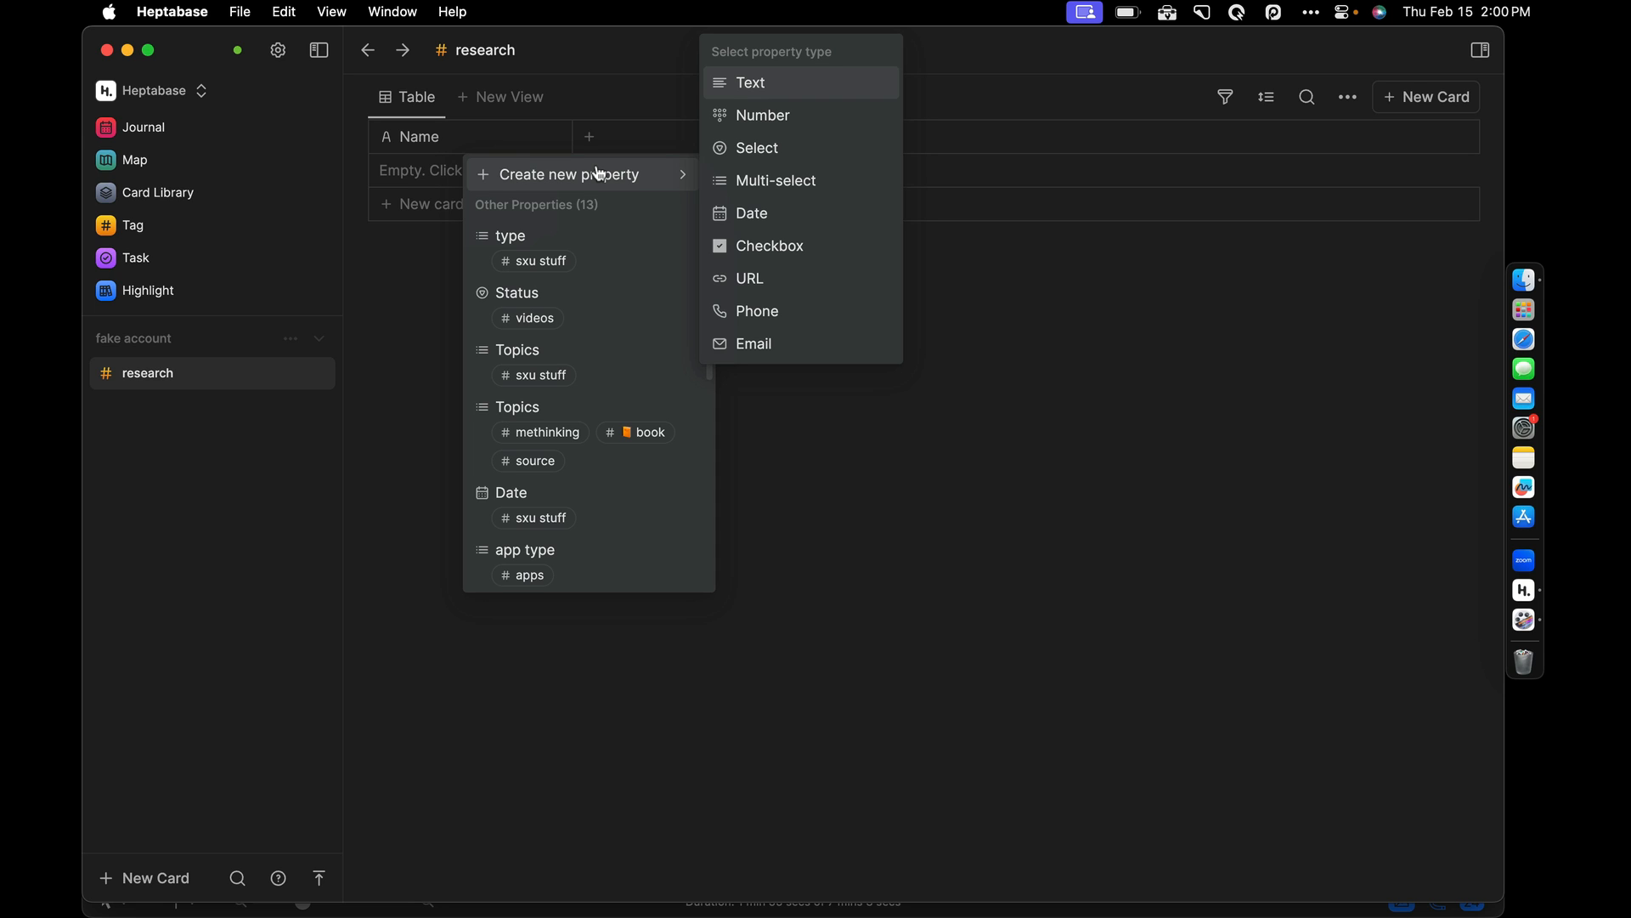
{"action": "left_click", "coordinate": [750, 181]}
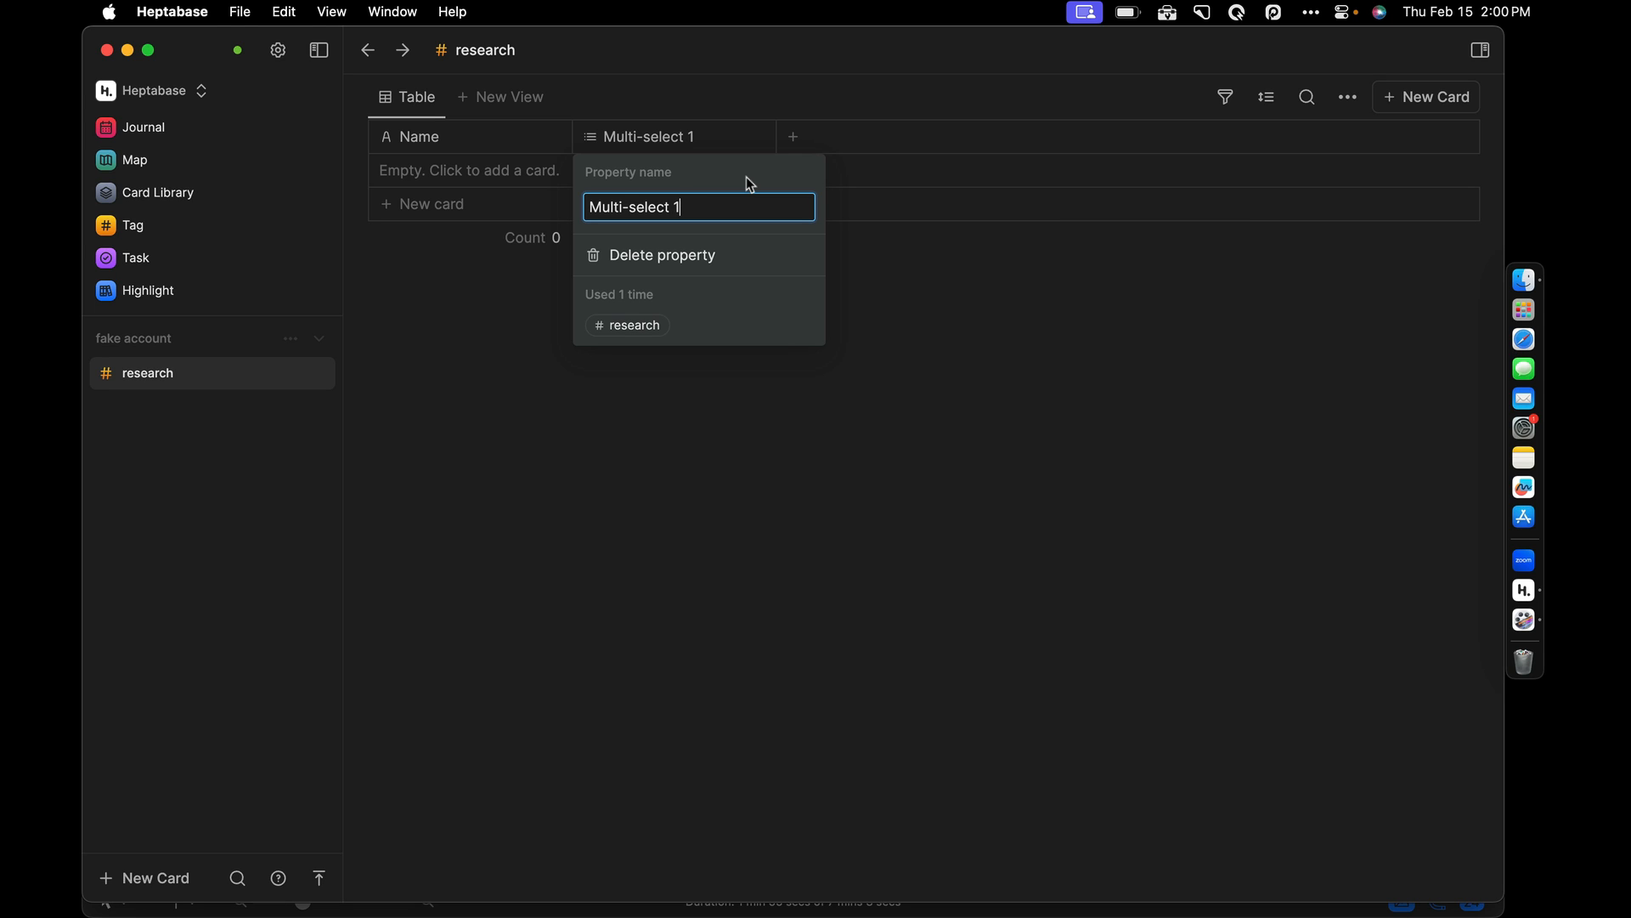
{"action": "key", "text": "BackSpace"}
{"action": "key", "text": "BackSpace"}
{"action": "key", "text": "BackSpace"}
{"action": "key", "text": "BackSpace"}
{"action": "key", "text": "BackSpace"}
{"action": "key", "text": "BackSpace"}
{"action": "key", "text": "BackSpace"}
{"action": "key", "text": "BackSpace"}
{"action": "key", "text": "BackSpace"}
{"action": "key", "text": "BackSpace"}
{"action": "key", "text": "BackSpace"}
{"action": "key", "text": "BackSpace"}
{"action": "key", "text": "BackSpace"}
{"action": "key", "text": "BackSpace"}
{"action": "type", "text": "Type"}
{"action": "key", "text": "Return"}
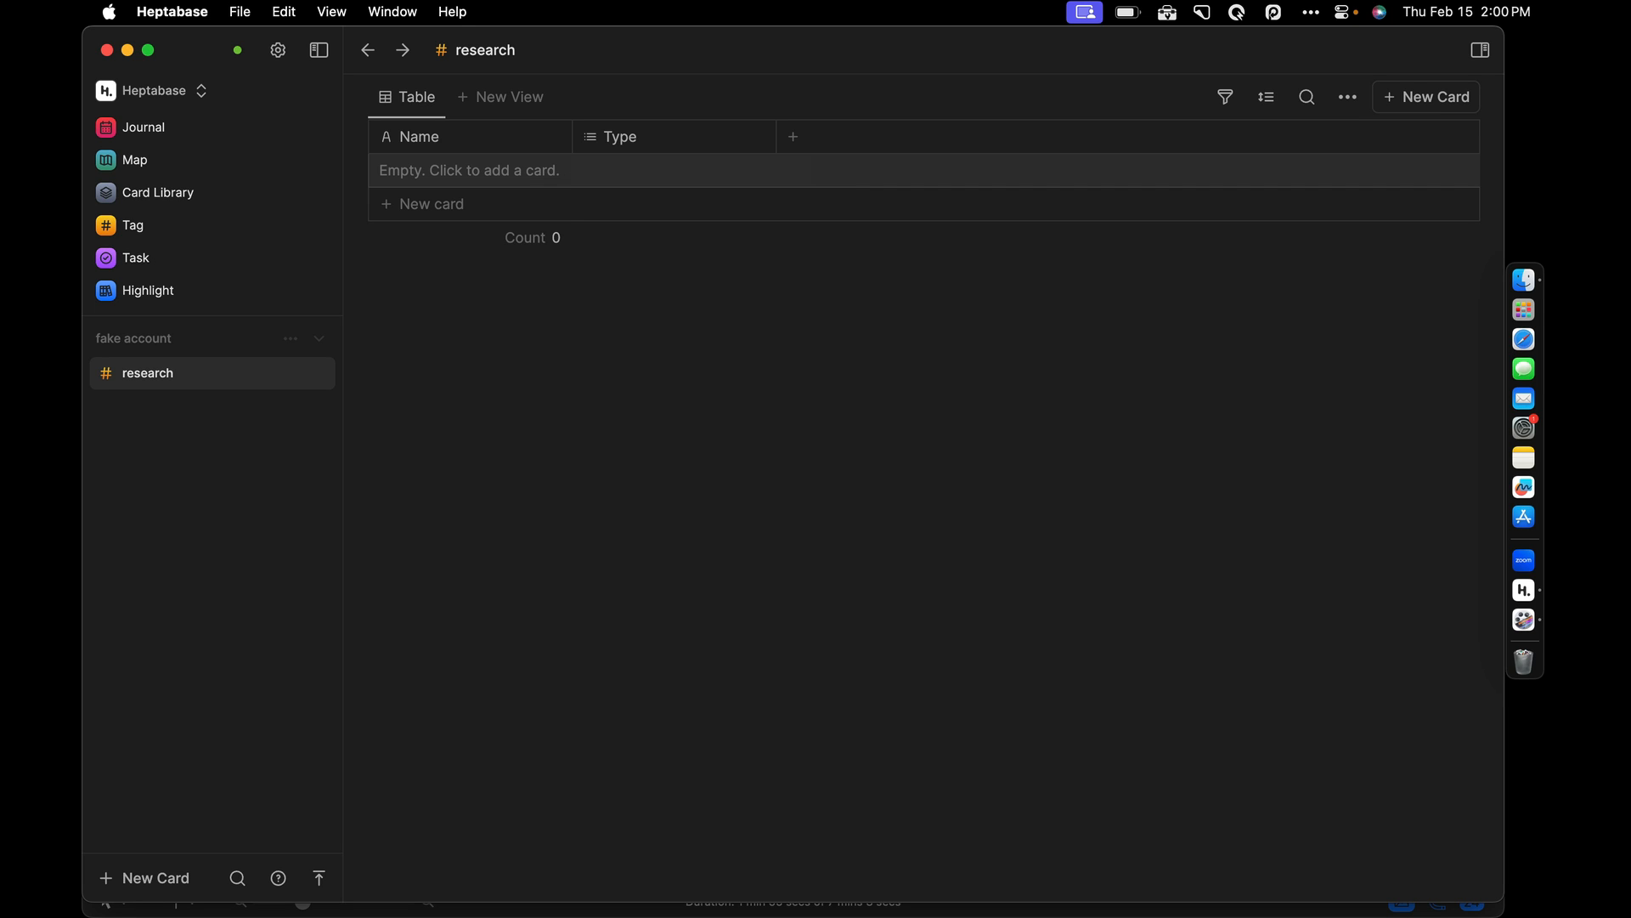
Step: Look at the Card Type filter in the card library
{"action": "left_click", "coordinate": [196, 201]}
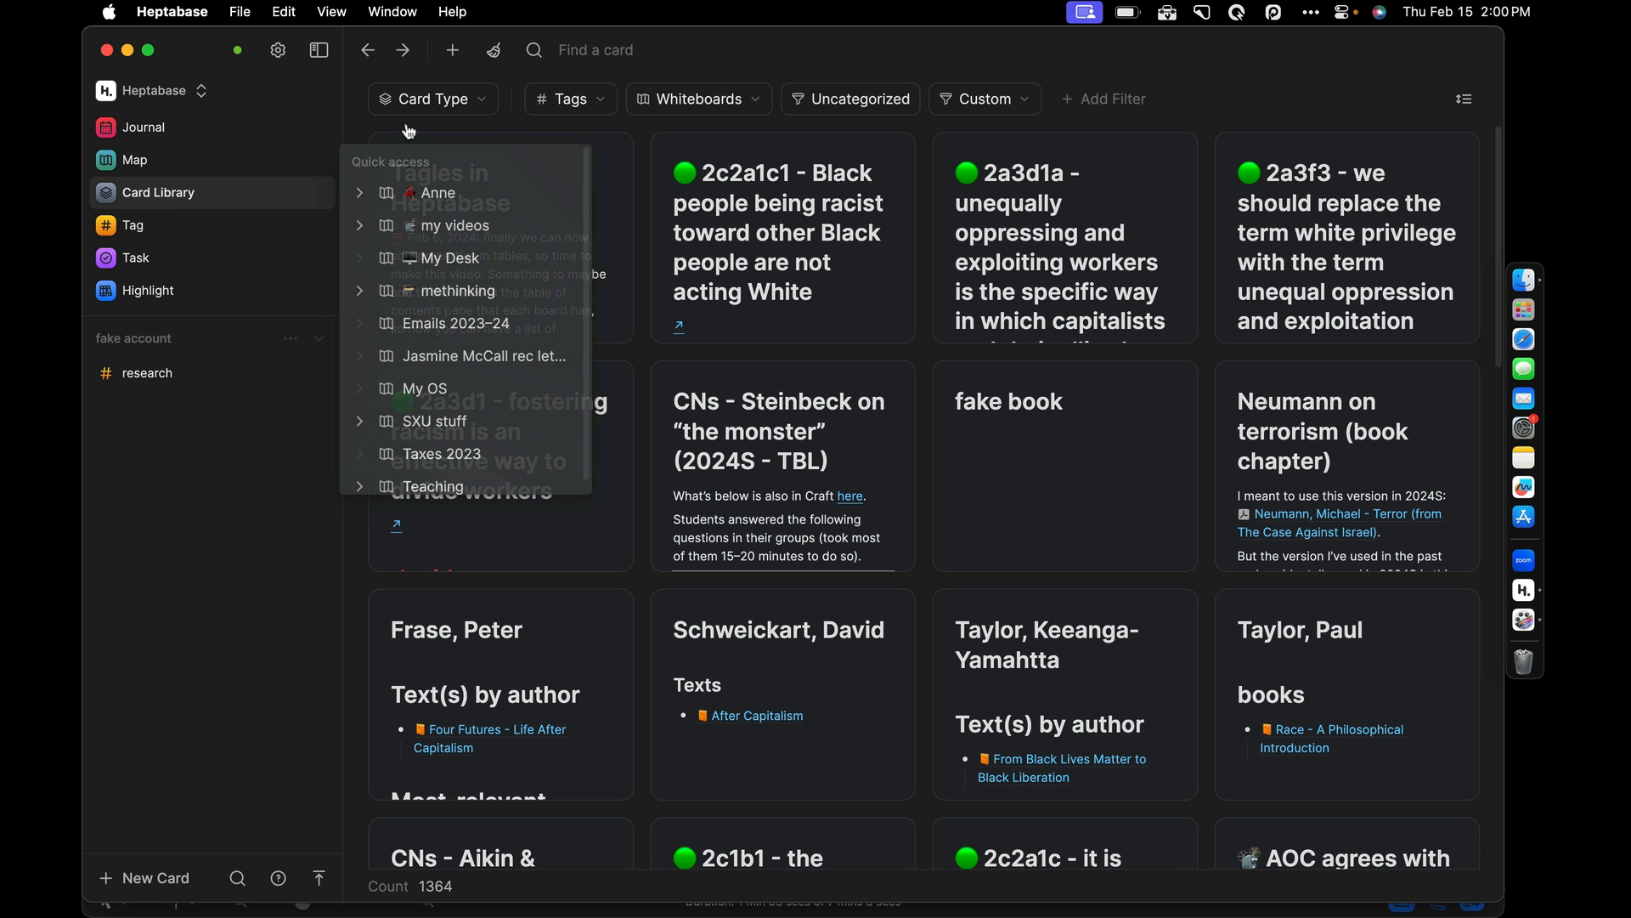
{"action": "left_click", "coordinate": [485, 99]}
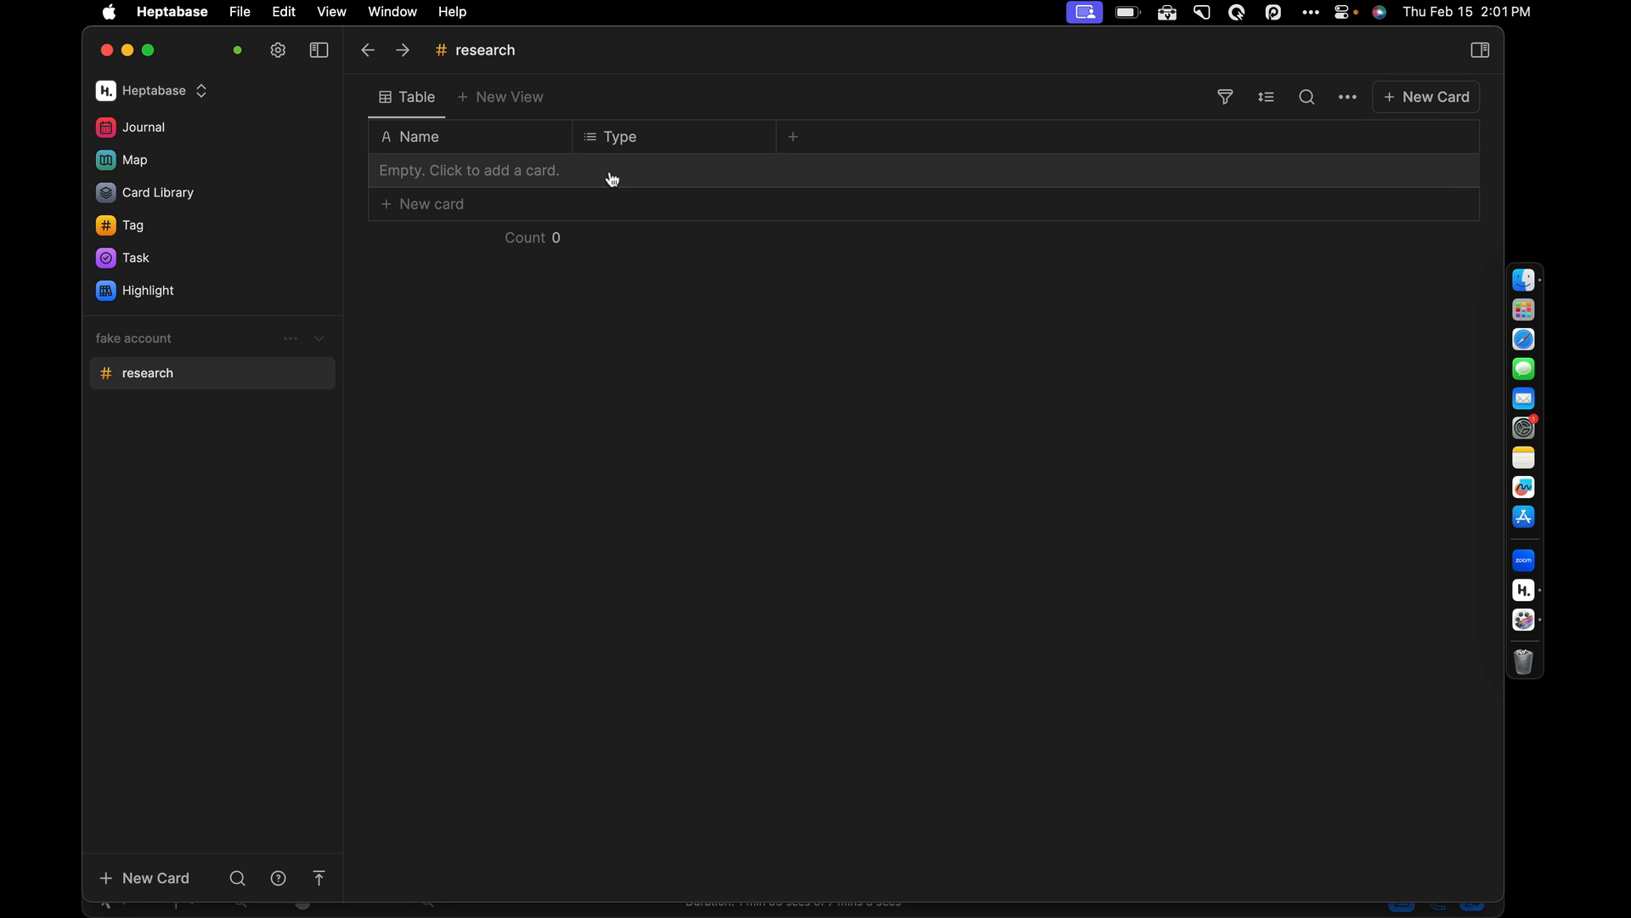
Step: Add a blank card to the research table and create the Type option "📄 article" on it
{"action": "left_click", "coordinate": [613, 177]}
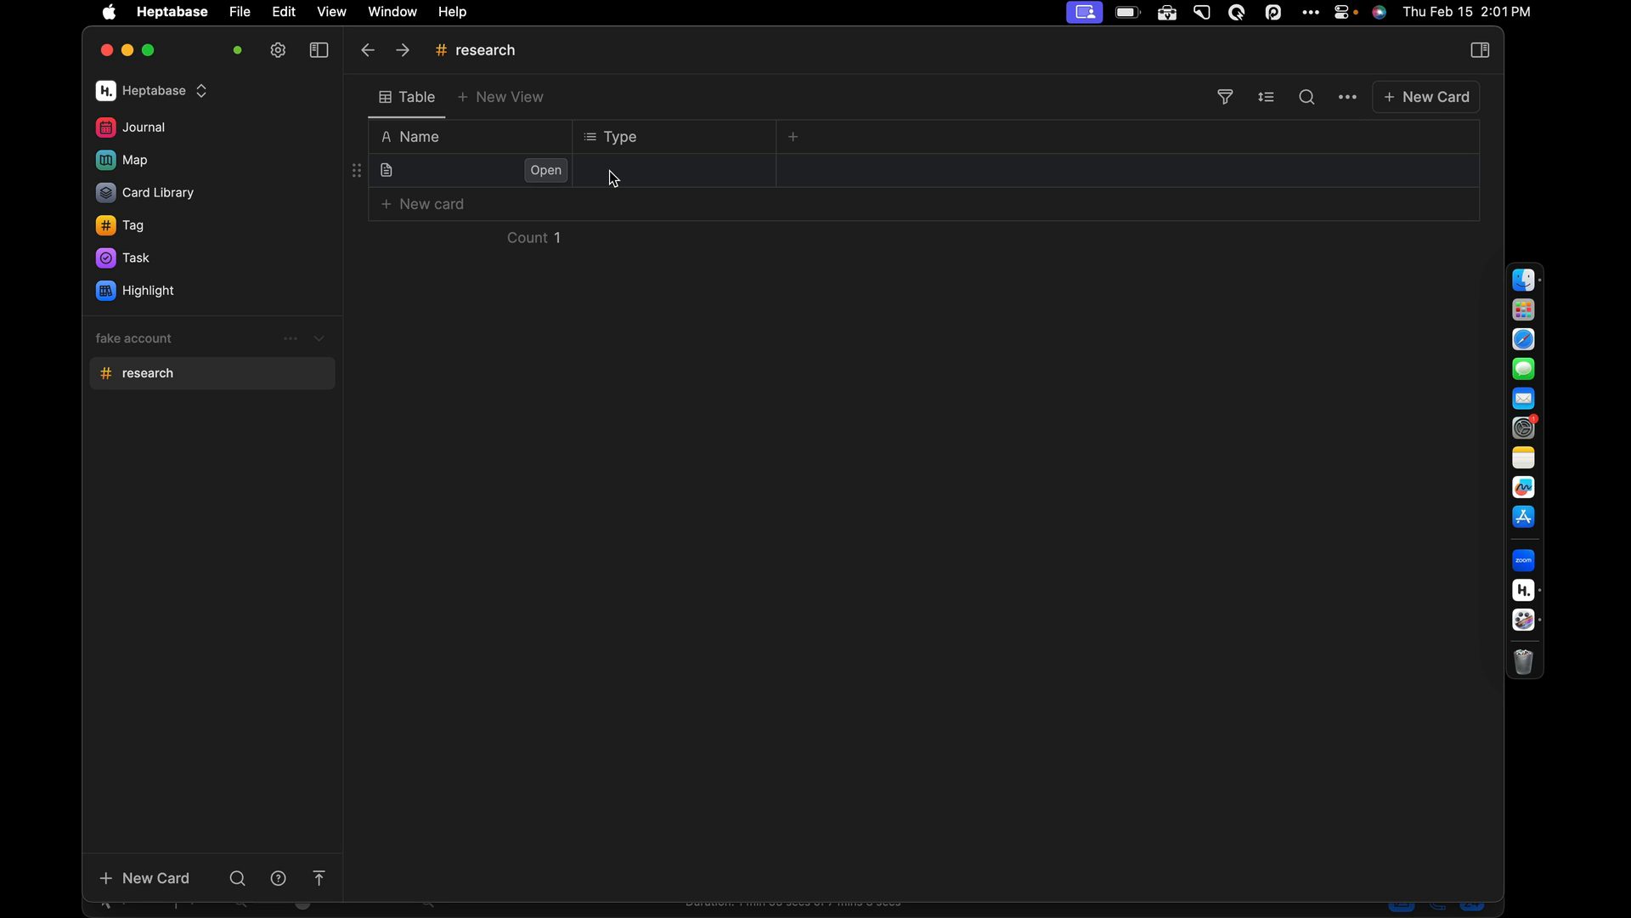
{"action": "left_click", "coordinate": [610, 171]}
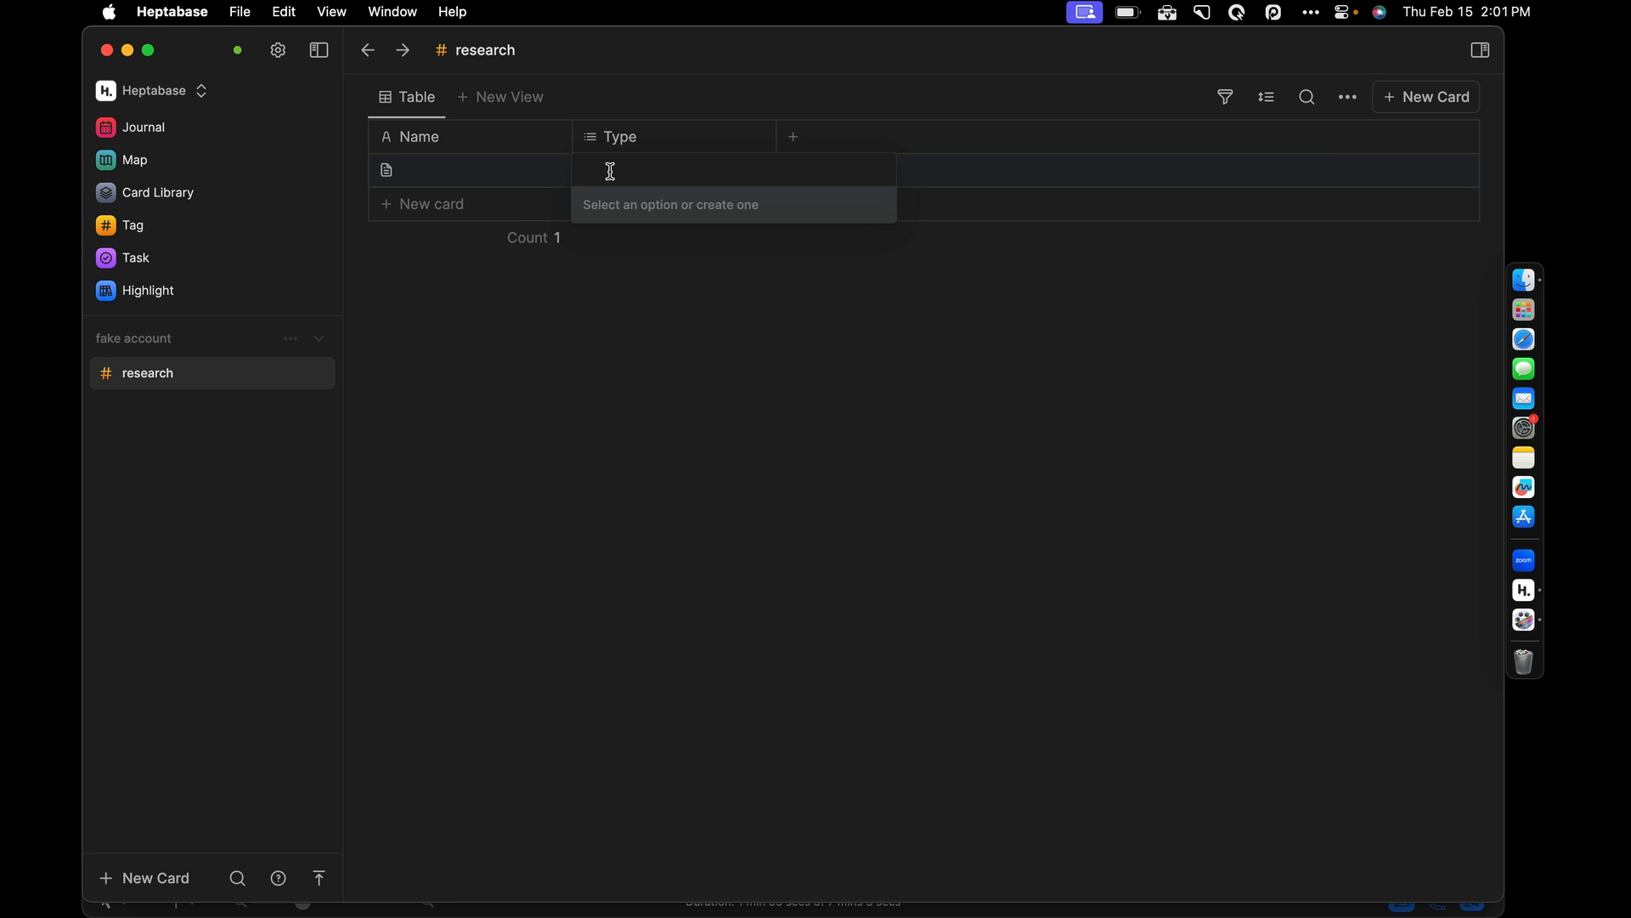
{"action": "type", "text": ","}
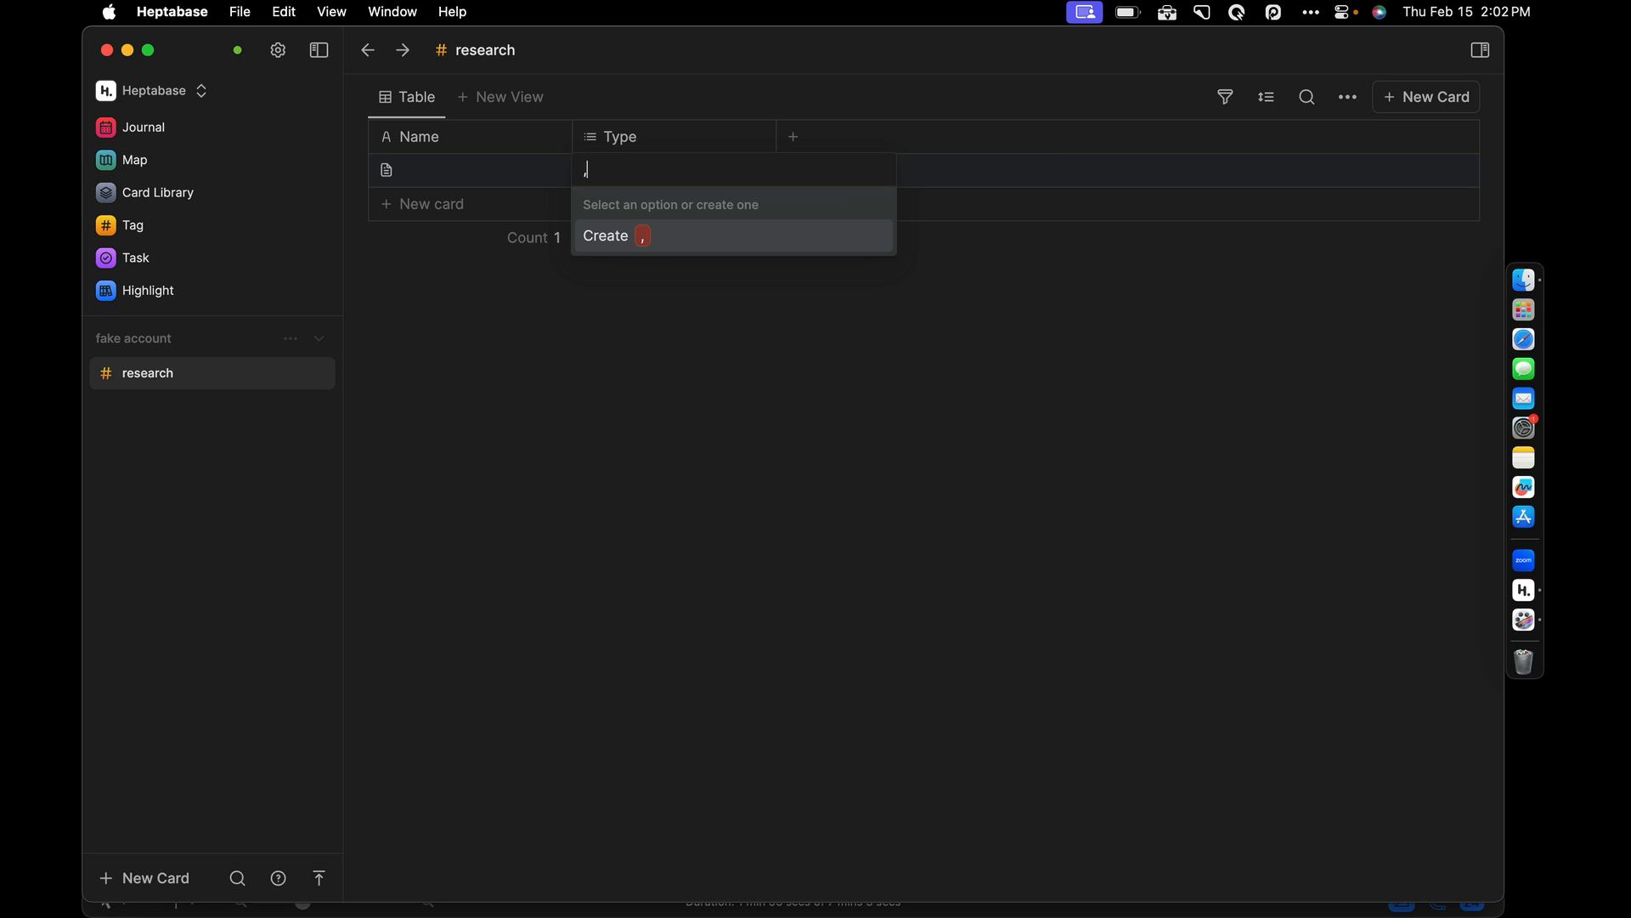
{"action": "type", "text": "doc art"}
{"action": "type", "text": "icle"}
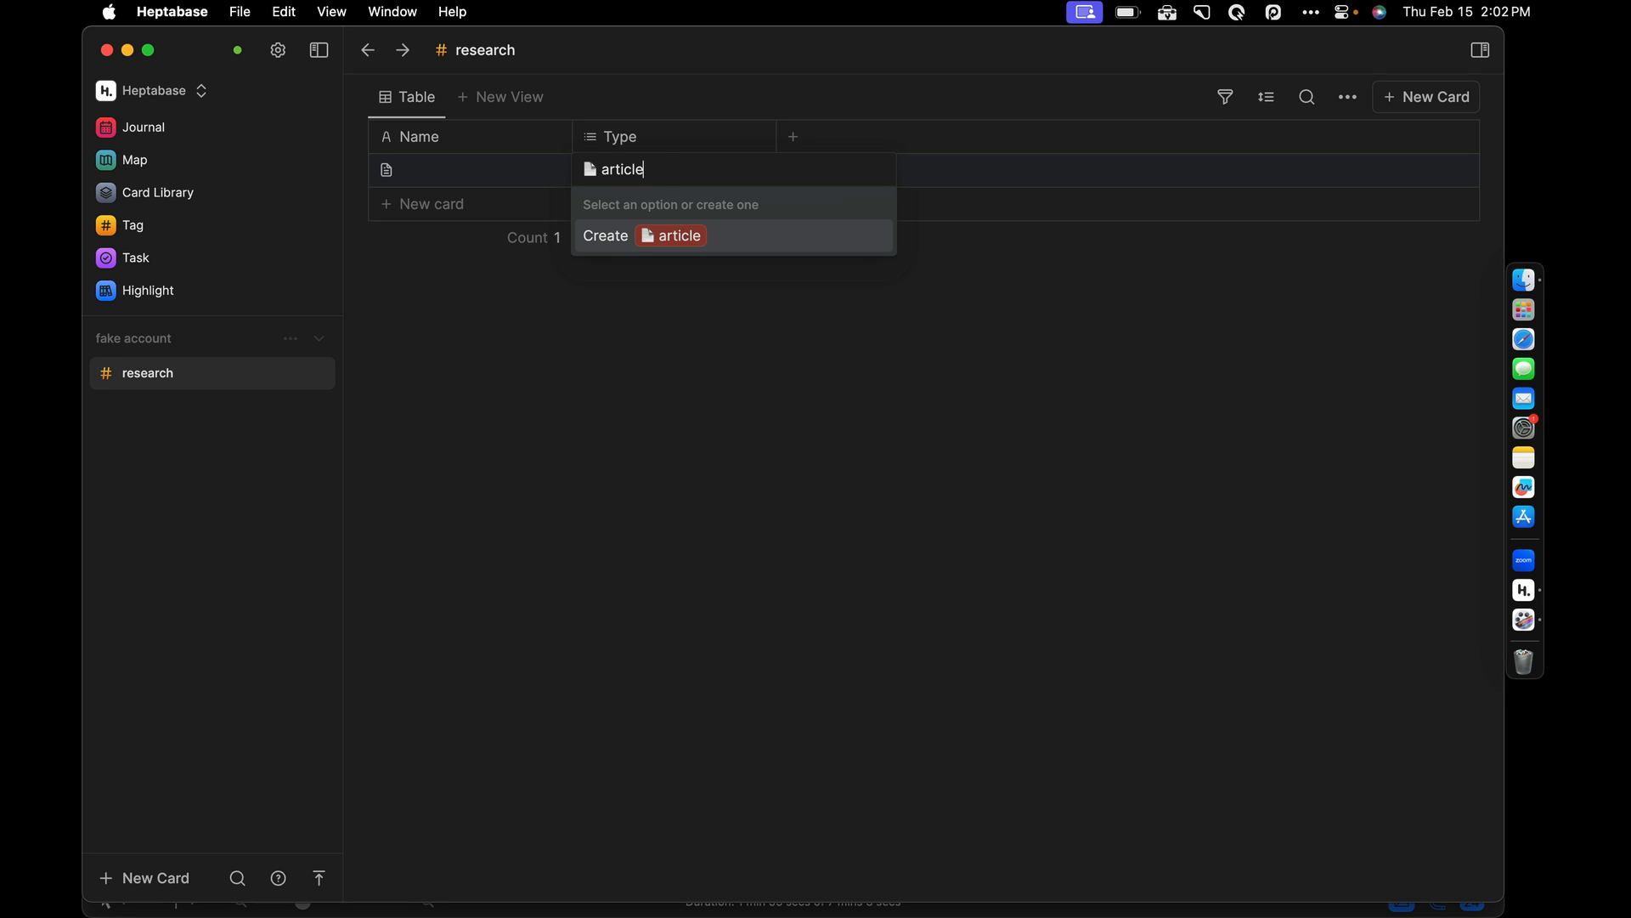
{"action": "key", "text": "Return"}
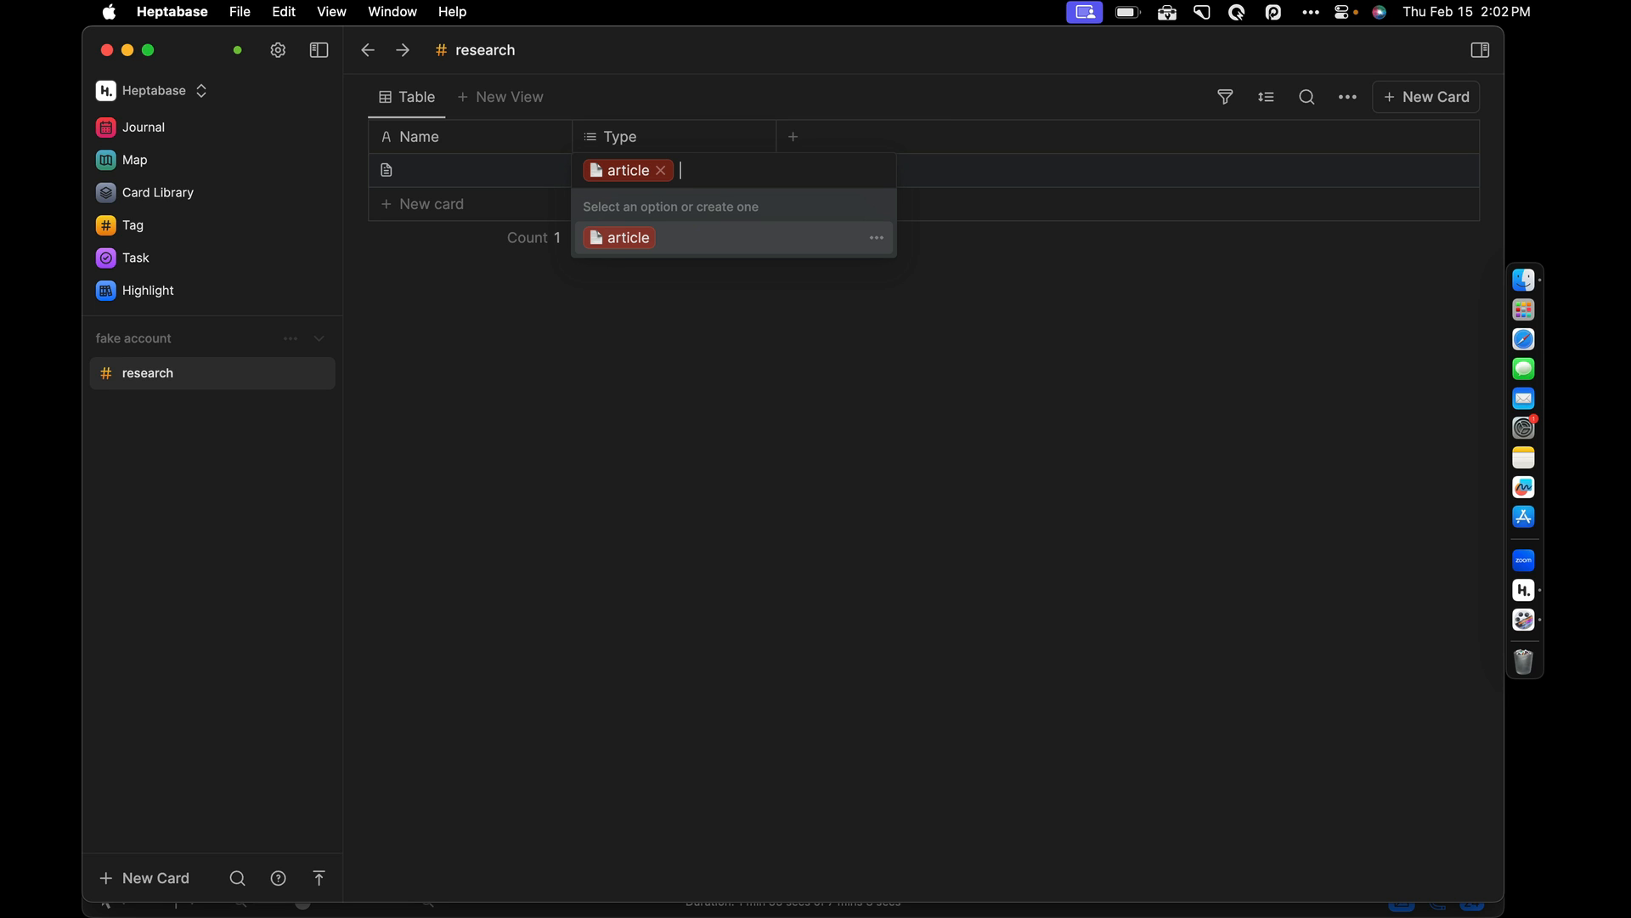
Step: Create the Type option "👤 author" on the blank card
{"action": "type", "text": ","}
{"action": "key", "text": "BackSpace"}
{"action": "type", "text": "👤"}
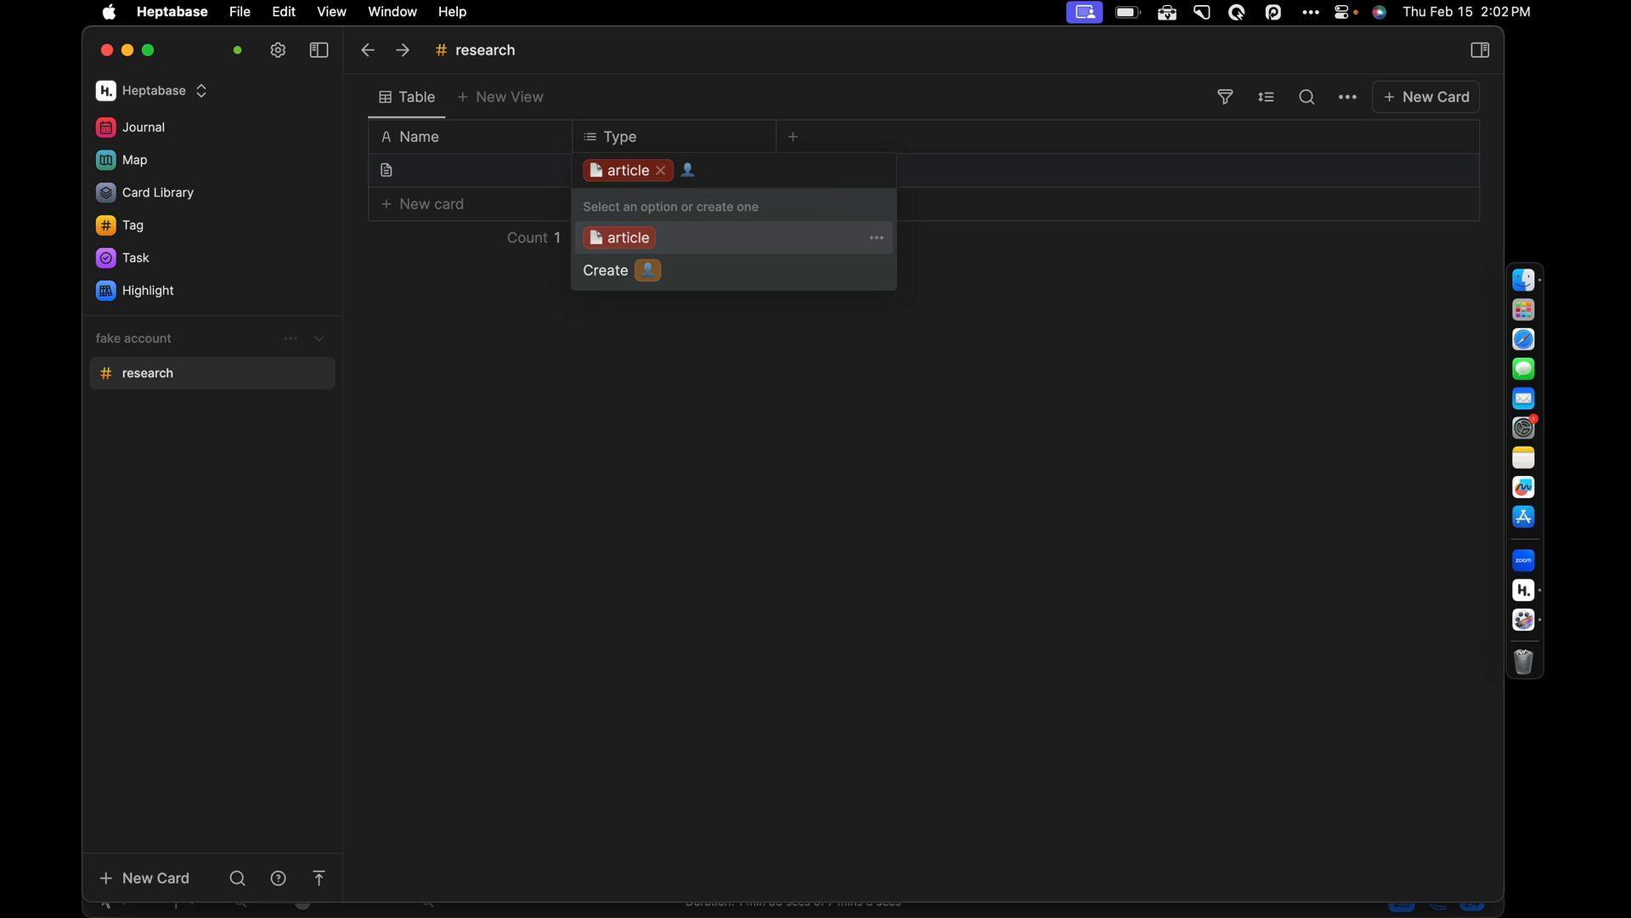
{"action": "type", "text": "author"}
{"action": "key", "text": "Return"}
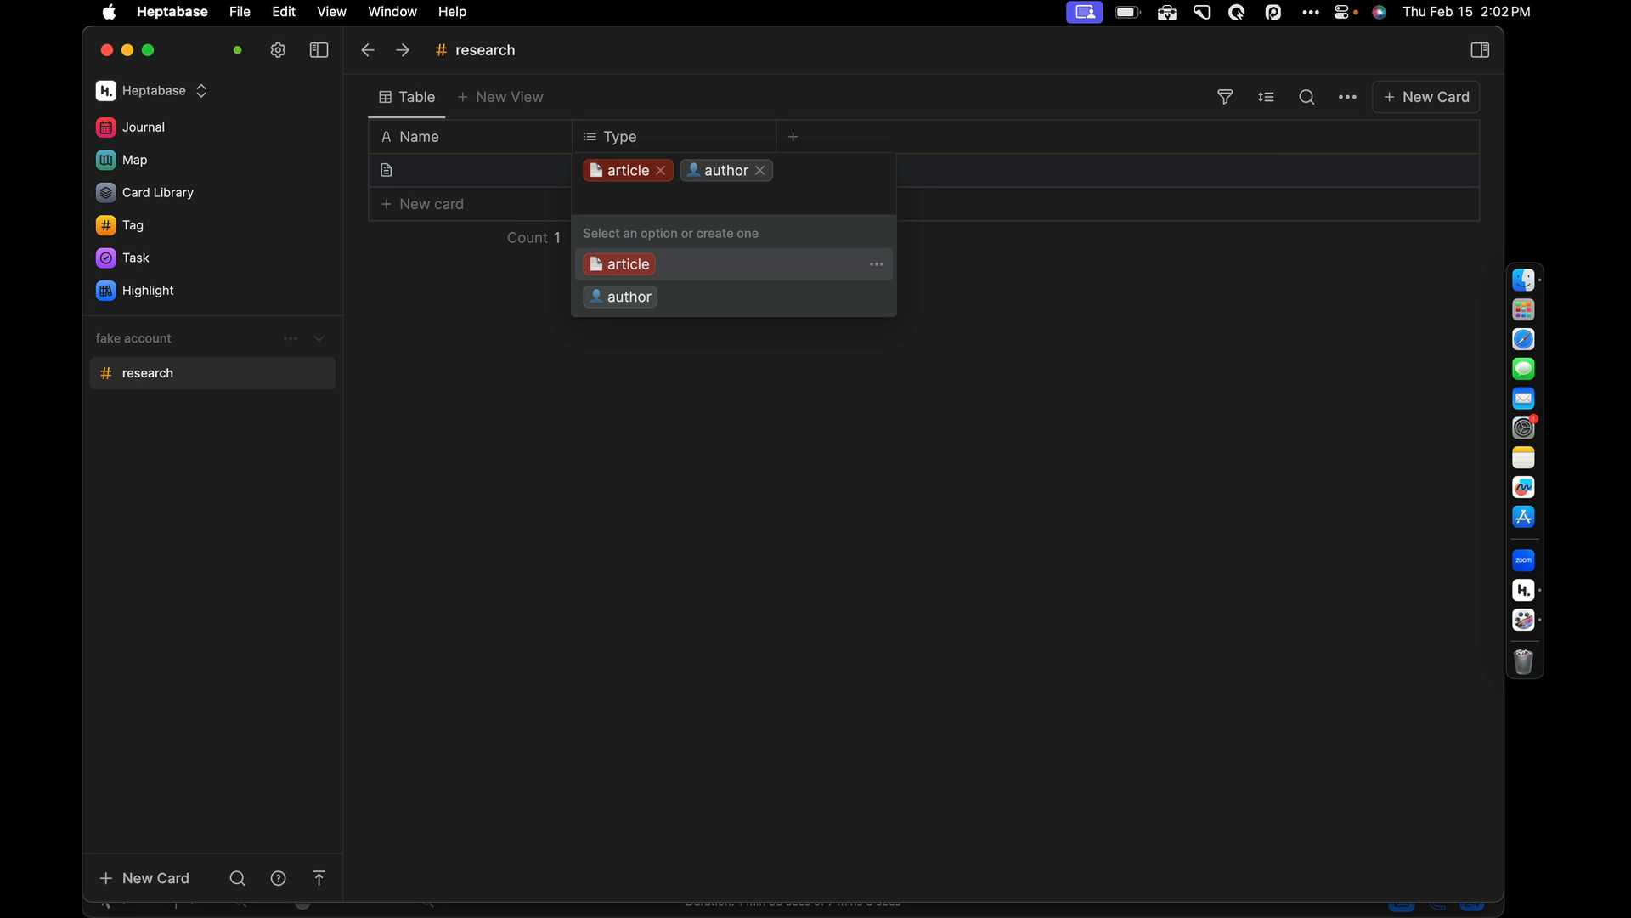
Step: Create the Type option "📙 book" on the blank card
{"action": "type", "text": ","}
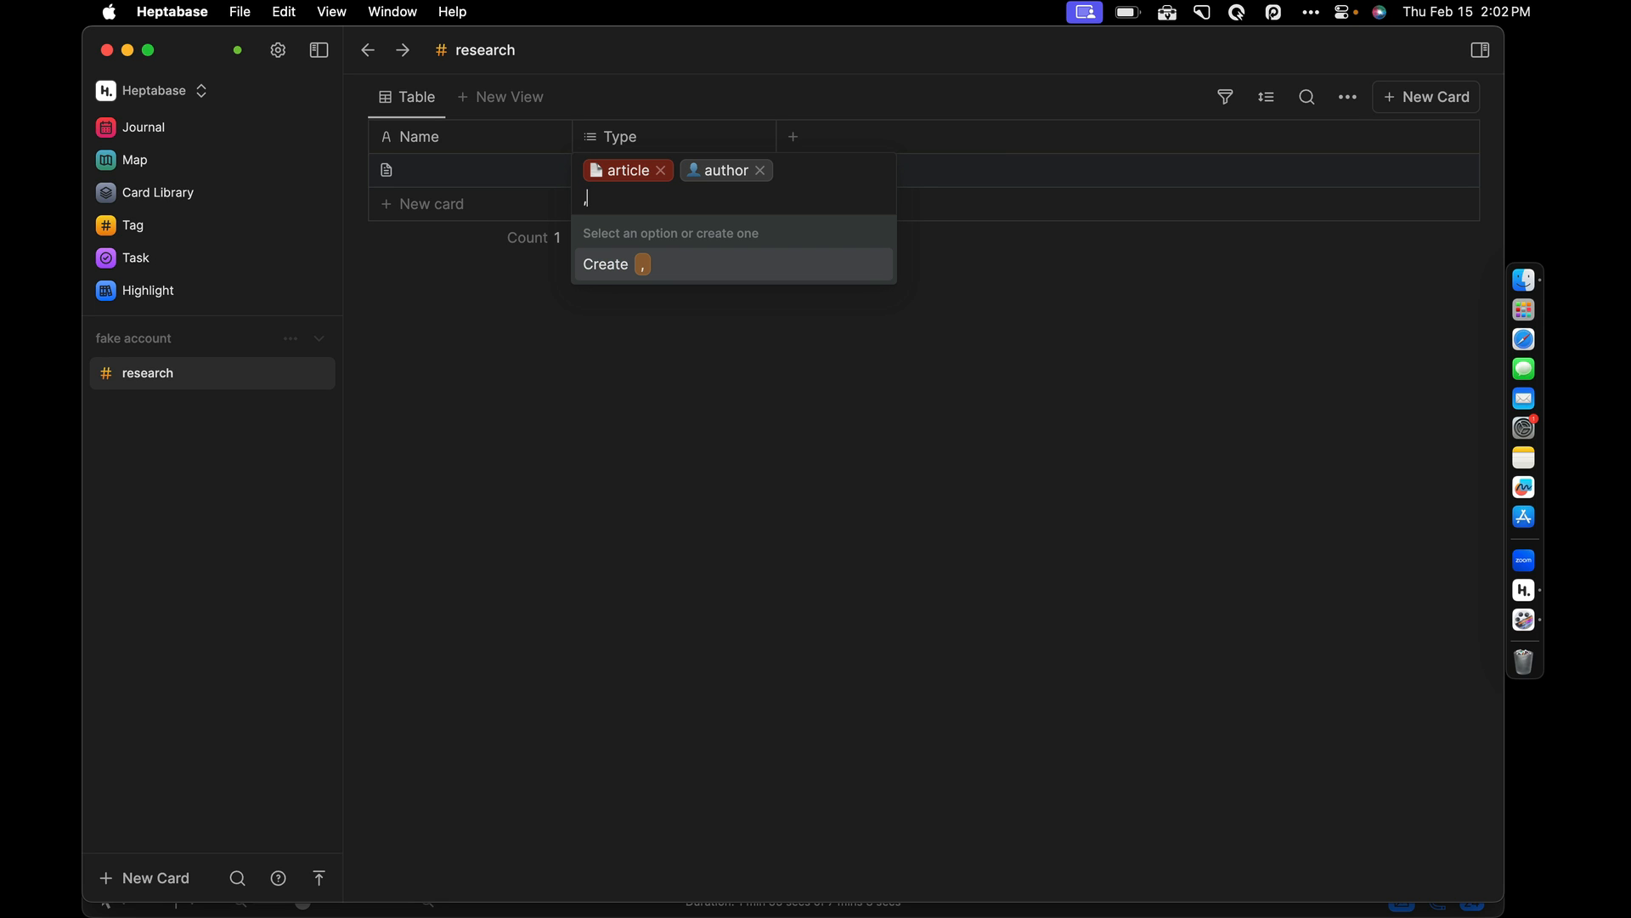
{"action": "key", "text": "BackSpace"}
{"action": "type", "text": "📙"}
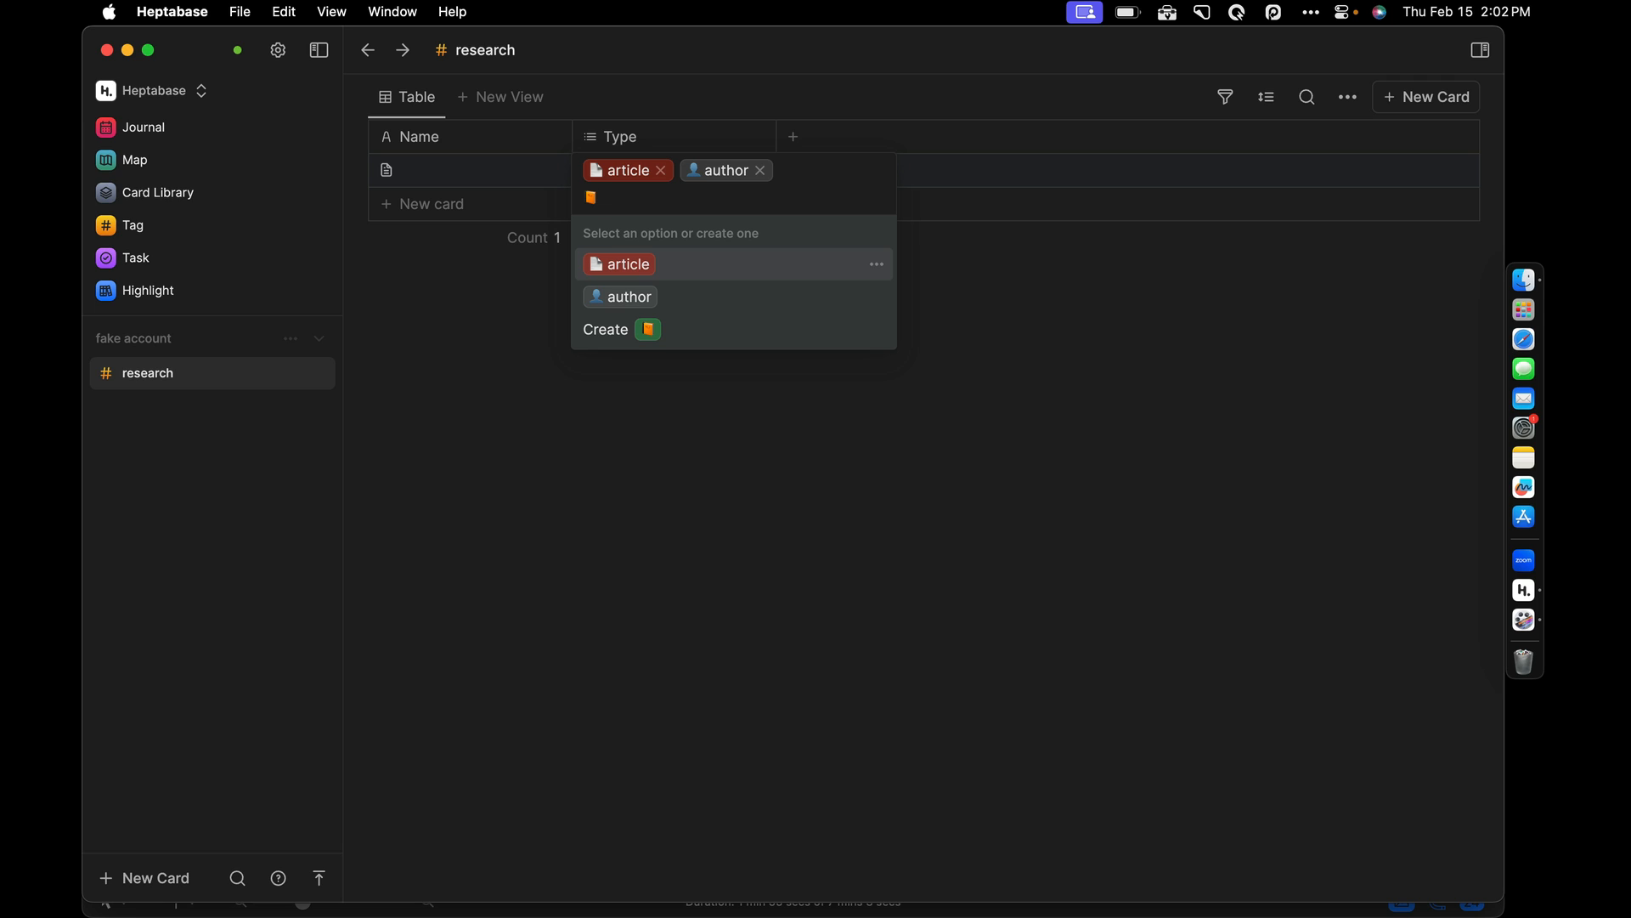
{"action": "type", "text": " book"}
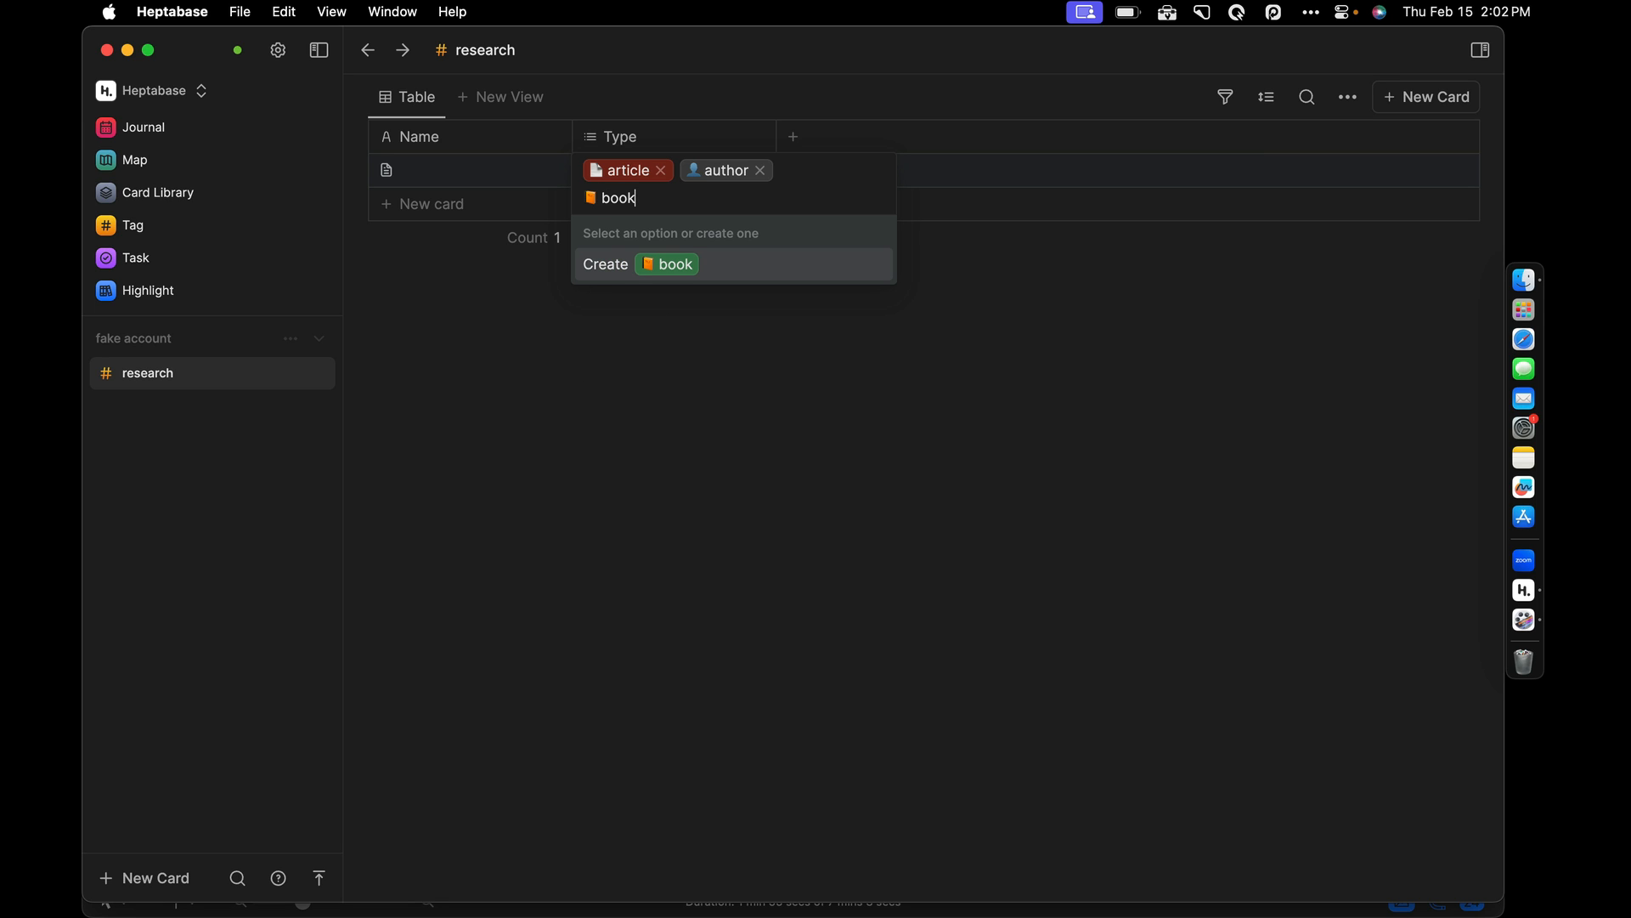
{"action": "key", "text": "Return"}
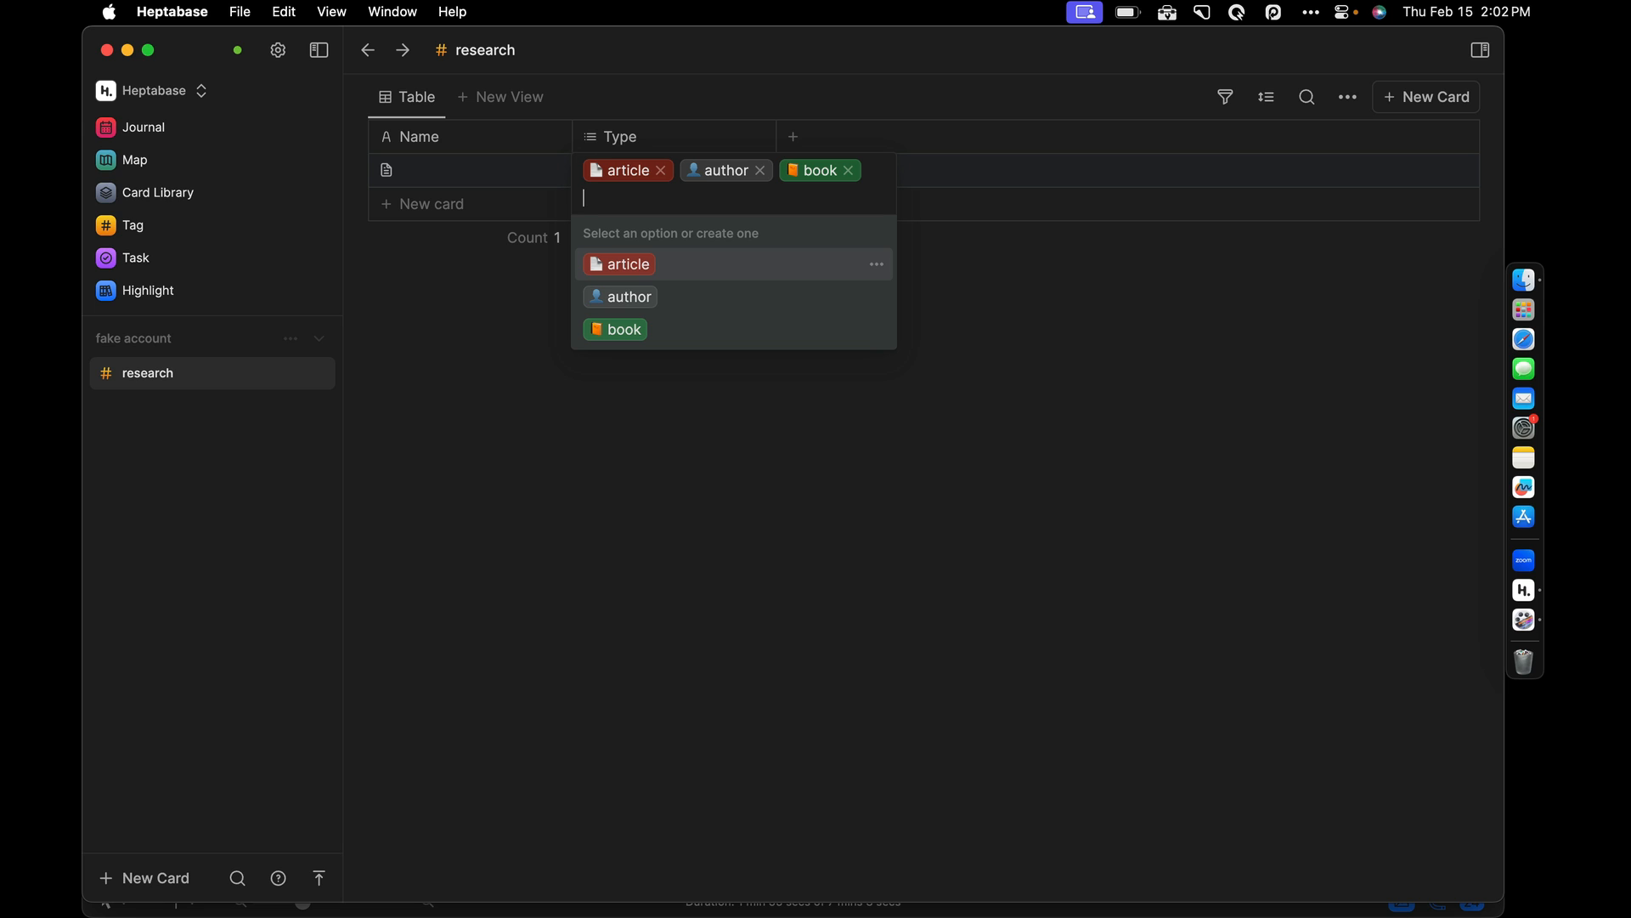
Step: Create the Type option "🟢 claim" on the blank card
{"action": "type", "text": "c"}
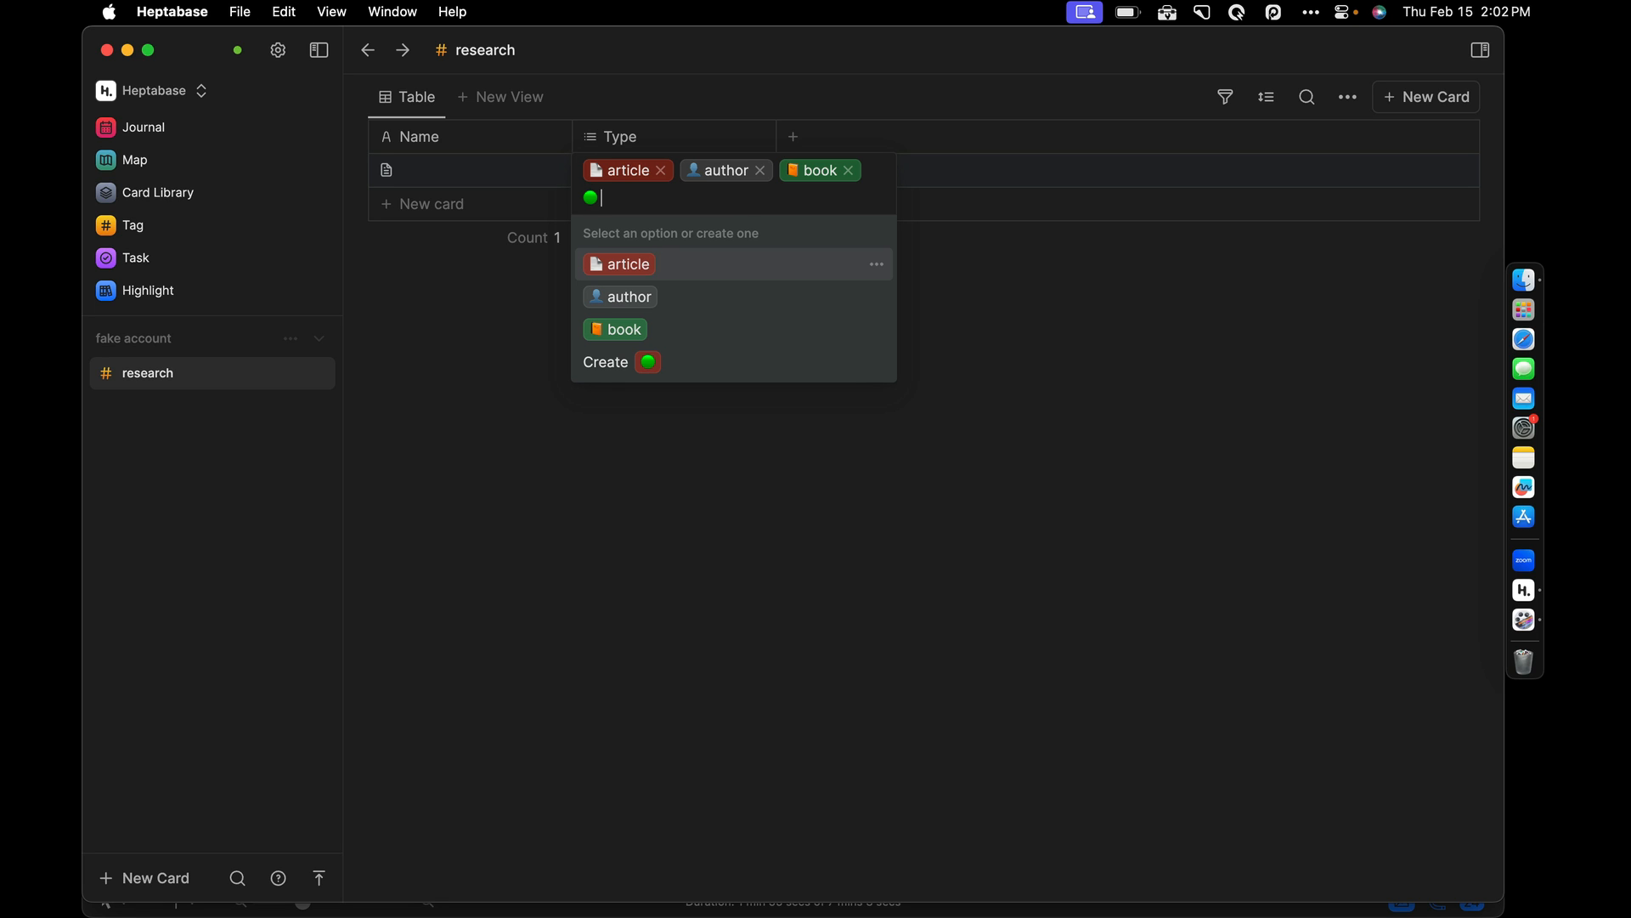
{"action": "type", "text": "laim"}
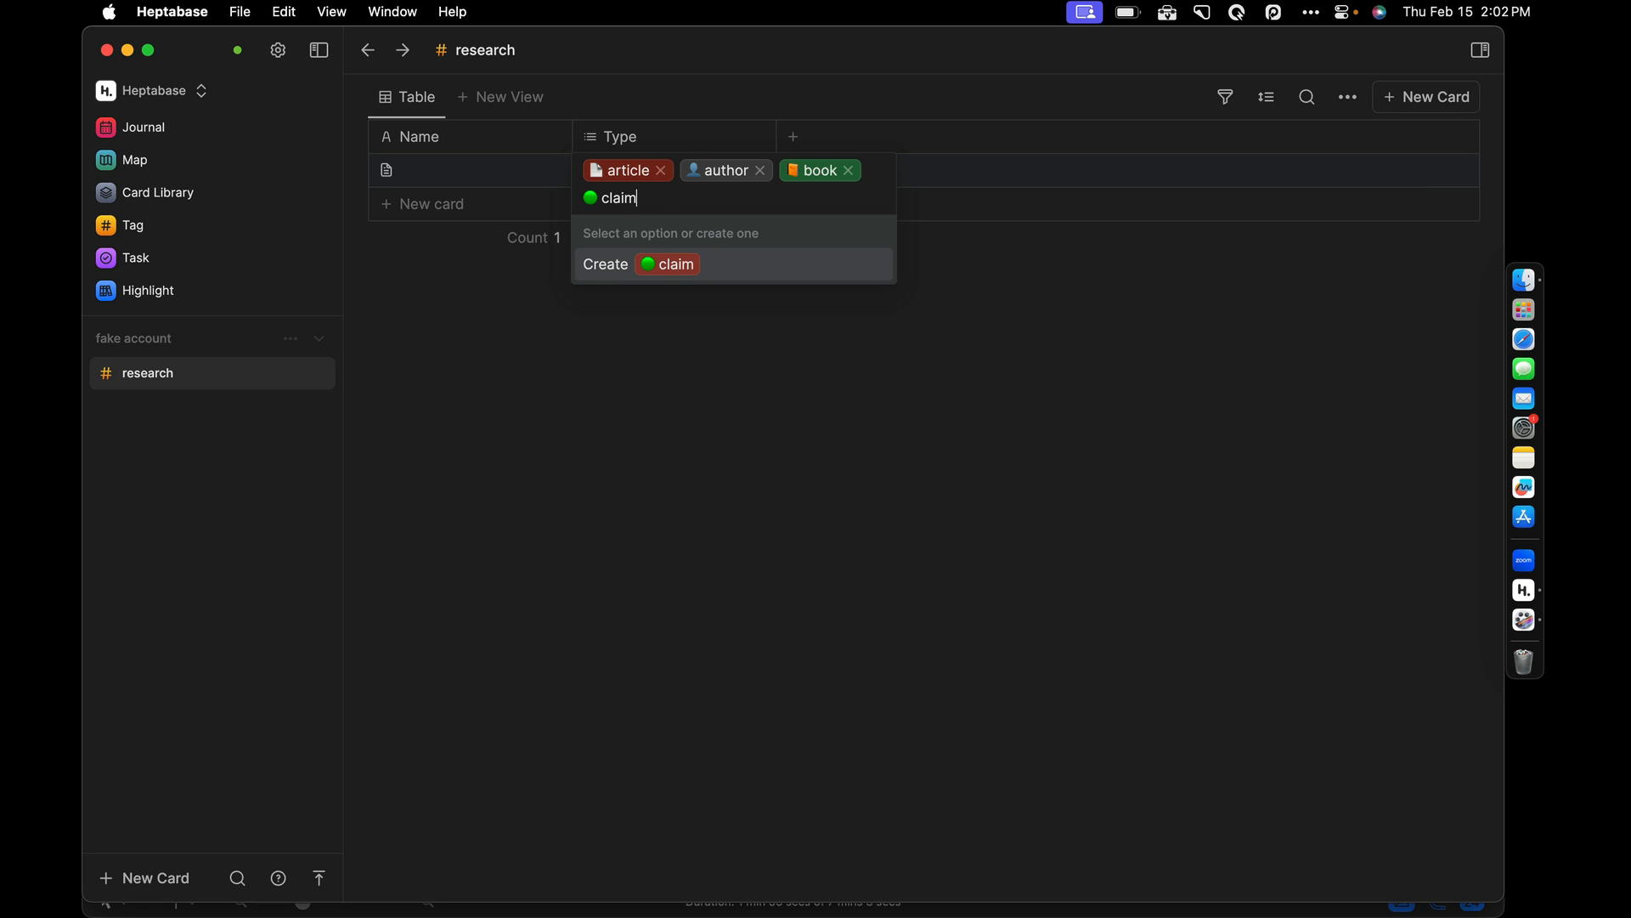
{"action": "key", "text": "Return"}
Step: Create the Type option "🎧 podcast" on the blank card
{"action": "type", "text": ","}
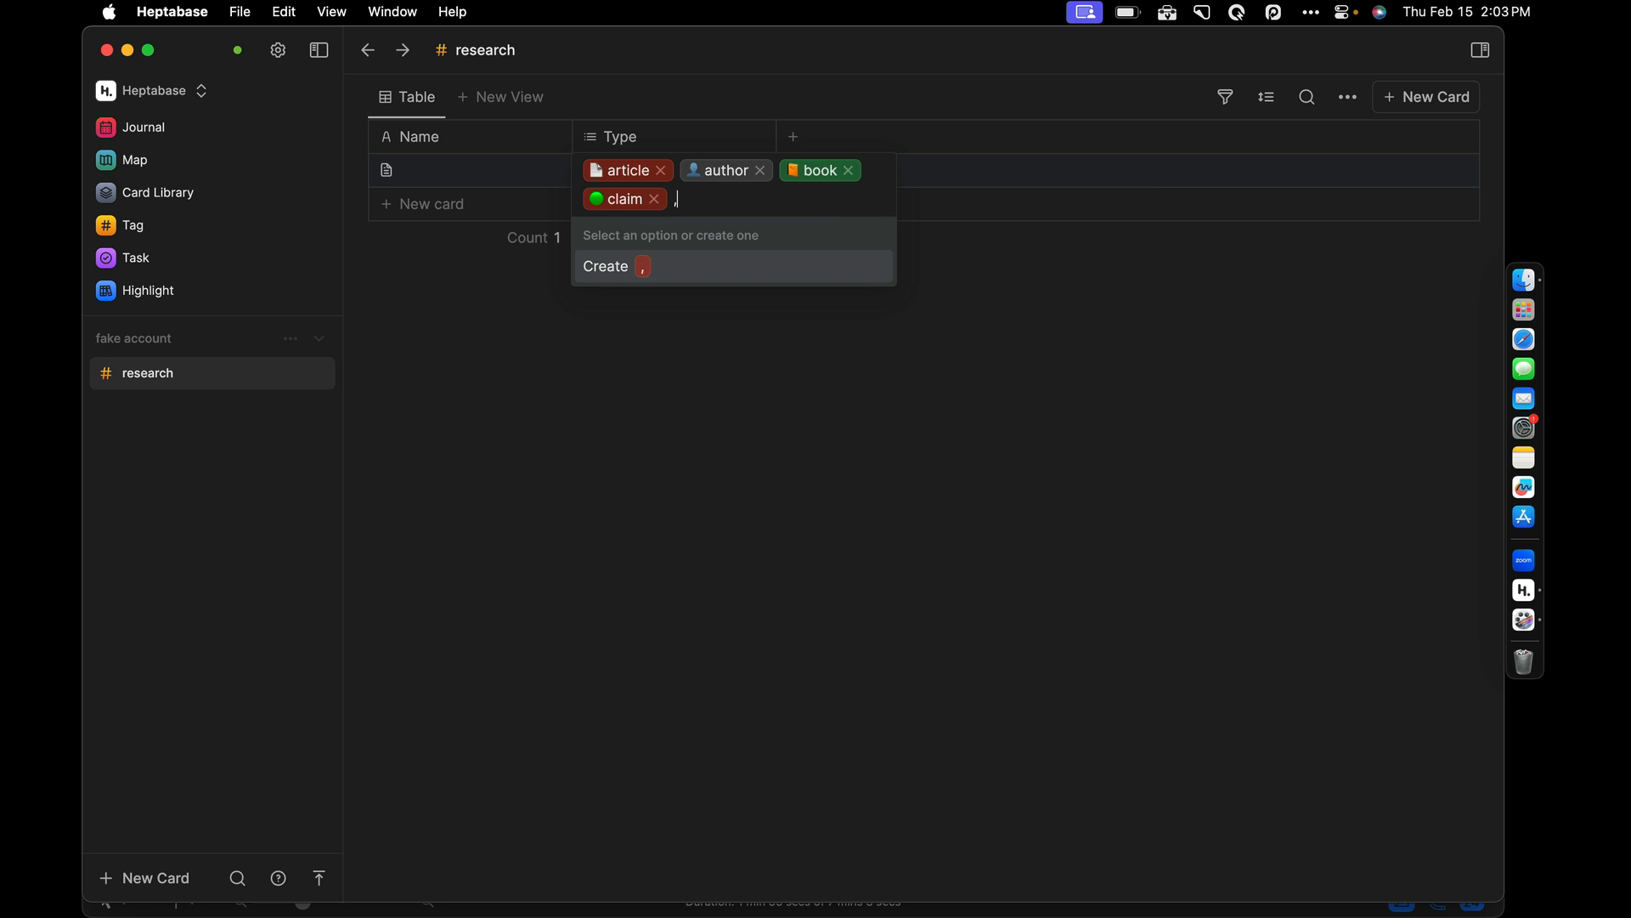
{"action": "key", "text": "BackSpace"}
{"action": "type", "text": ","}
{"action": "type", "text": "pod"}
{"action": "type", "text": "p"}
{"action": "type", "text": "odcast"}
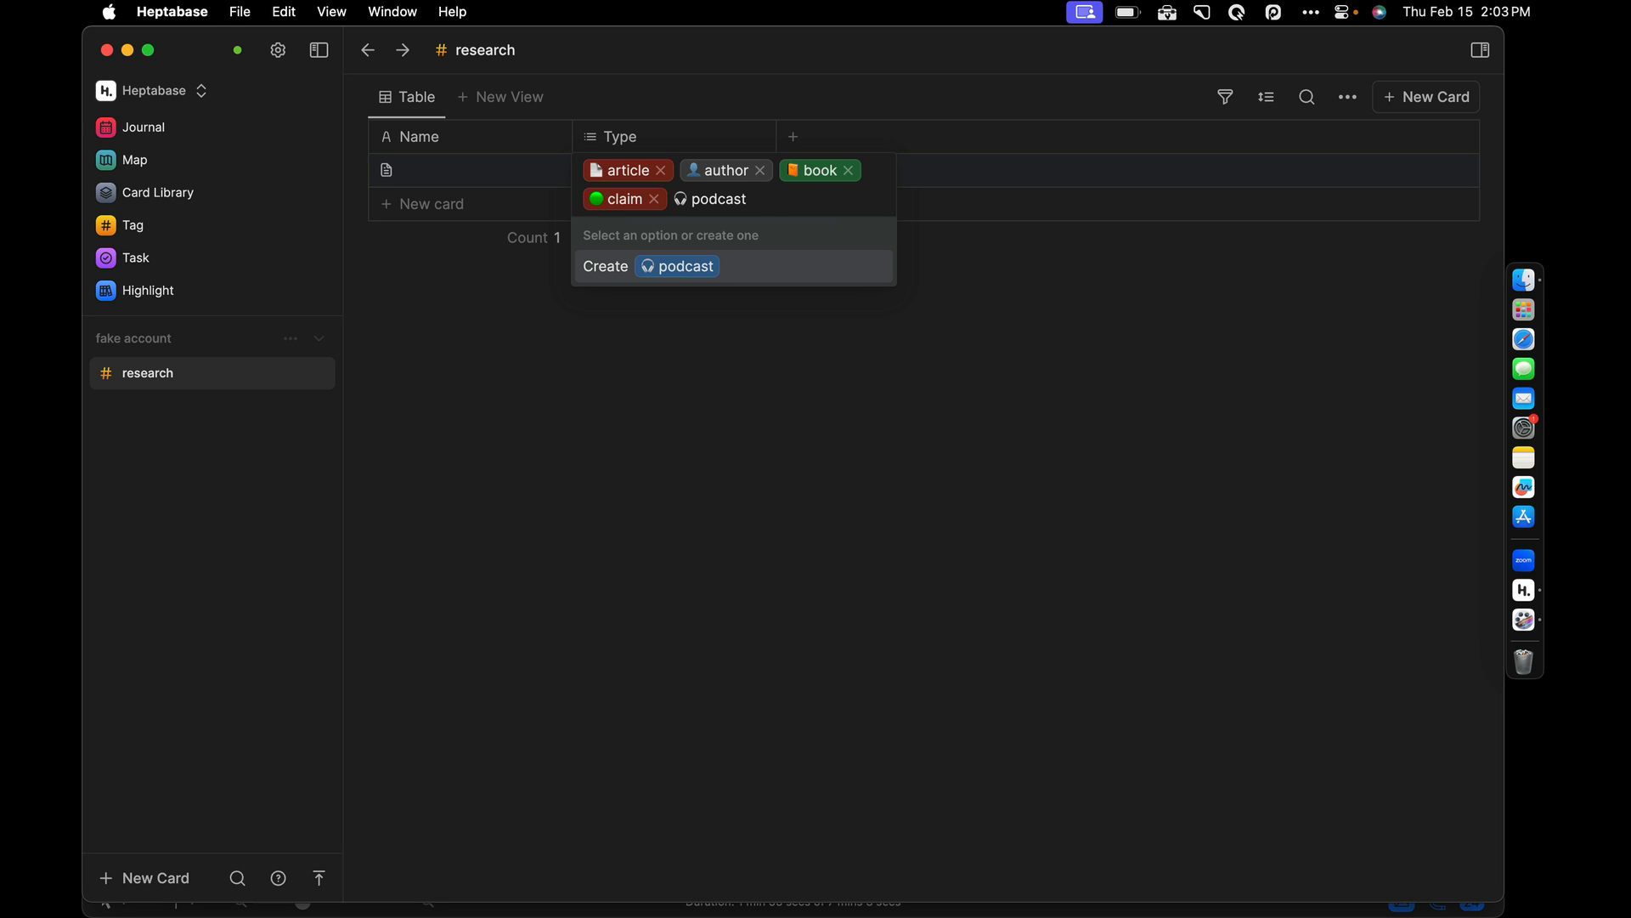
{"action": "key", "text": "Return"}
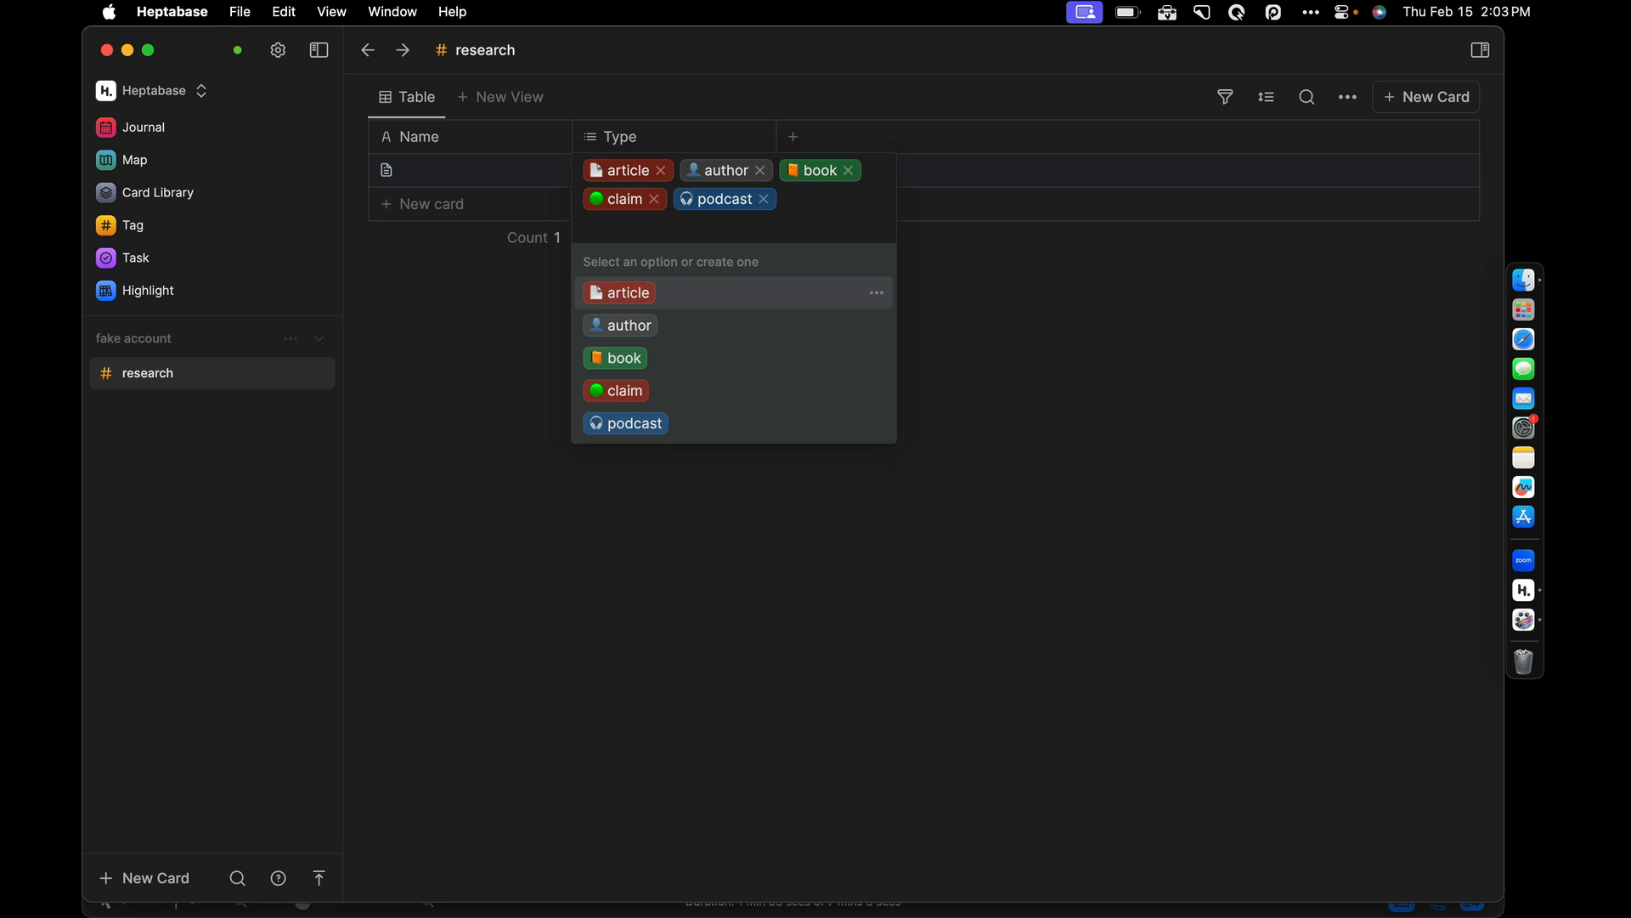
Step: Create the Type option "🔑 question" on the blank card
{"action": "type", "text": "🔑"}
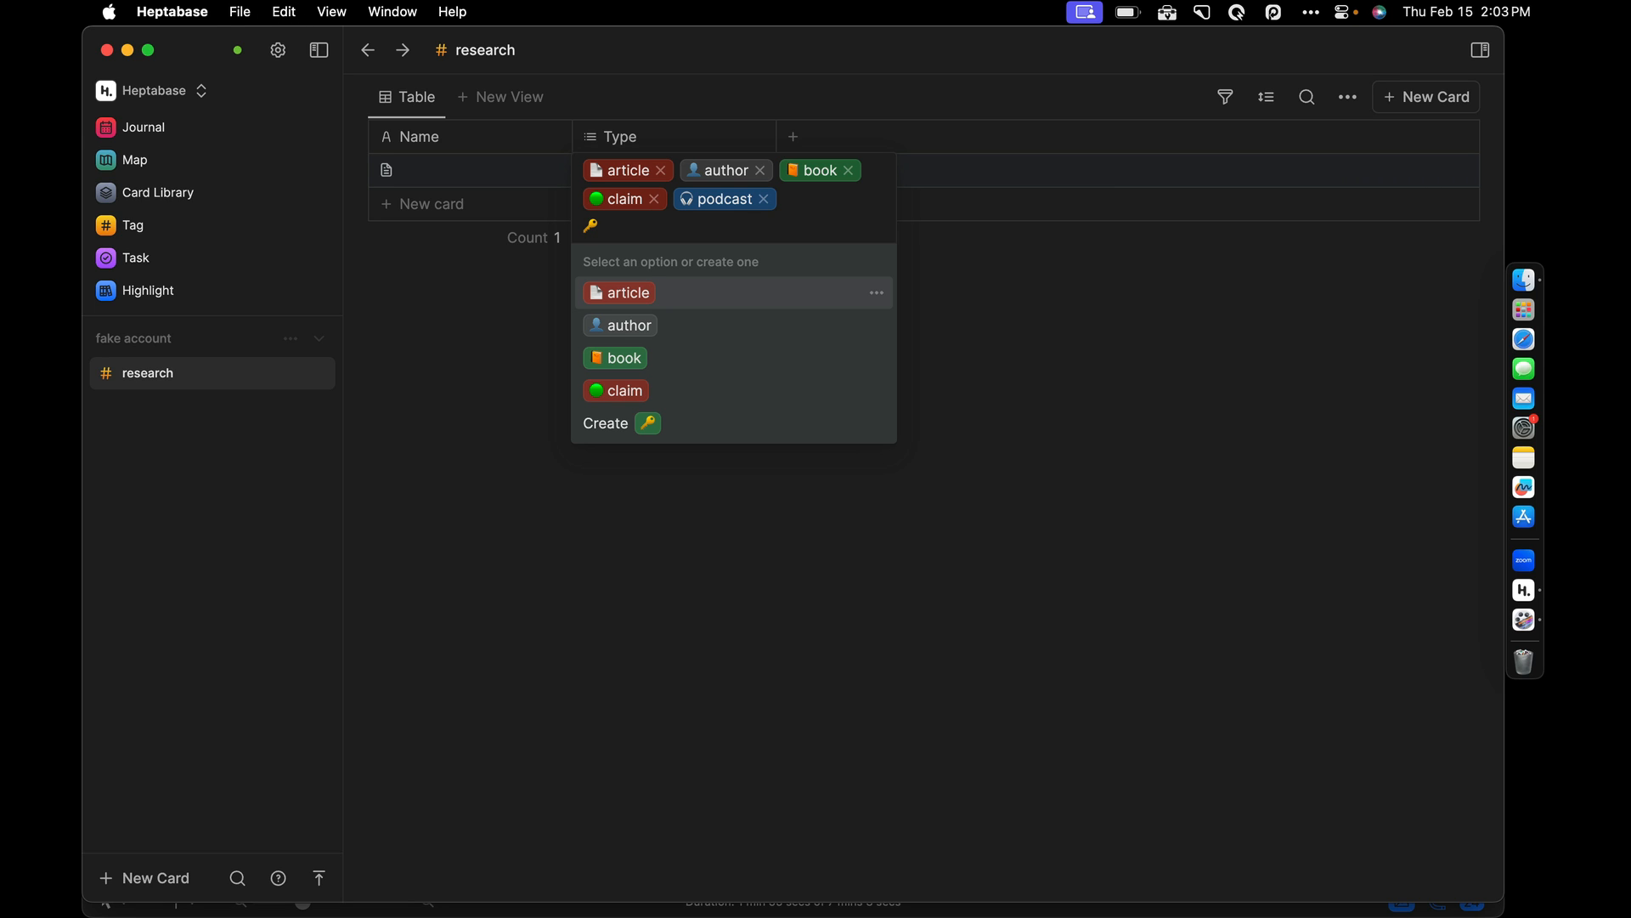
{"action": "type", "text": "question"}
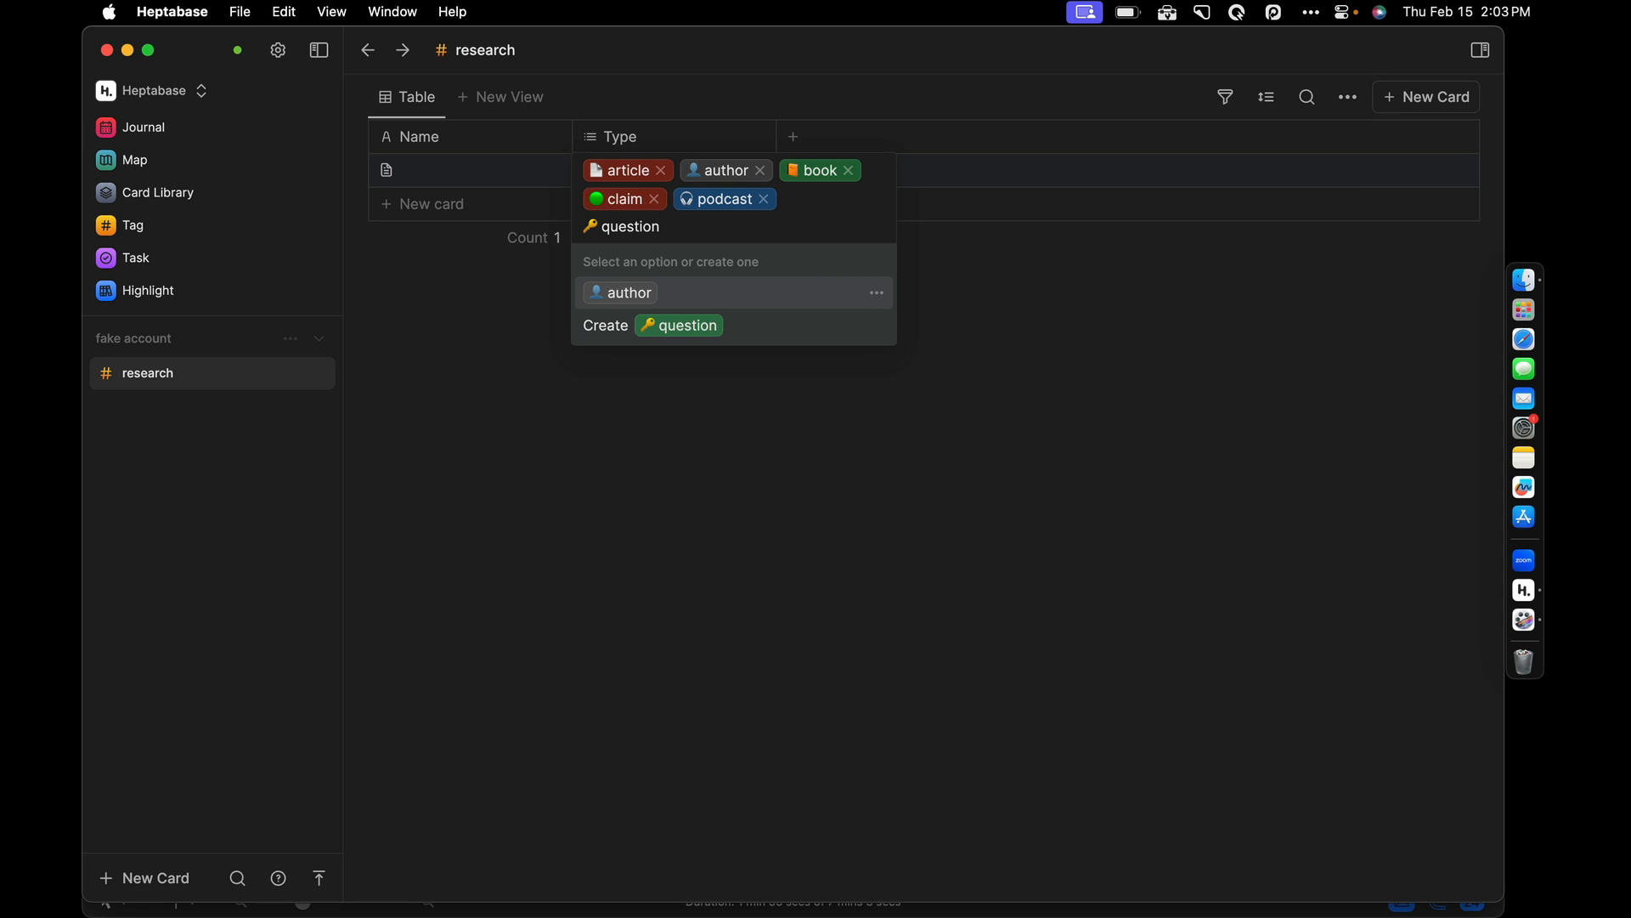
{"action": "key", "text": "Down"}
{"action": "key", "text": "Return"}
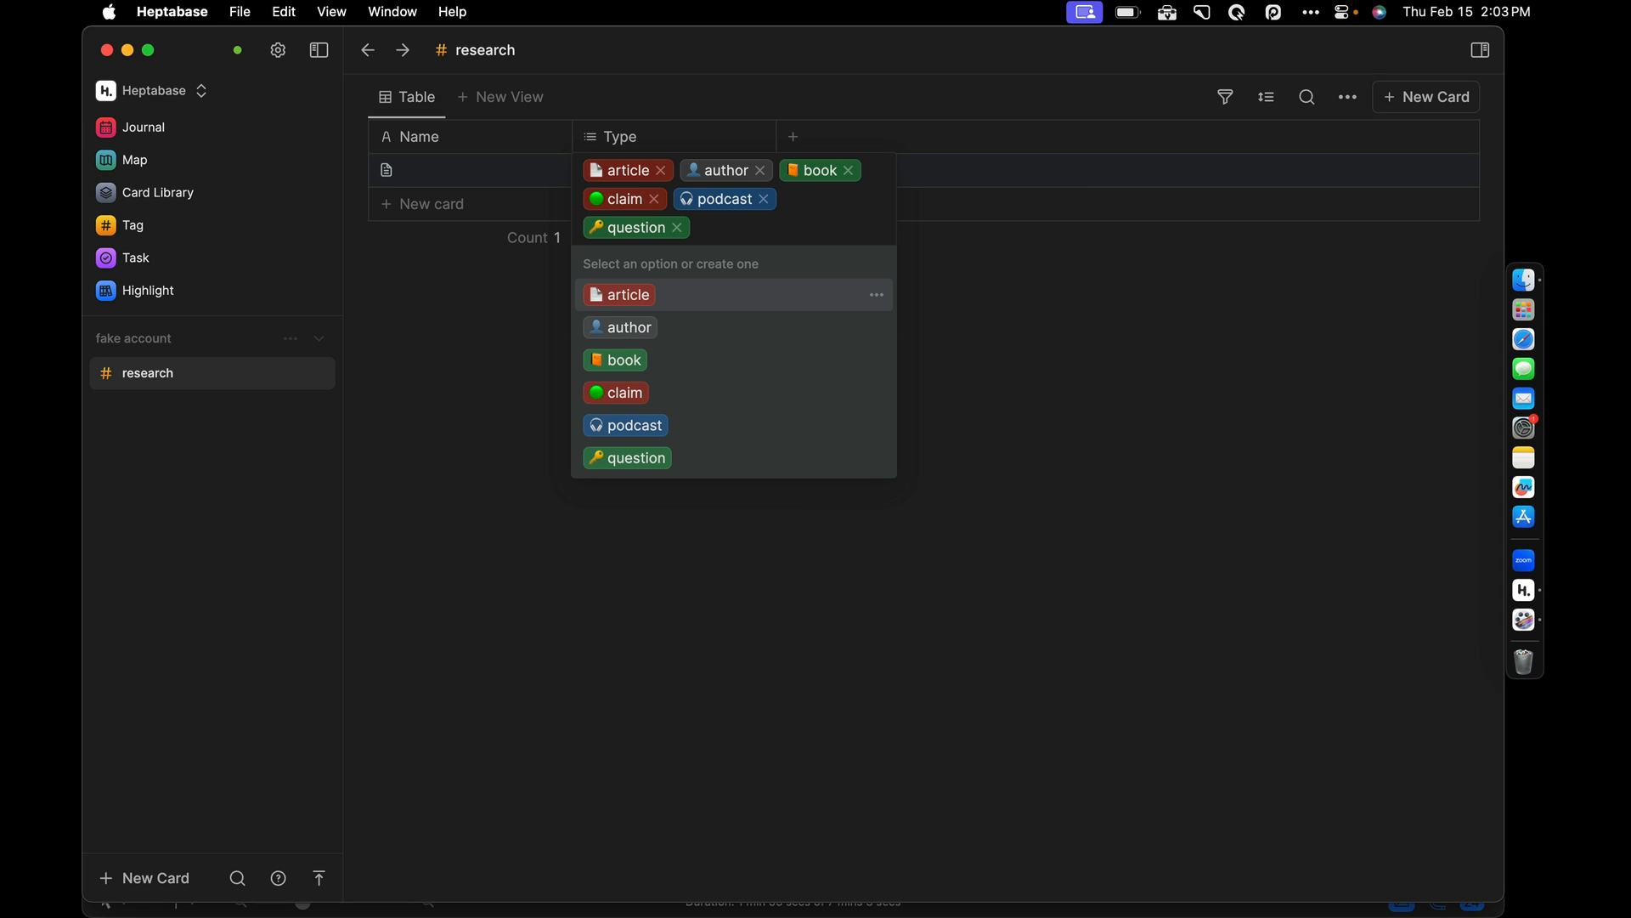
Step: Create the Type option "🎥 video" on the blank card
{"action": "type", "text": "🎥 "}
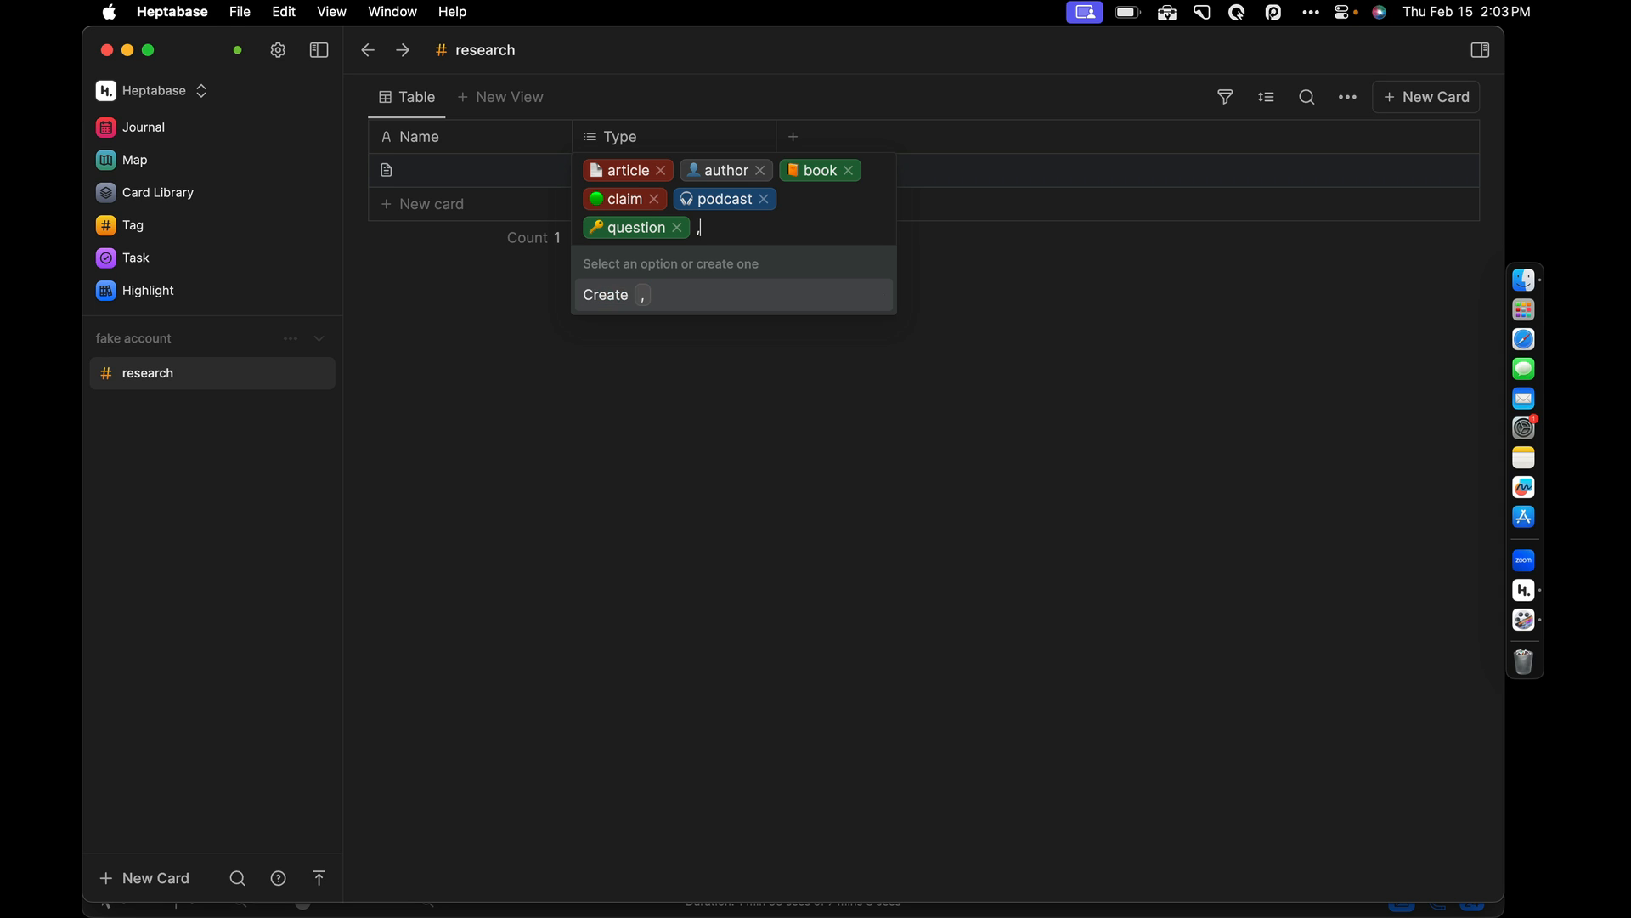
{"action": "type", "text": "video"}
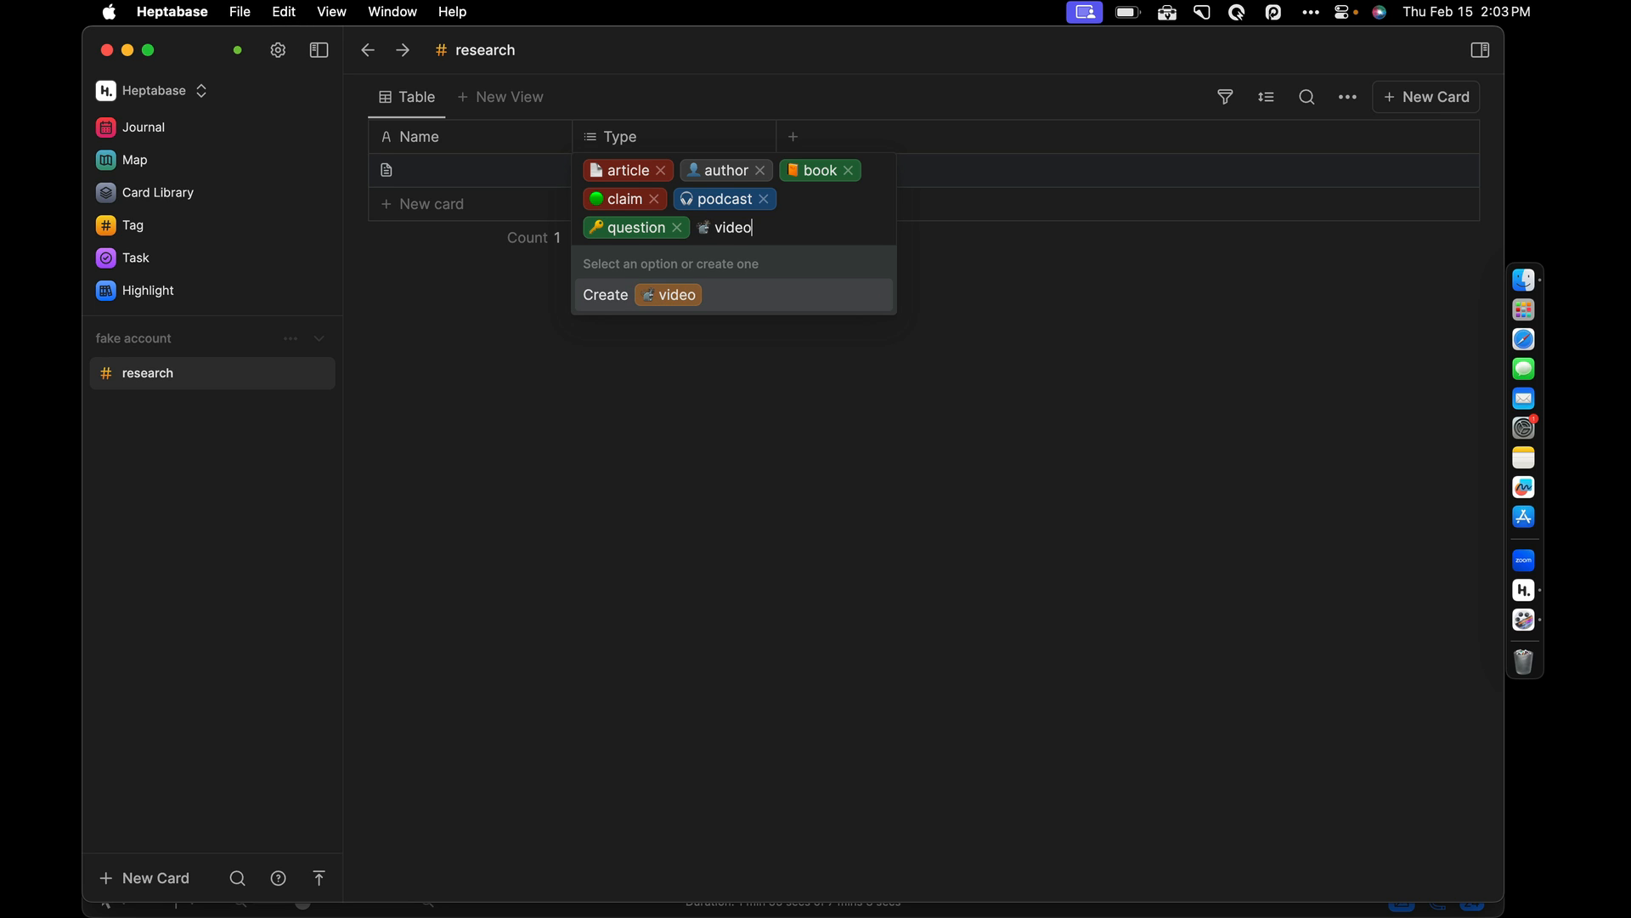
{"action": "key", "text": "Return"}
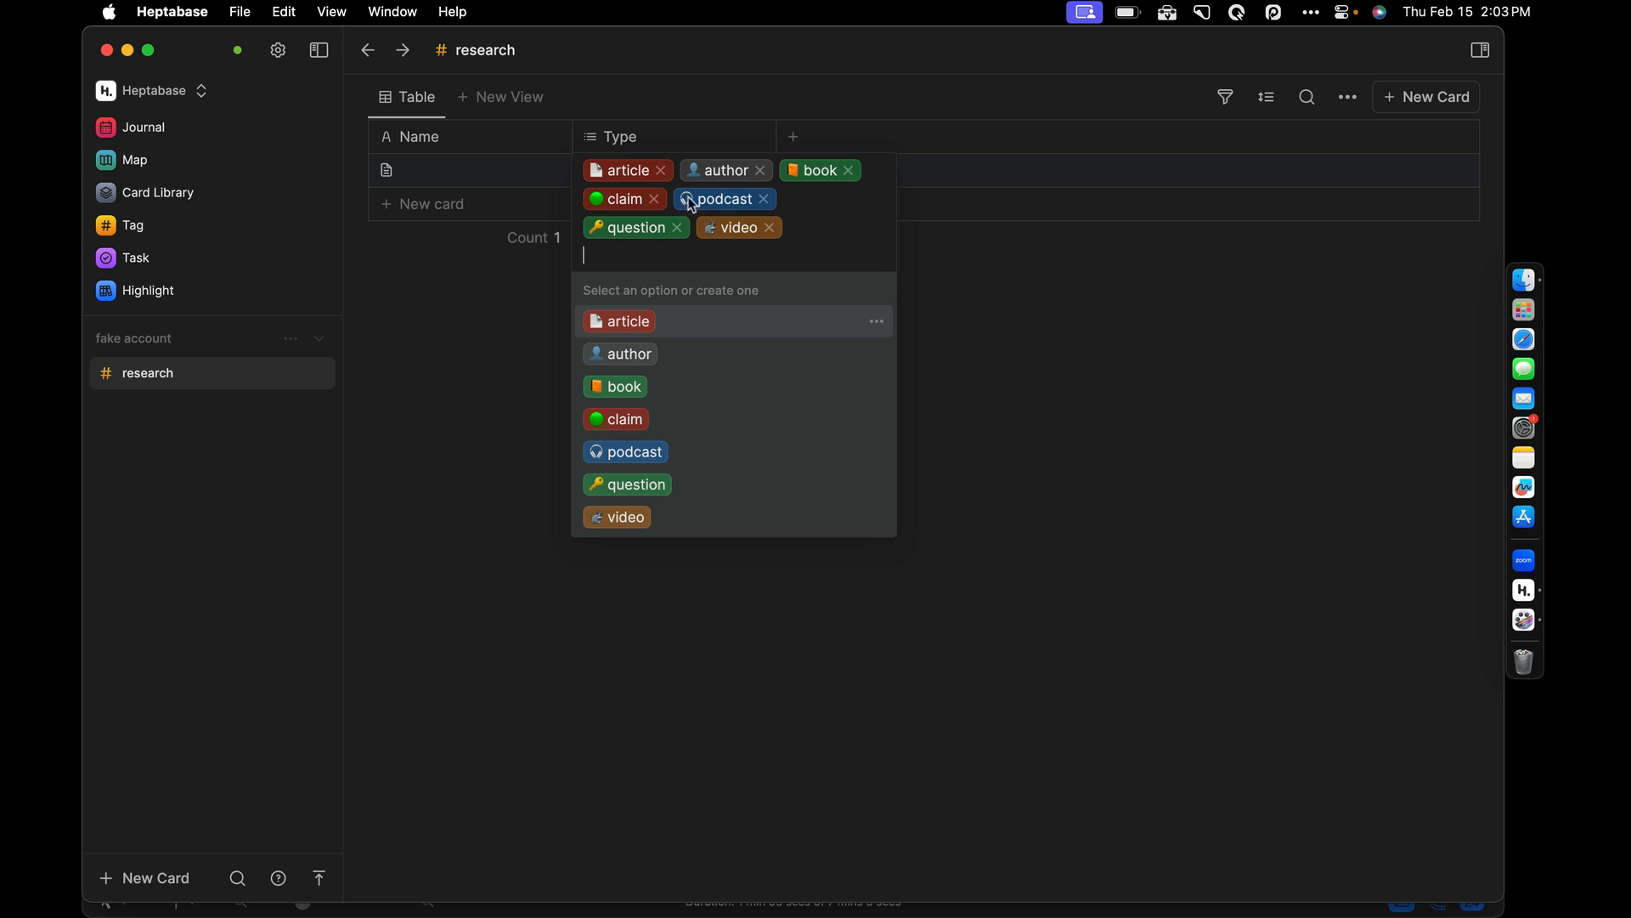
Step: Change the colour of the article, book and claim options of the Type property to white
{"action": "left_click", "coordinate": [876, 323]}
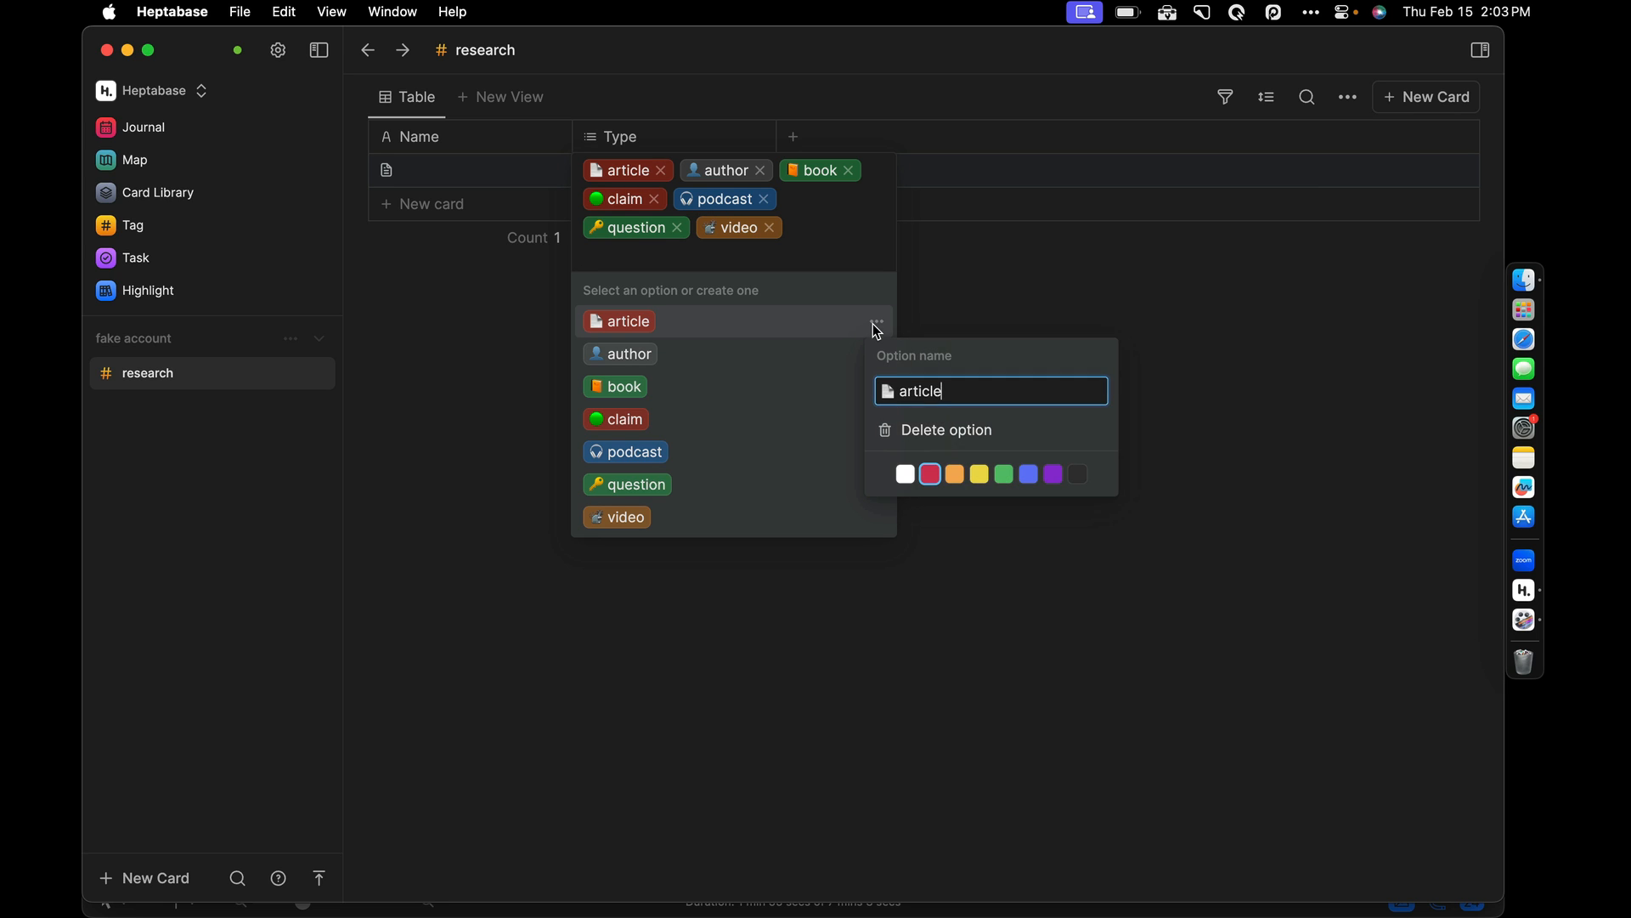
{"action": "left_click", "coordinate": [905, 475]}
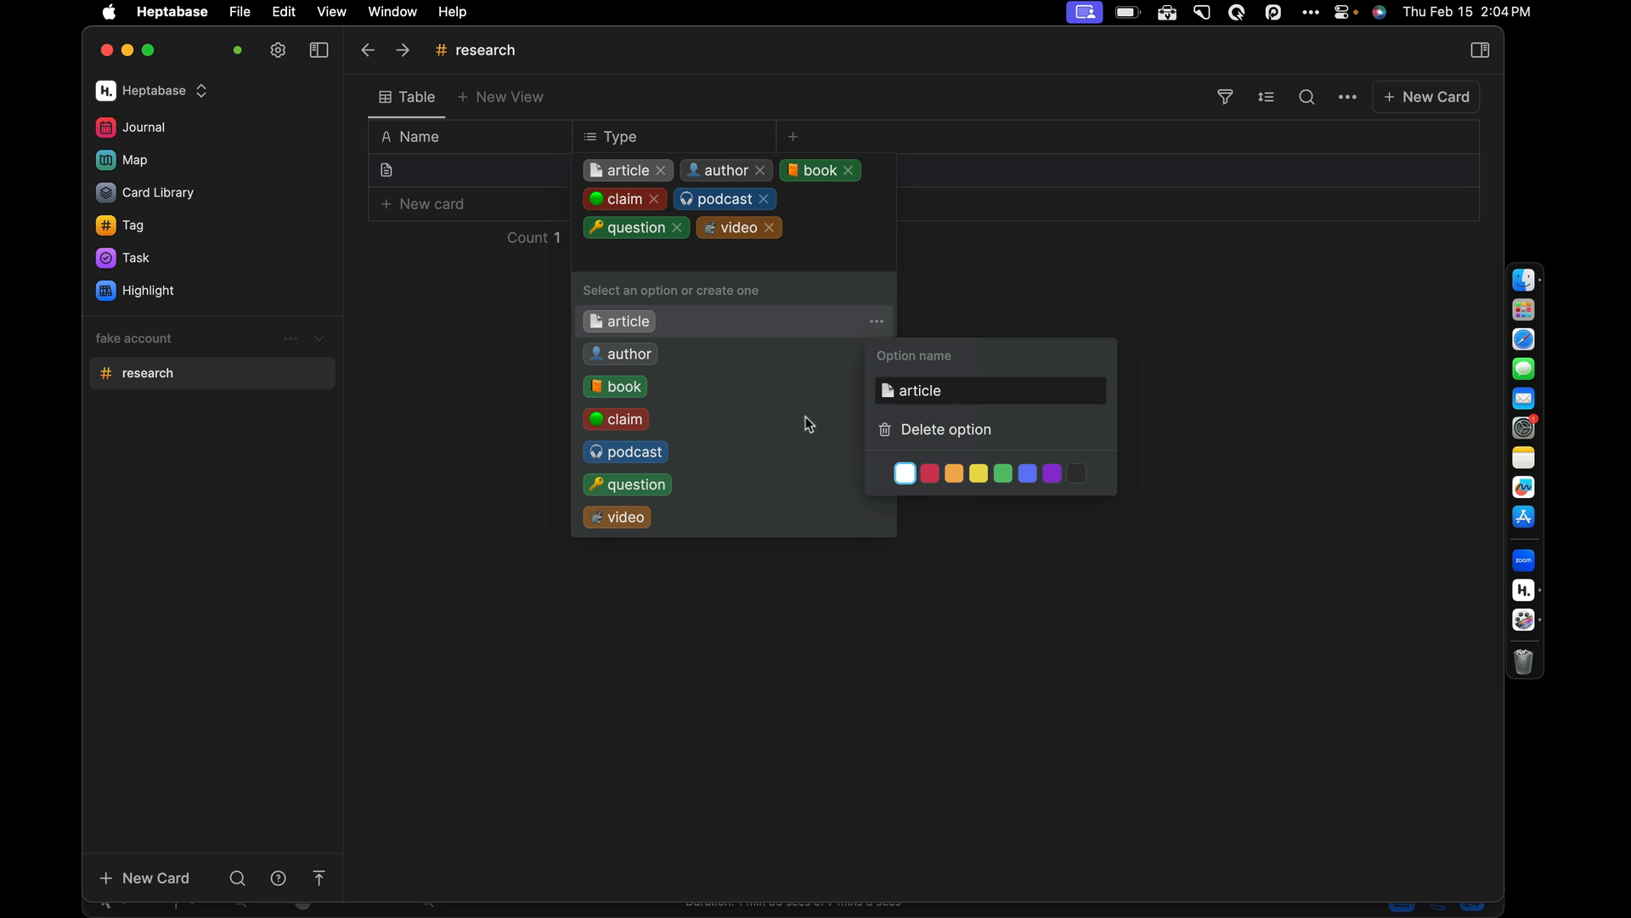
{"action": "left_click", "coordinate": [795, 393]}
{"action": "left_click", "coordinate": [876, 387]}
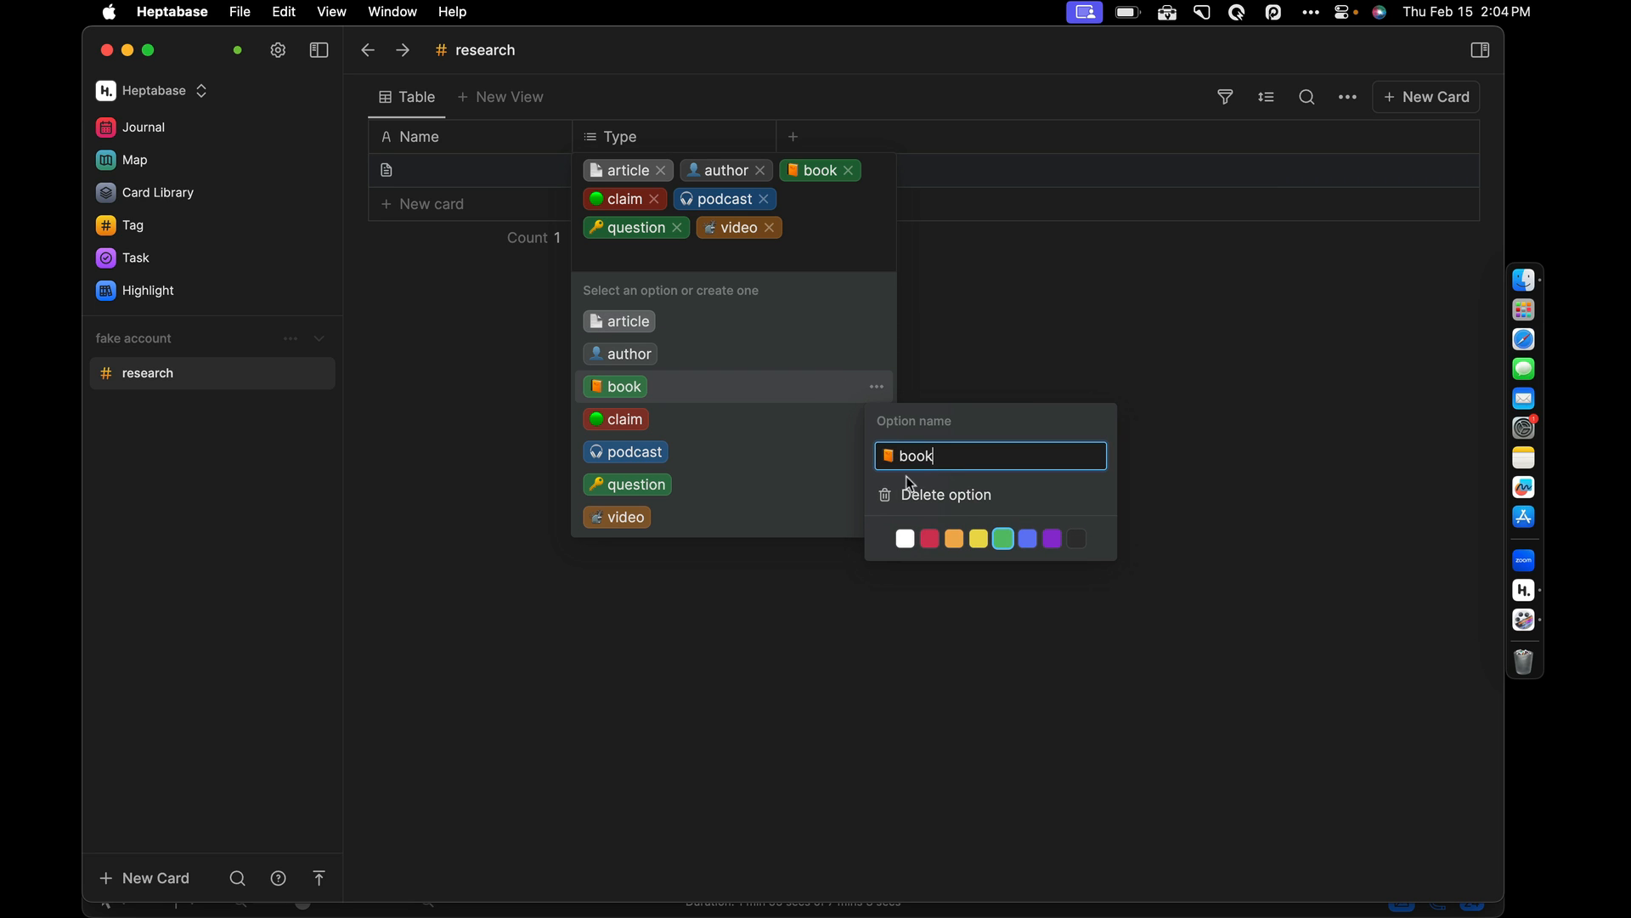
{"action": "left_click", "coordinate": [802, 425]}
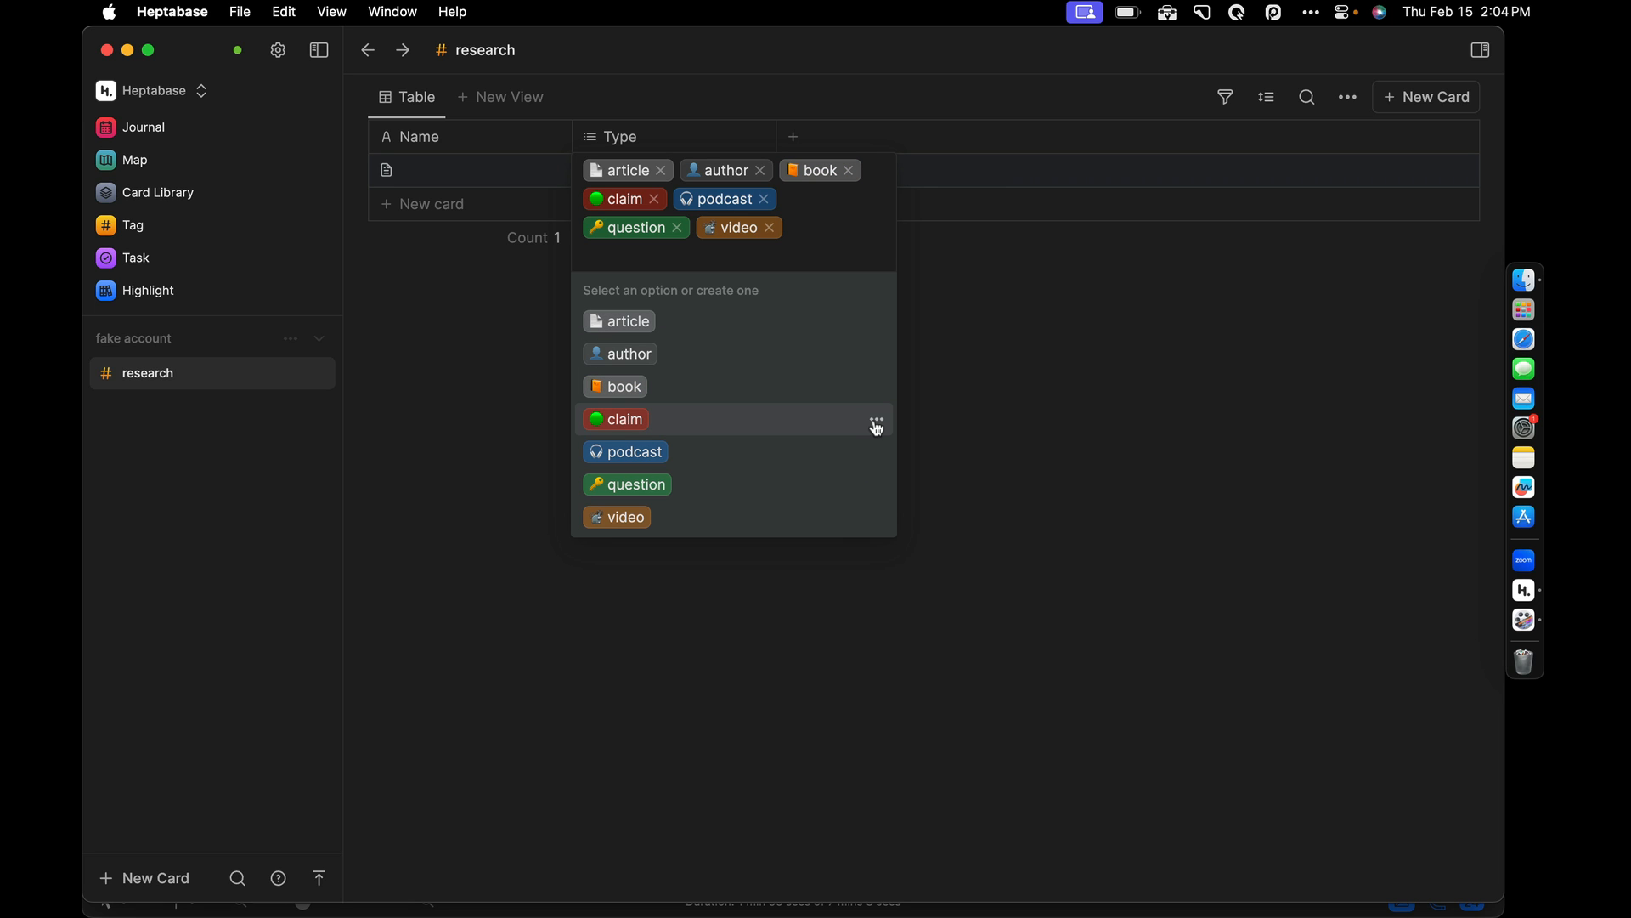
{"action": "left_click", "coordinate": [876, 422]}
{"action": "left_click", "coordinate": [906, 572]}
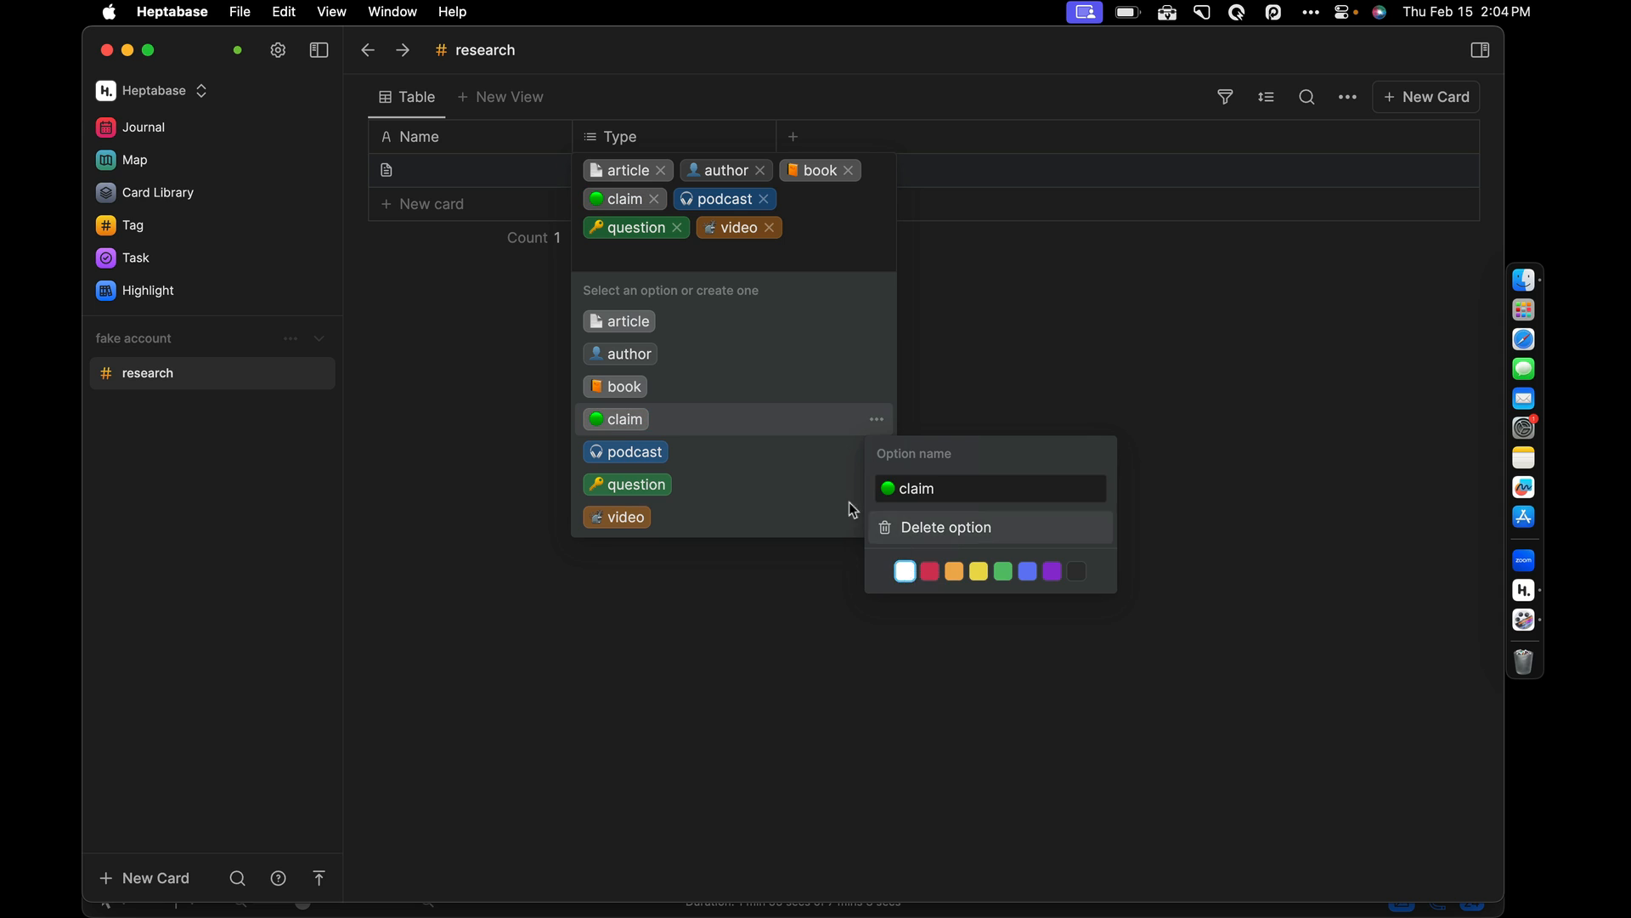
{"action": "left_click", "coordinate": [854, 459]}
Step: Recolour the podcast, question and video Type options white and finish editing the card's Type value
{"action": "left_click", "coordinate": [876, 453]}
{"action": "left_click", "coordinate": [906, 604]}
{"action": "left_click", "coordinate": [850, 489]}
{"action": "left_click", "coordinate": [876, 486]}
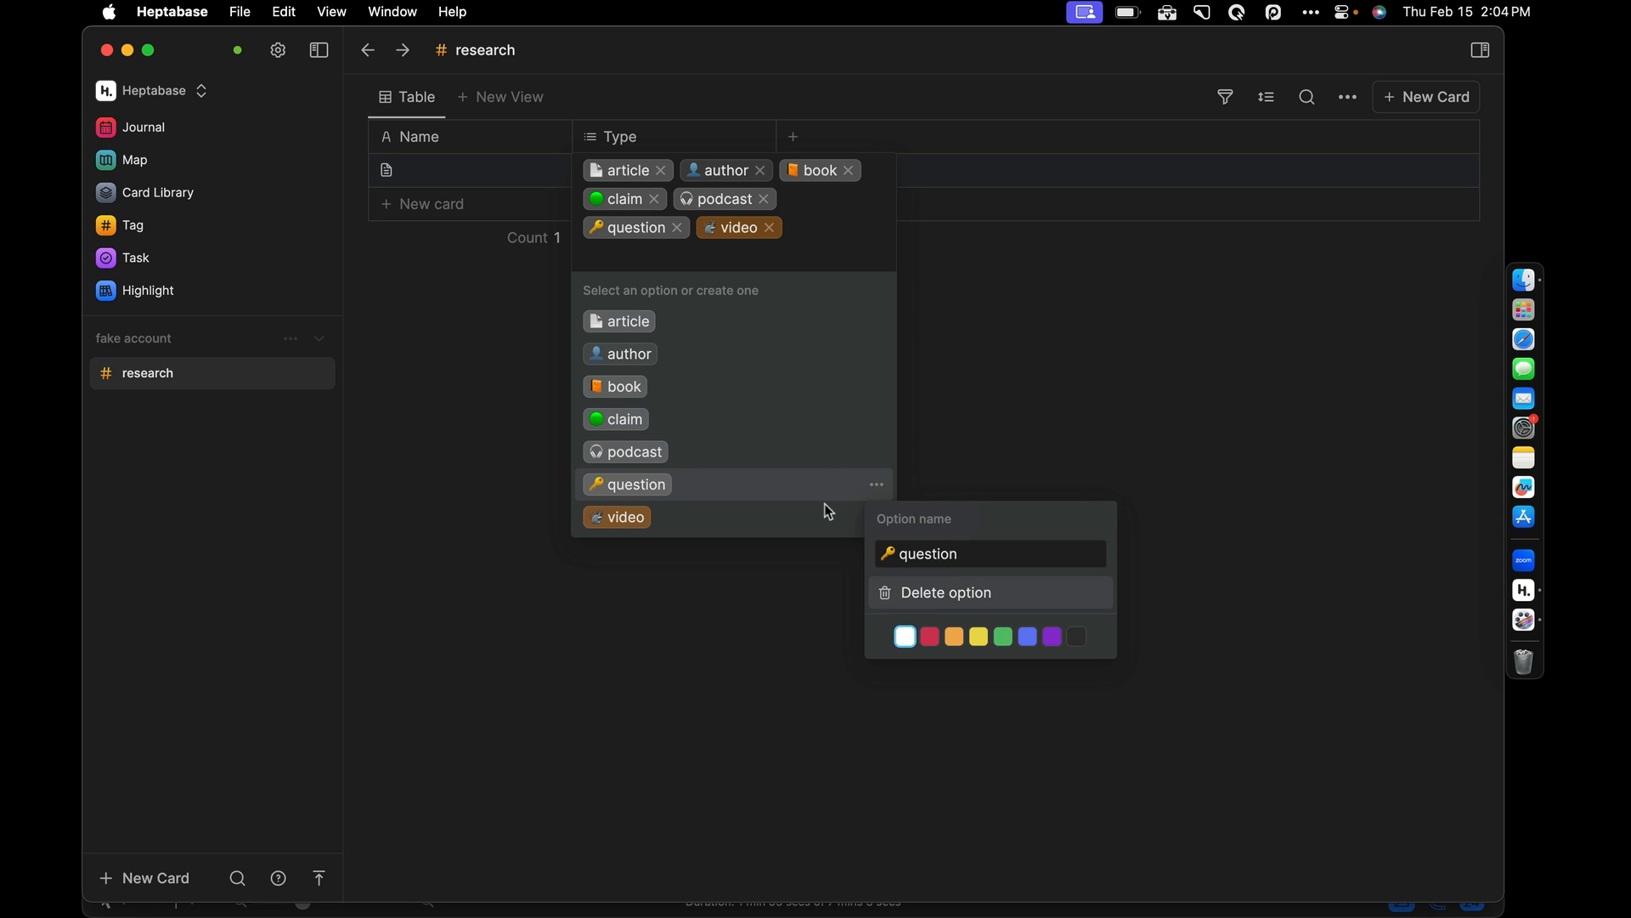
{"action": "left_click", "coordinate": [824, 512]}
{"action": "left_click", "coordinate": [876, 518]}
{"action": "left_click", "coordinate": [905, 669]}
{"action": "left_click", "coordinate": [986, 438]}
{"action": "left_click", "coordinate": [986, 438]}
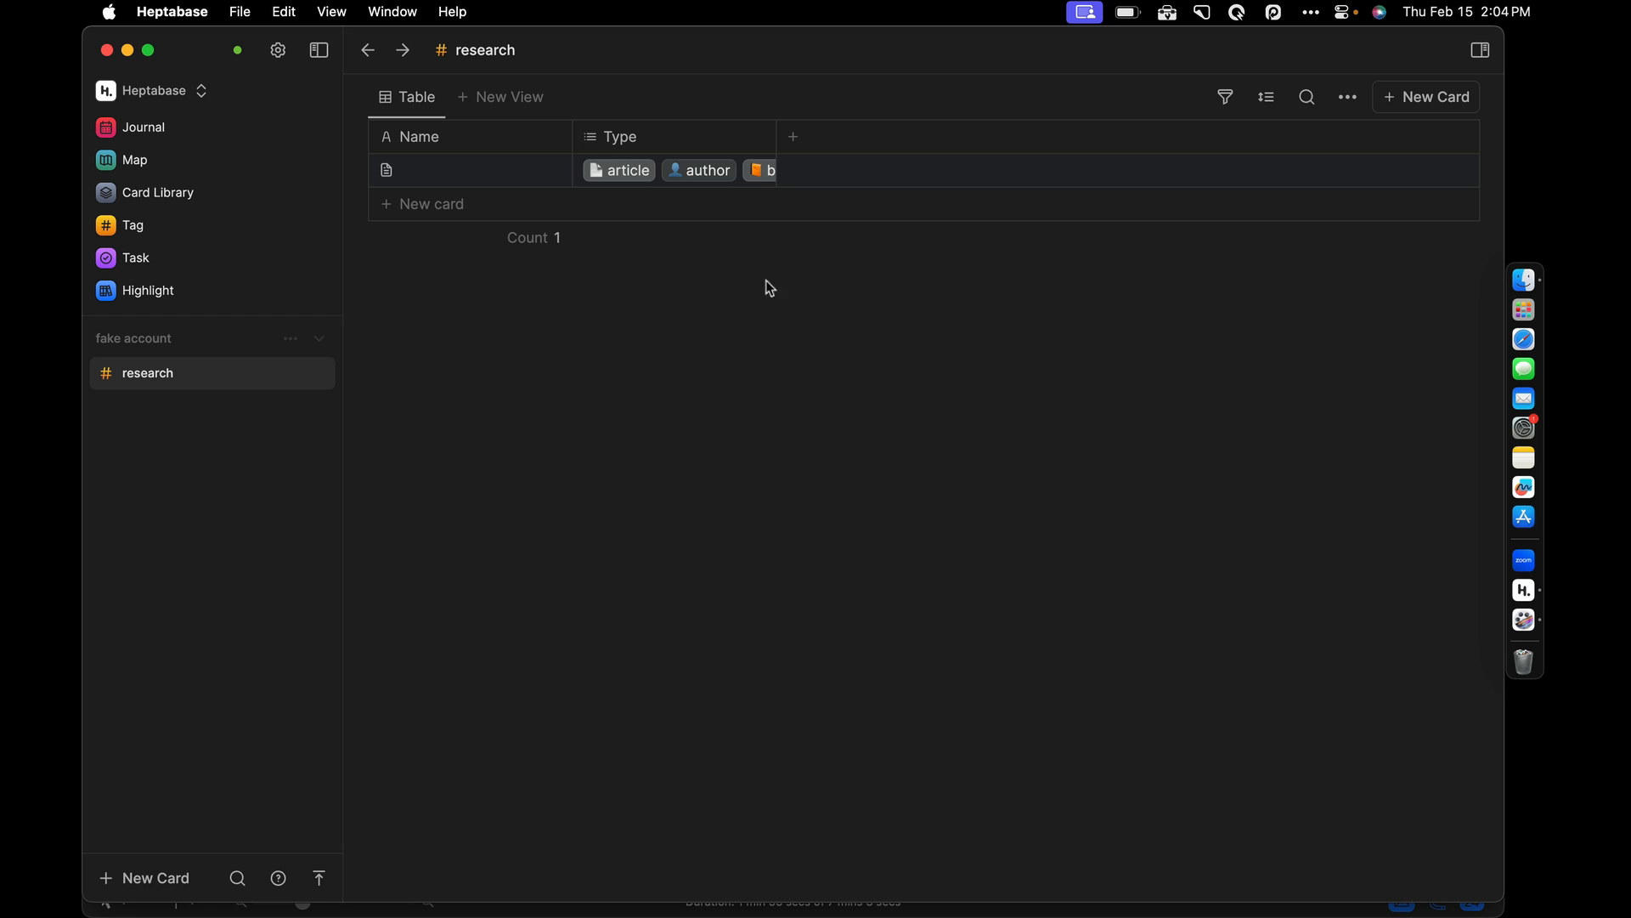
Step: Add a new multi-select property named "Topics" to the research table
{"action": "left_click", "coordinate": [796, 139]}
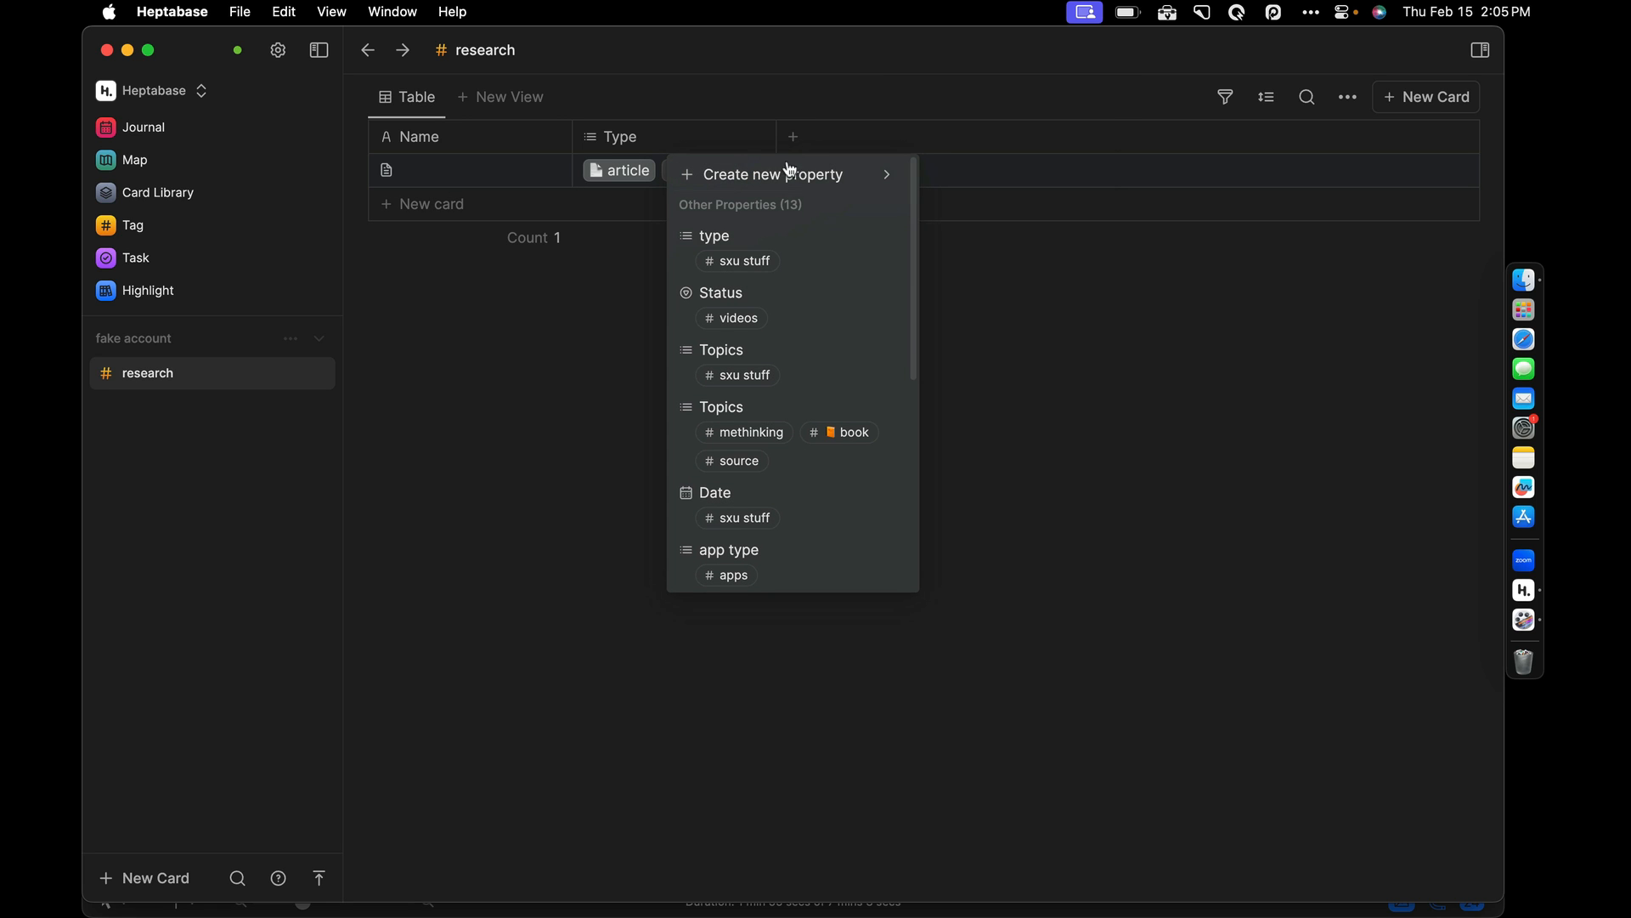
{"action": "mouse_move", "coordinate": [792, 173]}
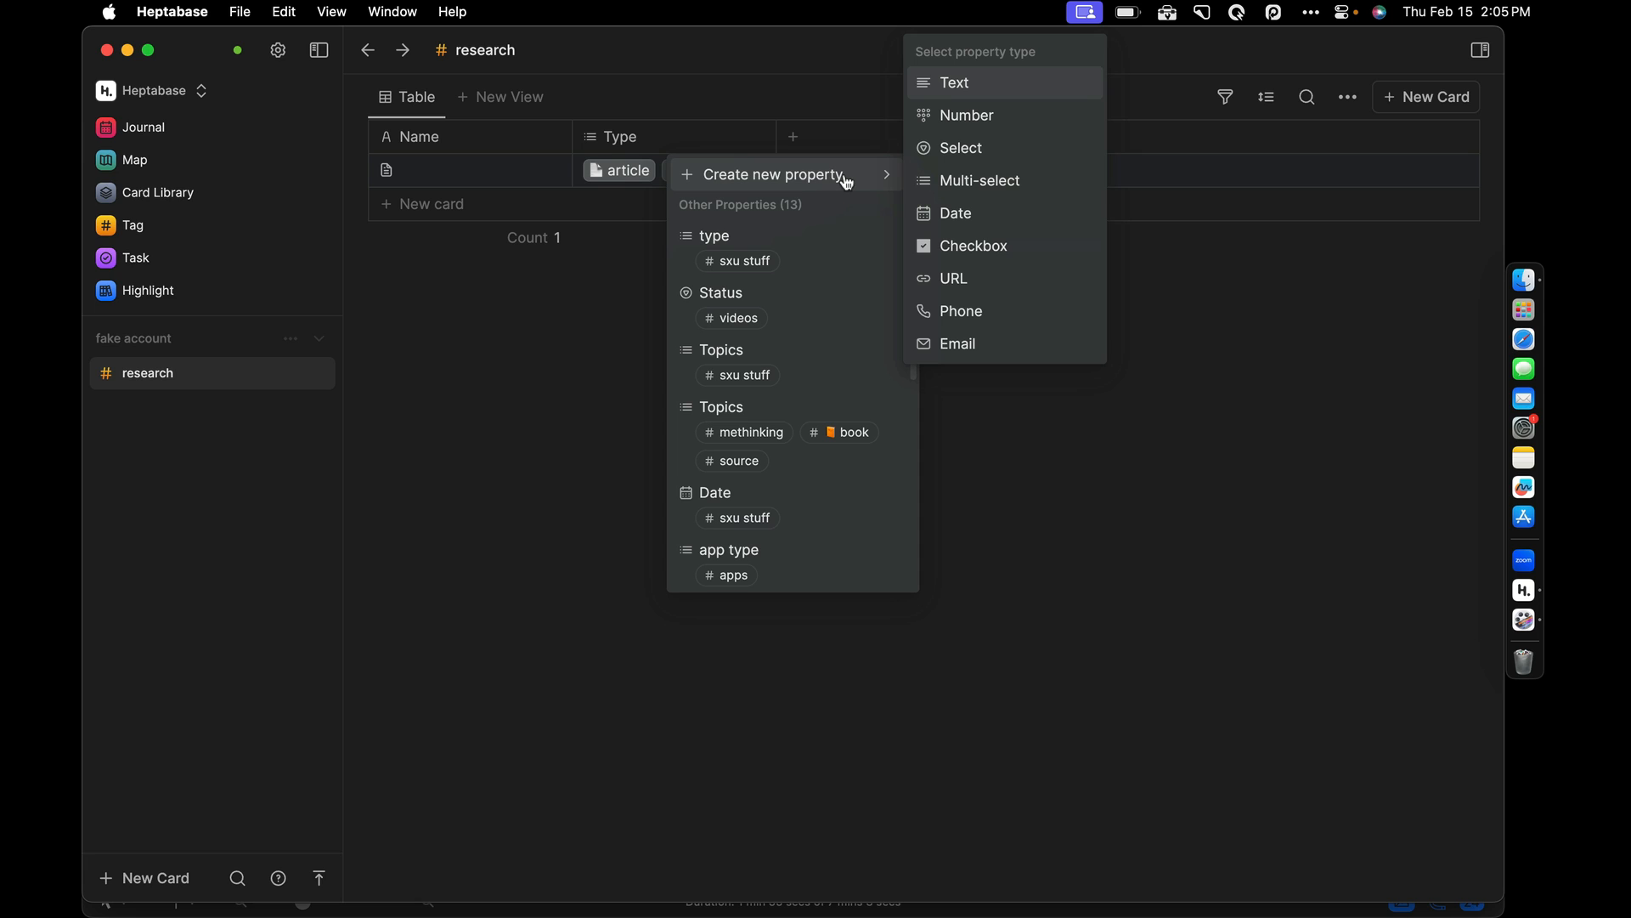
{"action": "left_click", "coordinate": [974, 181]}
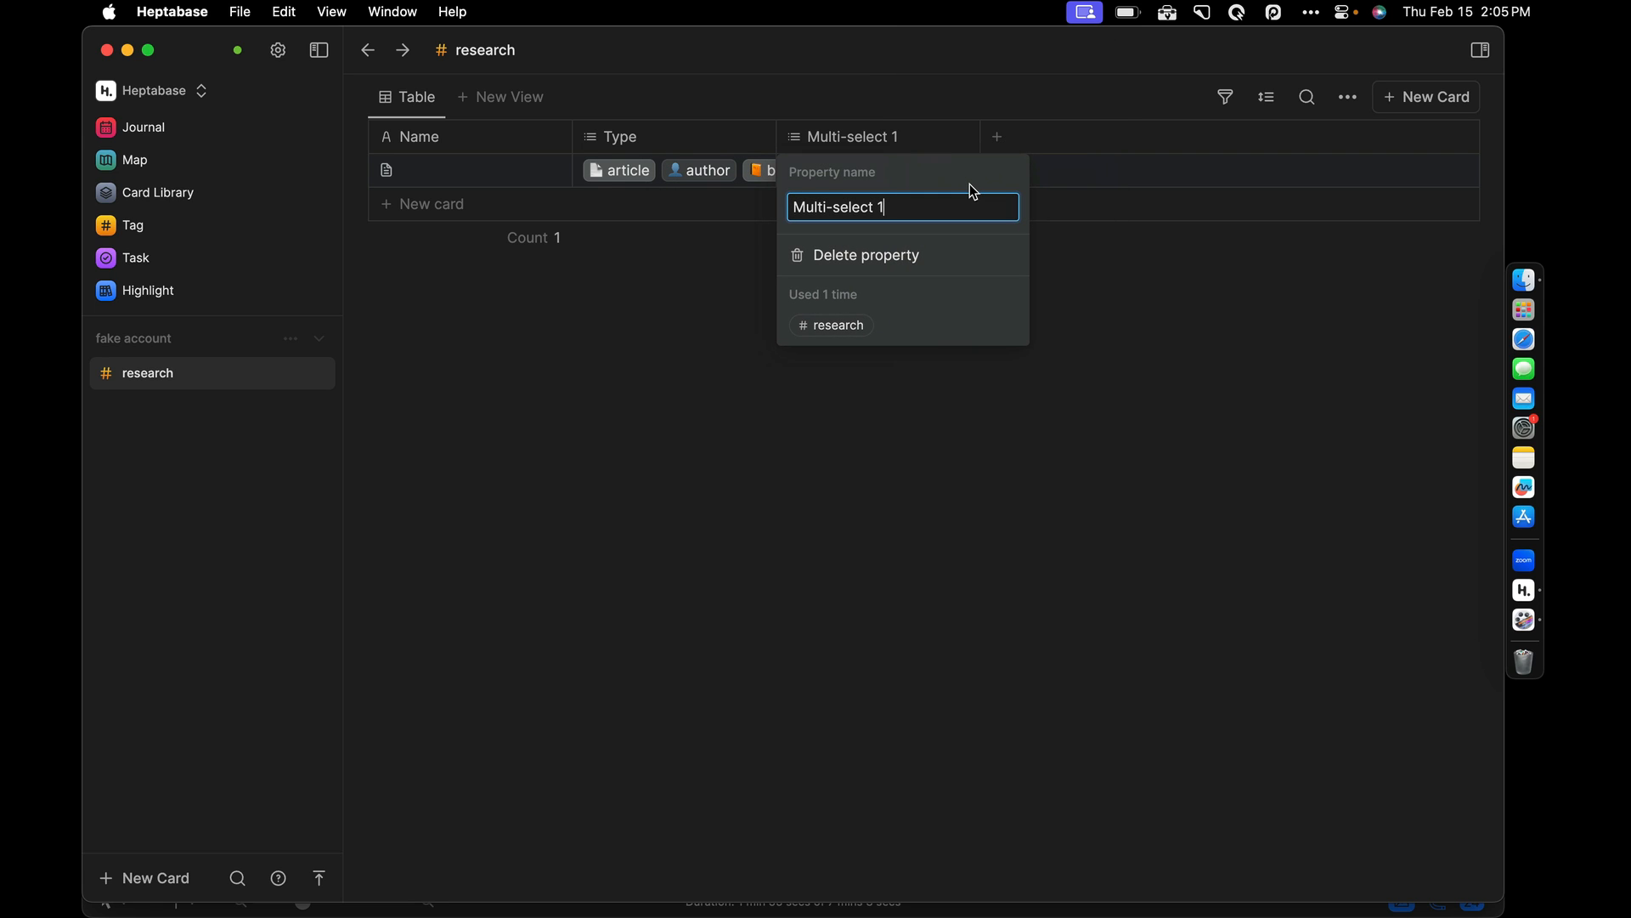
{"action": "key", "text": "BackSpace"}
{"action": "key", "text": "BackSpace"}
{"action": "key", "text": "BackSpace"}
{"action": "key", "text": "BackSpace"}
{"action": "key", "text": "BackSpace"}
{"action": "key", "text": "BackSpace"}
{"action": "key", "text": "BackSpace"}
{"action": "key", "text": "BackSpace"}
{"action": "key", "text": "BackSpace"}
{"action": "key", "text": "BackSpace"}
{"action": "key", "text": "BackSpace"}
{"action": "key", "text": "BackSpace"}
{"action": "key", "text": "BackSpace"}
{"action": "key", "text": "BackSpace"}
{"action": "type", "text": "To"}
{"action": "key", "text": "BackSpace"}
{"action": "key", "text": "BackSpace"}
{"action": "type", "text": "Topics"}
{"action": "key", "text": "Return"}
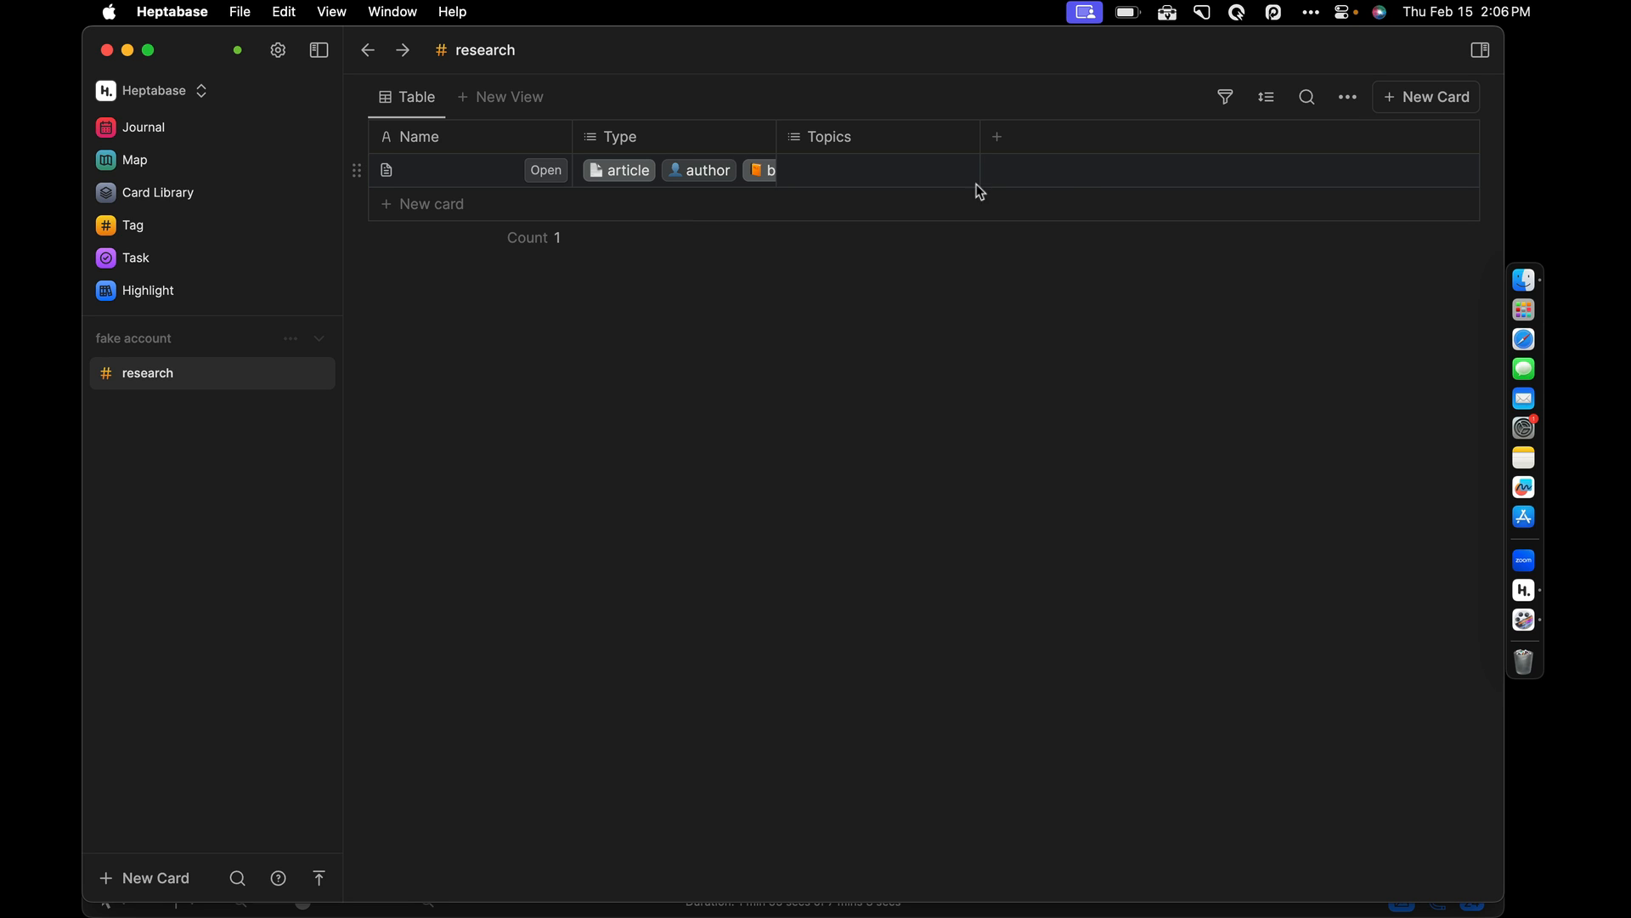
Step: Add a new date property named "Date created" to the research table
{"action": "left_click", "coordinate": [1002, 141]}
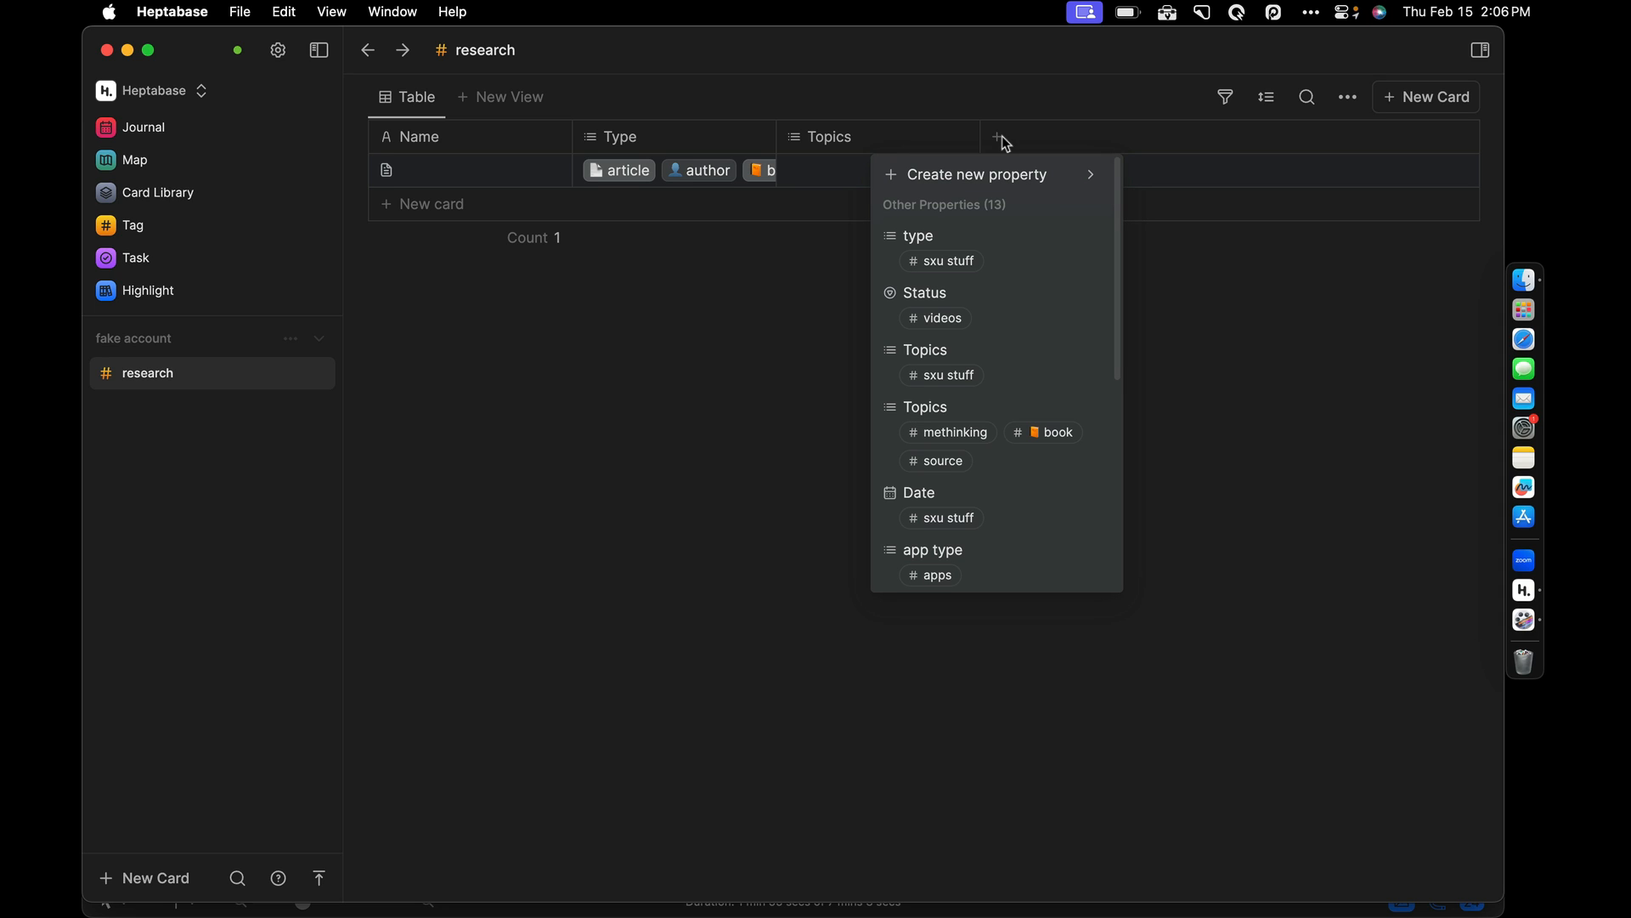
{"action": "mouse_move", "coordinate": [1007, 179]}
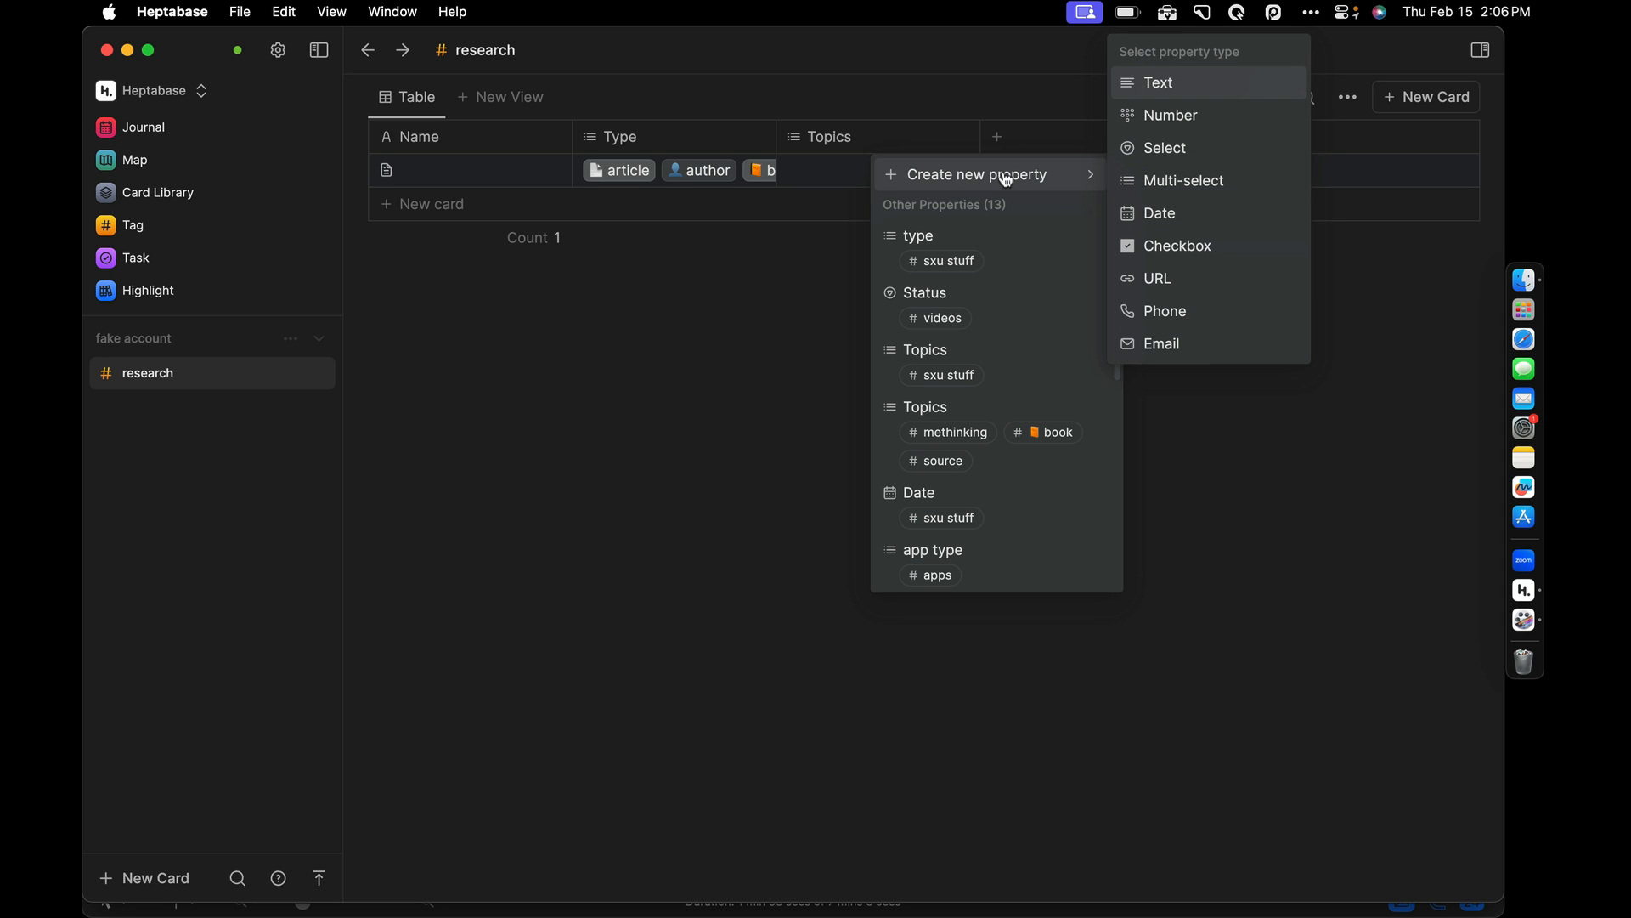
{"action": "left_click", "coordinate": [1145, 218]}
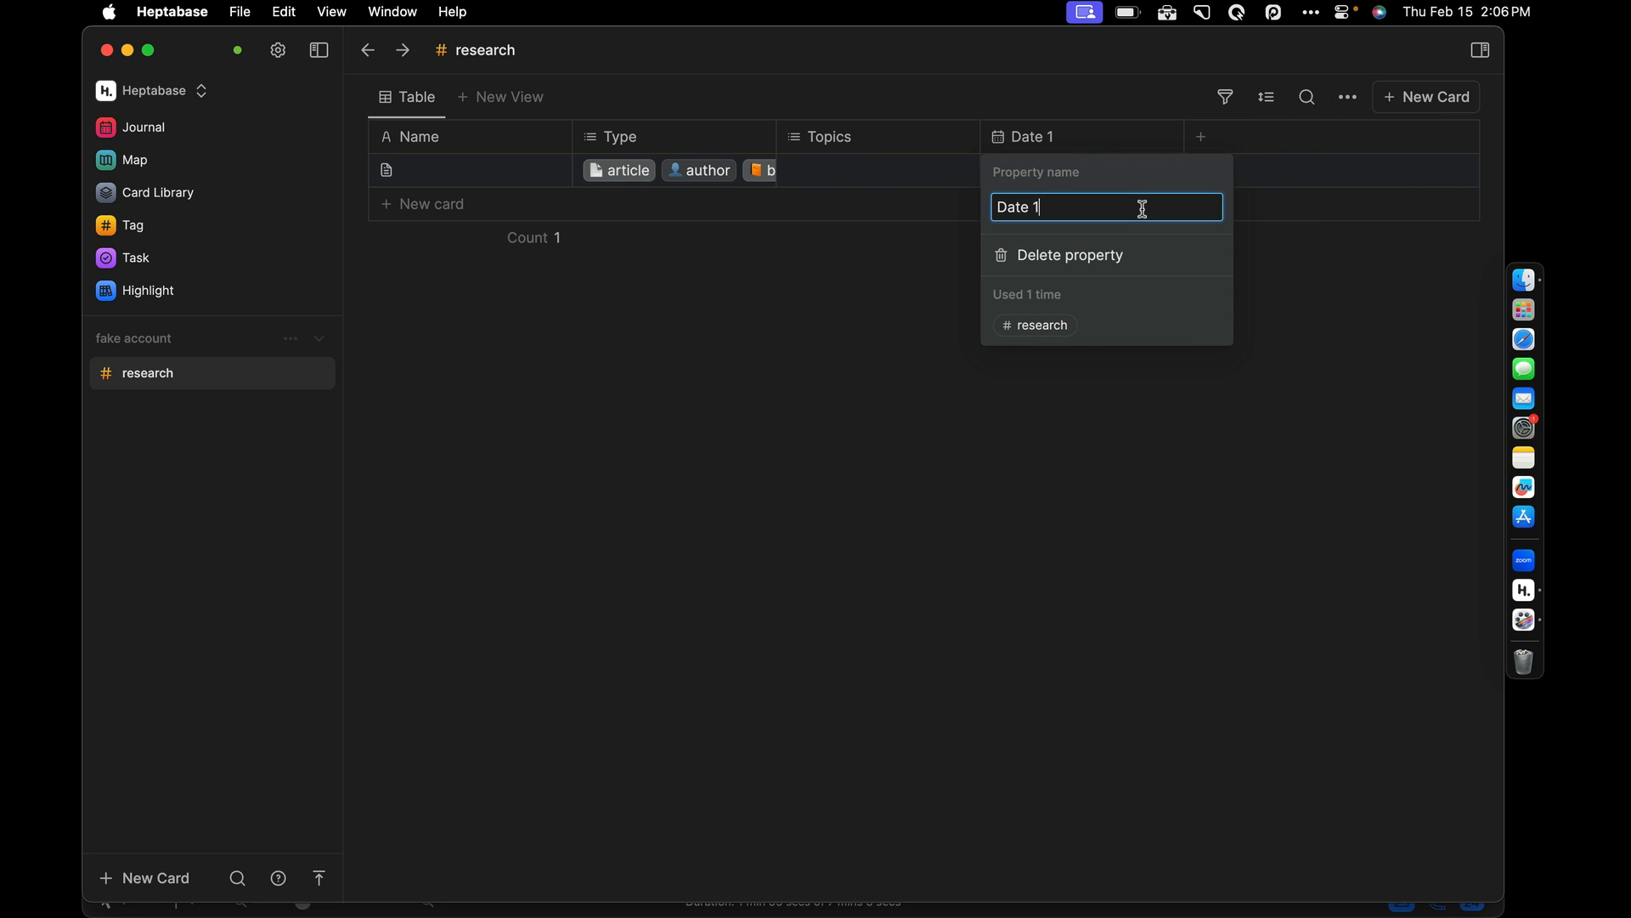
{"action": "key", "text": "BackSpace"}
{"action": "key", "text": "BackSpace"}
{"action": "type", "text": "created"}
{"action": "key", "text": "Return"}
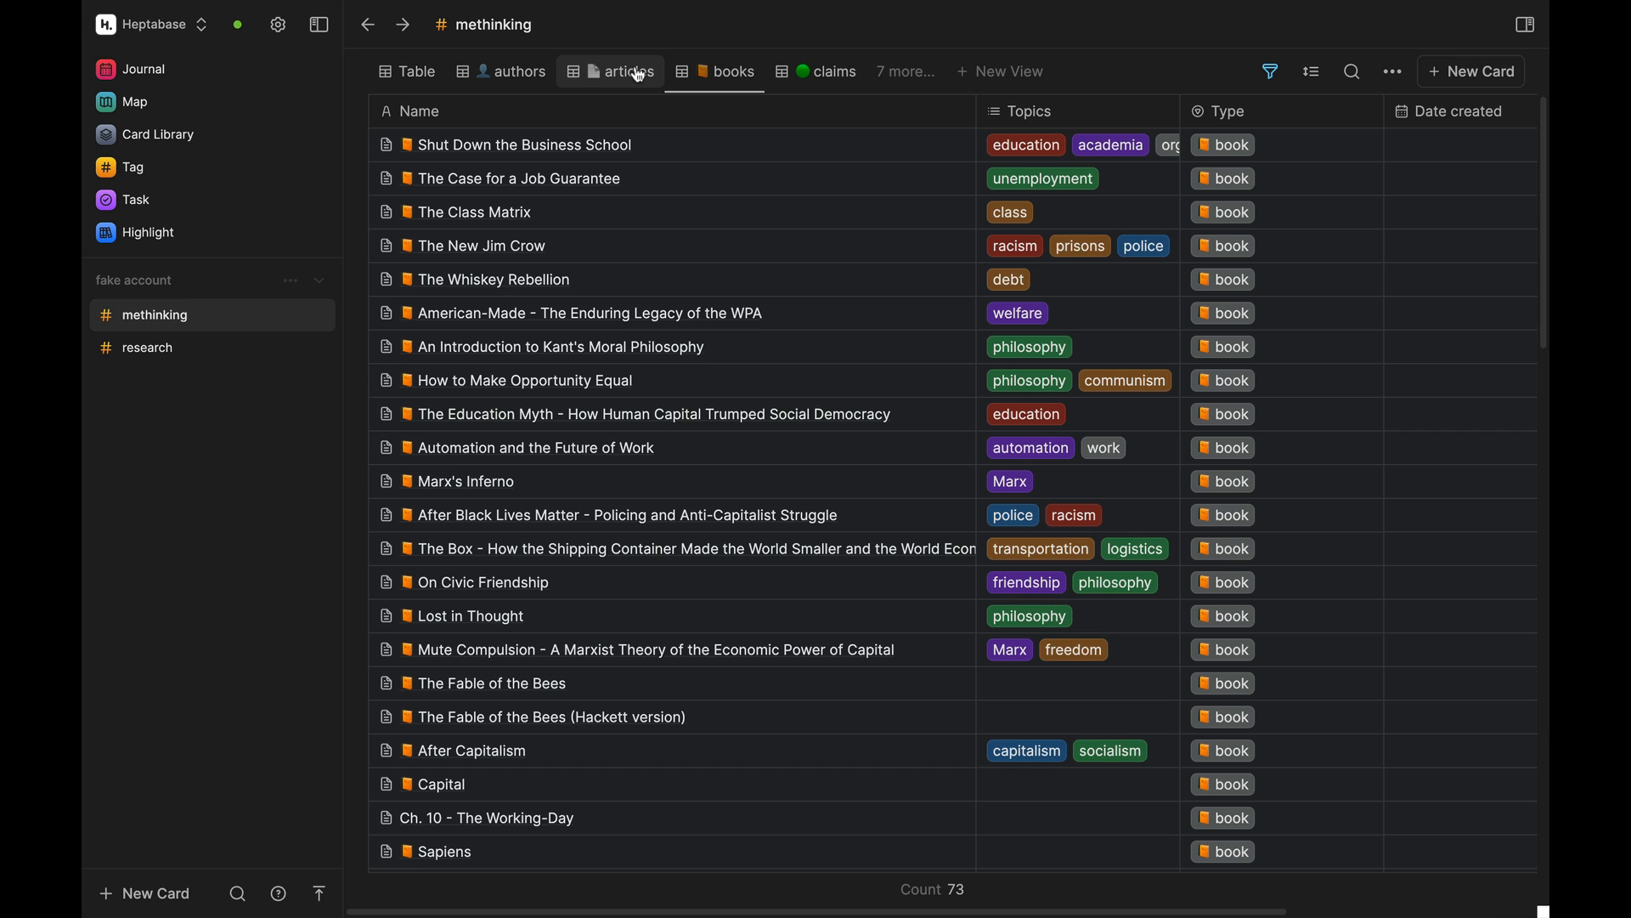
Step: Look through the articles and books views of the methinking tag database
{"action": "left_click", "coordinate": [641, 76]}
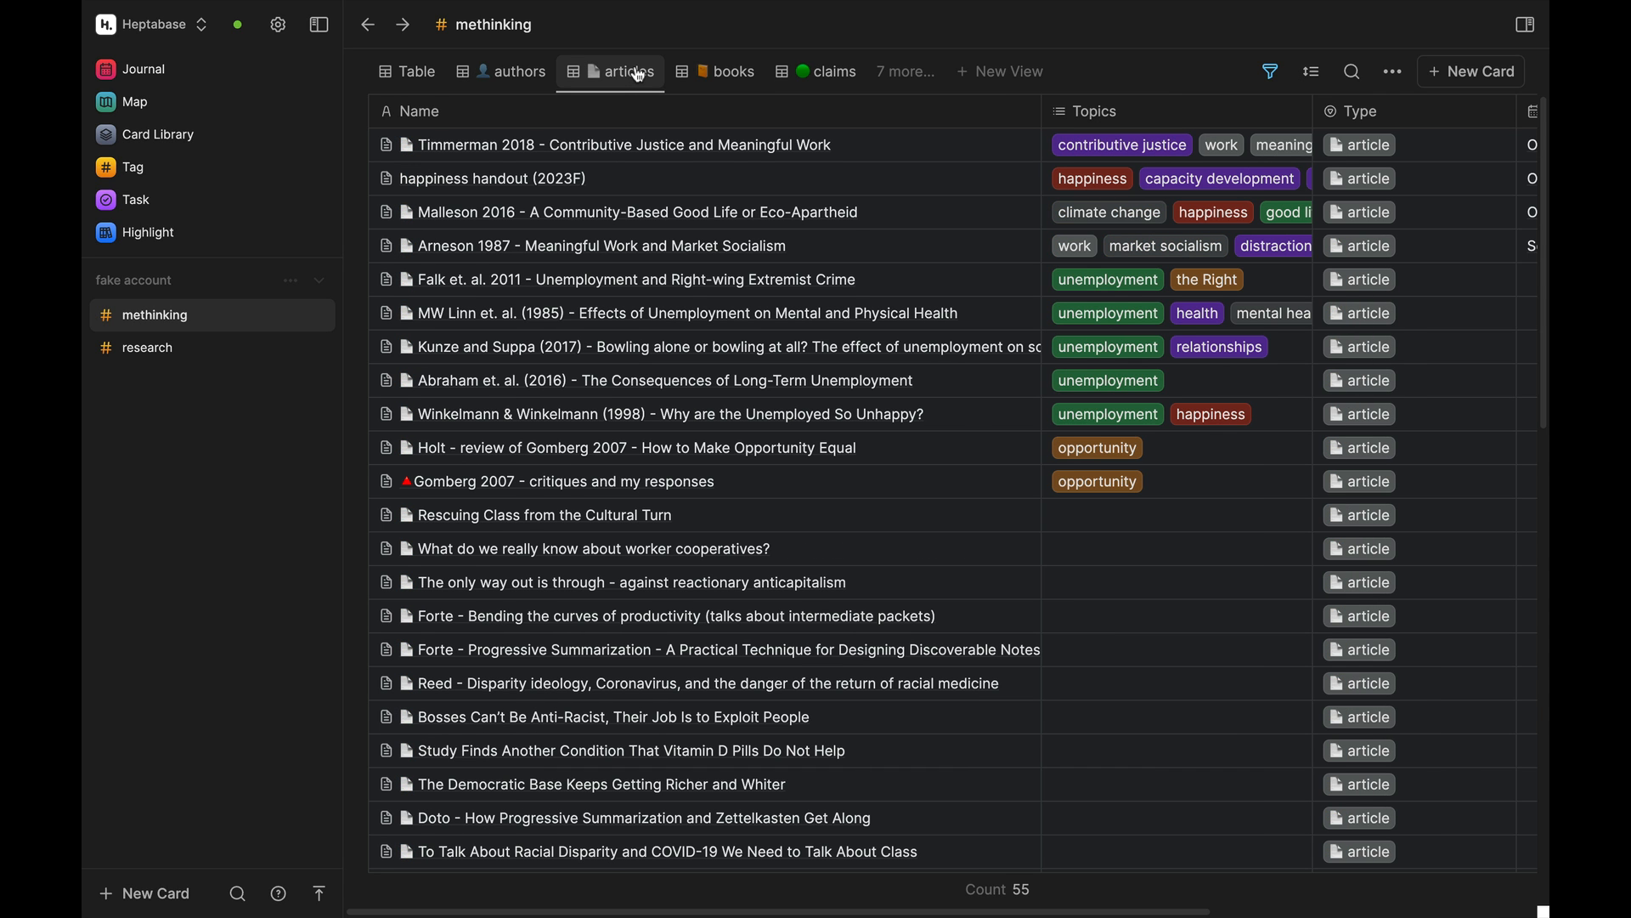
{"action": "left_click", "coordinate": [716, 77]}
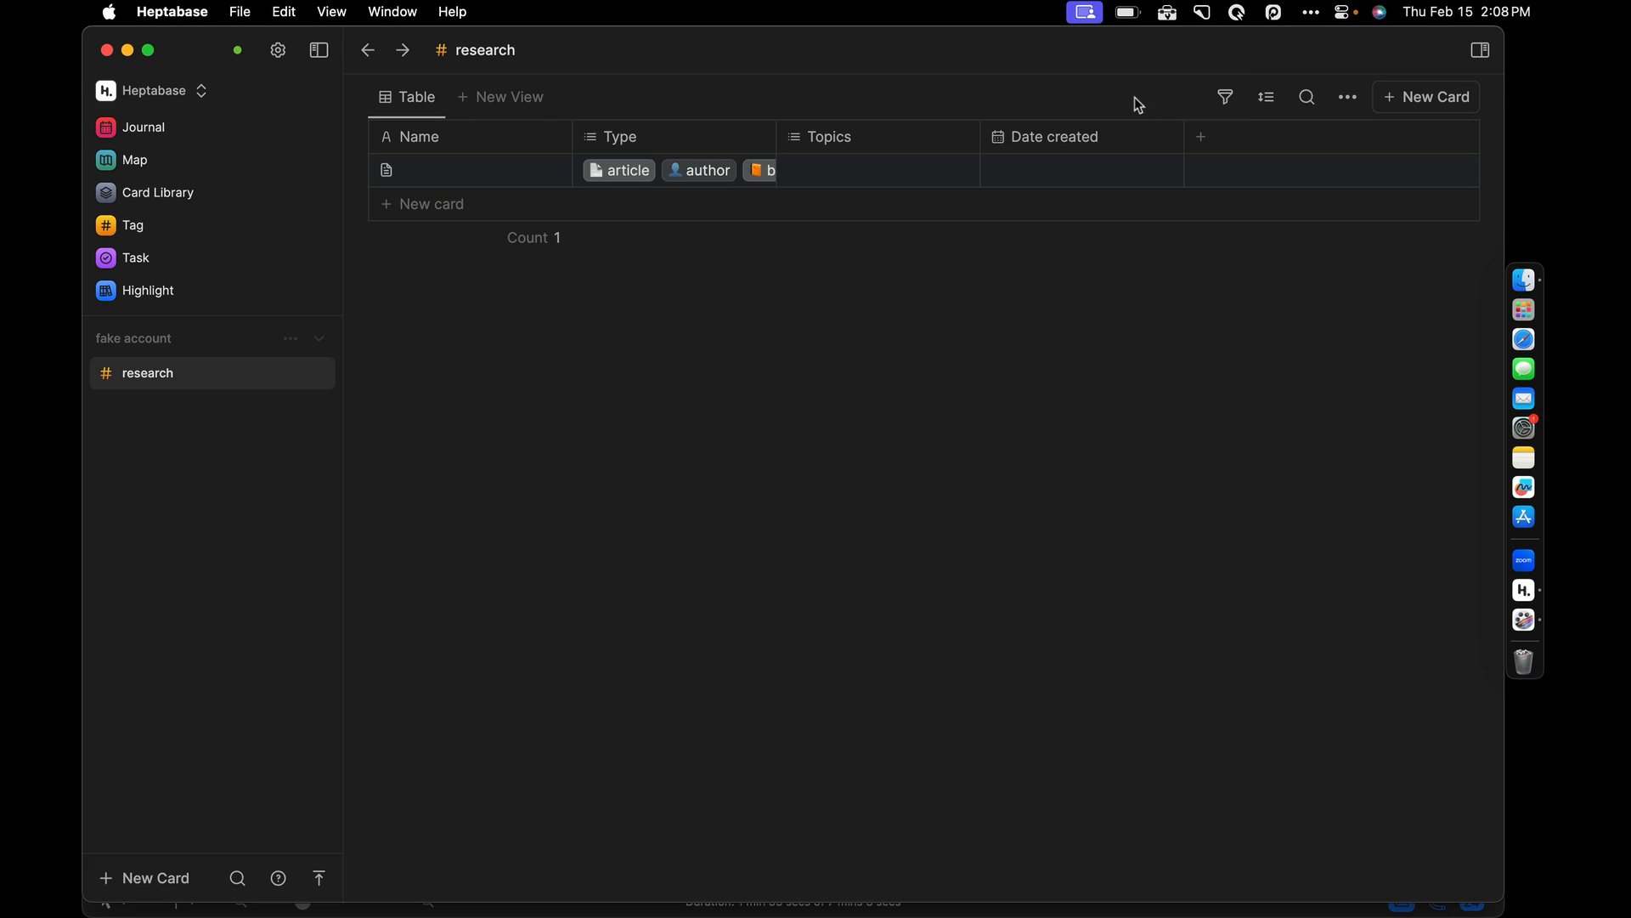
Step: Create a new table view for the research tag and name it "📄 articles"
{"action": "left_click", "coordinate": [491, 101]}
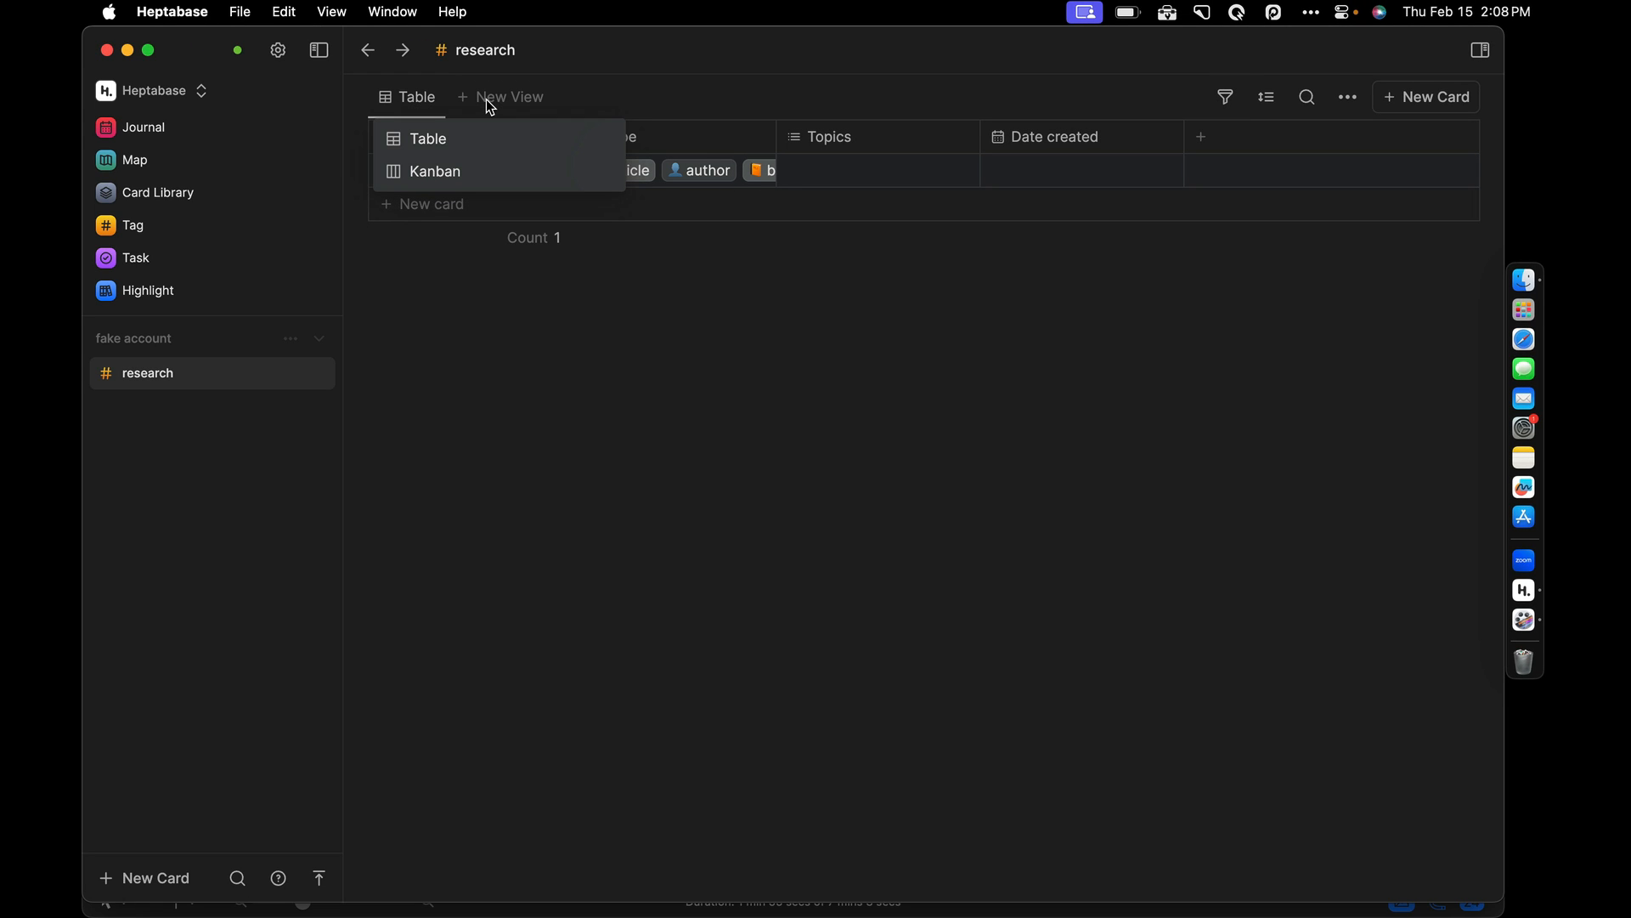
{"action": "left_click", "coordinate": [459, 136]}
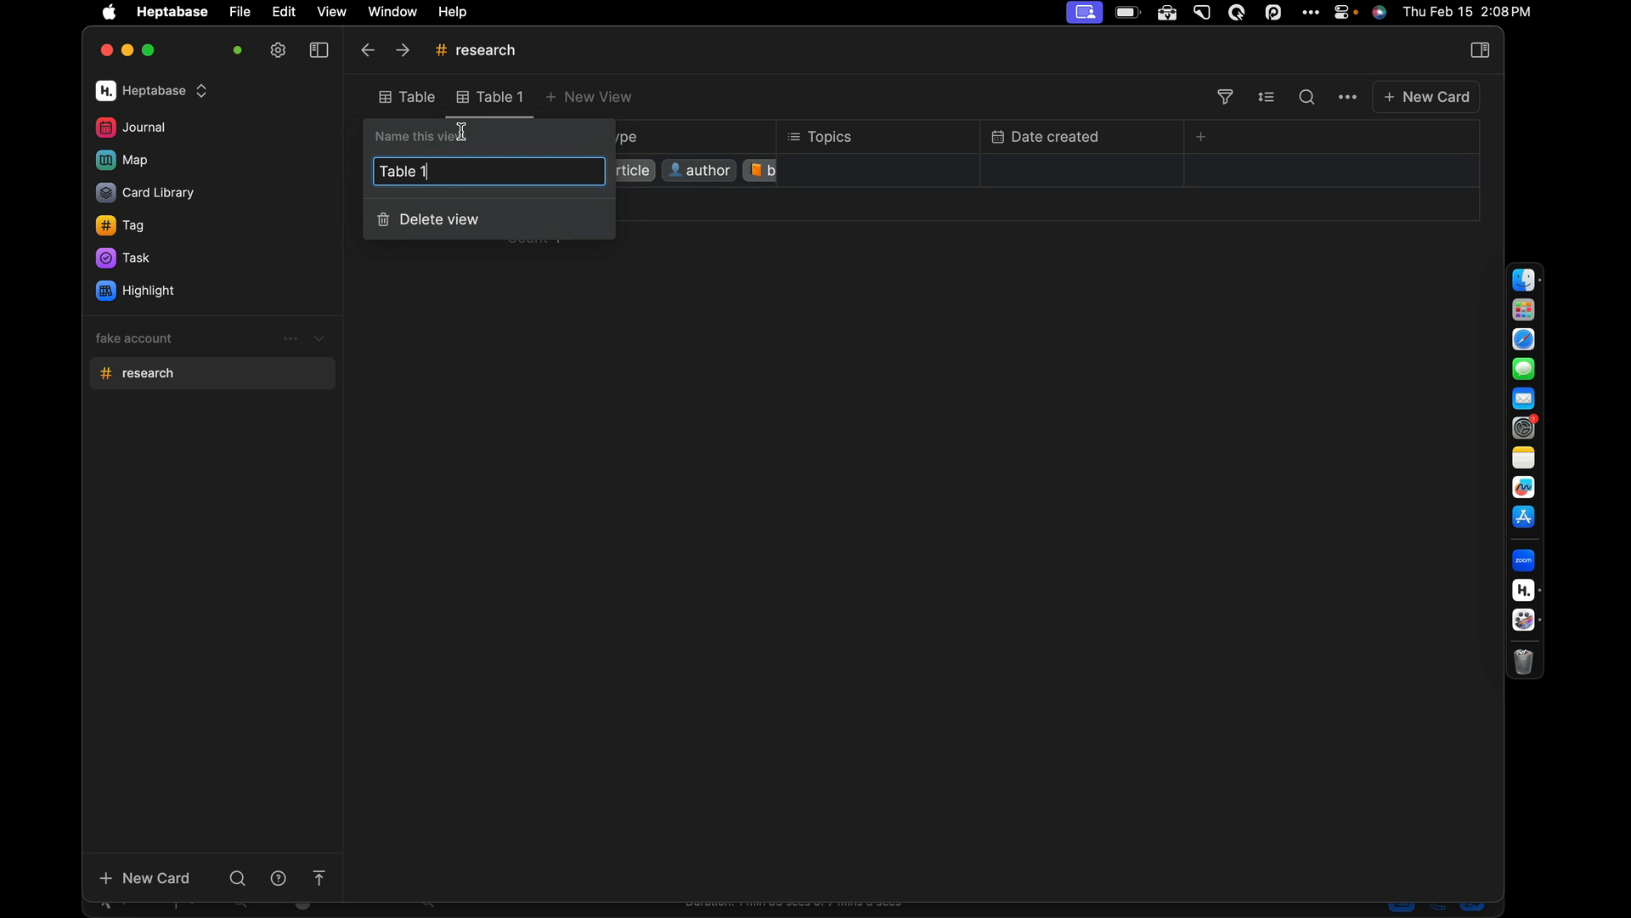
{"action": "key", "text": "BackSpace"}
{"action": "key", "text": "BackSpace"}
{"action": "key", "text": "BackSpace"}
{"action": "key", "text": "BackSpace"}
{"action": "key", "text": "BackSpace"}
{"action": "key", "text": "BackSpace"}
{"action": "key", "text": "BackSpace"}
{"action": "type", "text": "articles"}
{"action": "key", "text": "Return"}
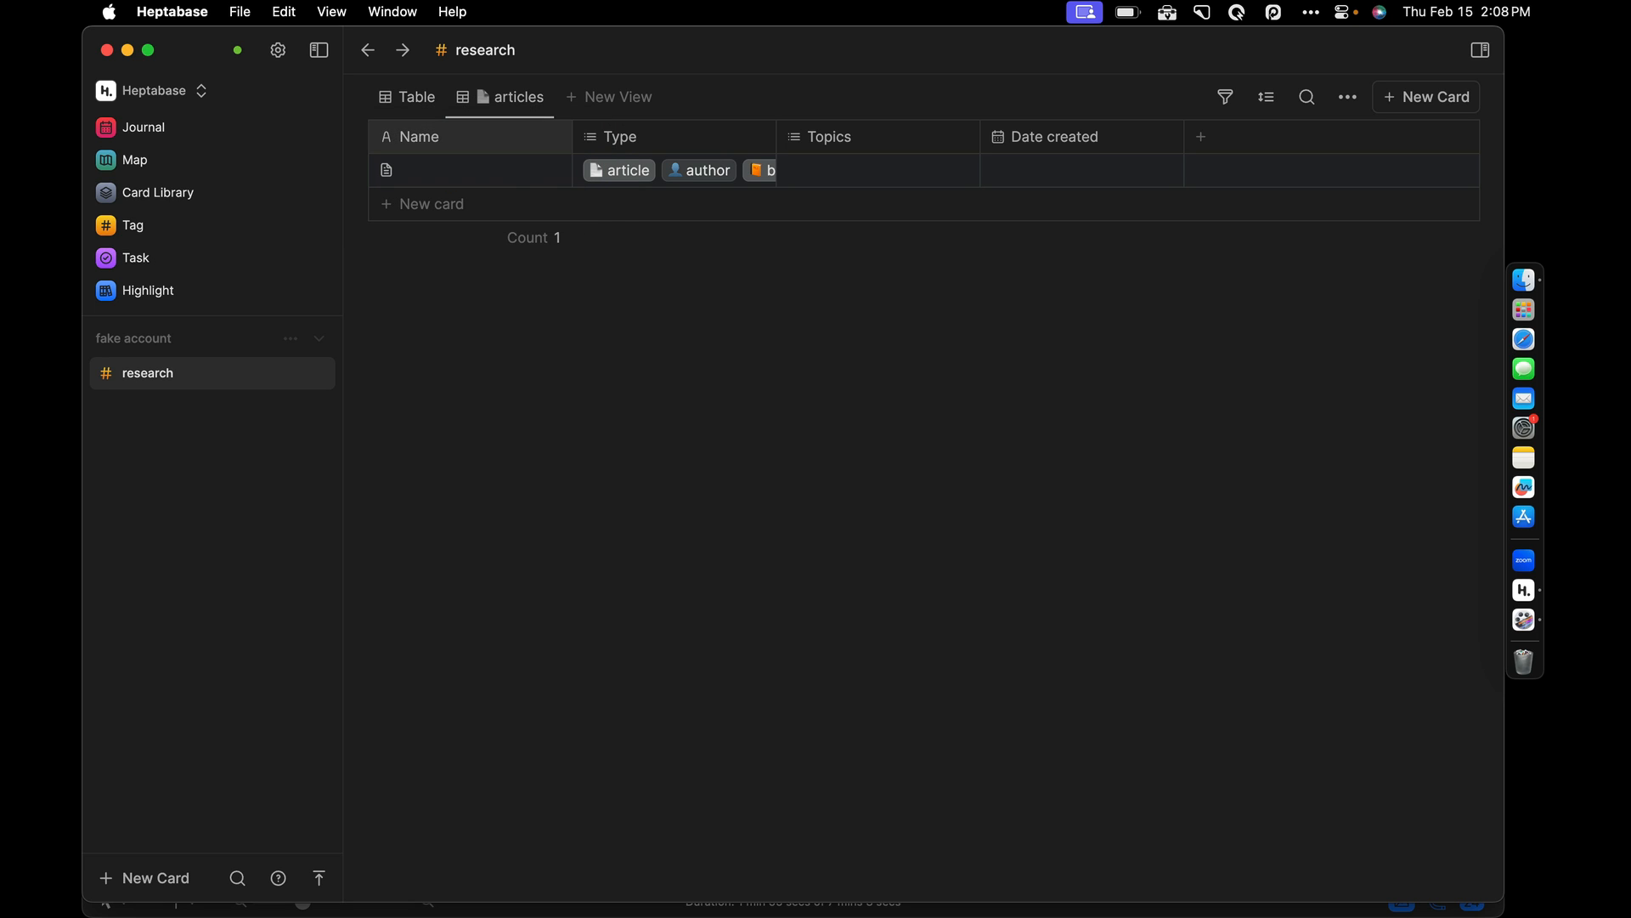
Step: Filter the articles view to cards whose Type contains "📄 article", keeping the match mode at All
{"action": "left_click", "coordinate": [1224, 101]}
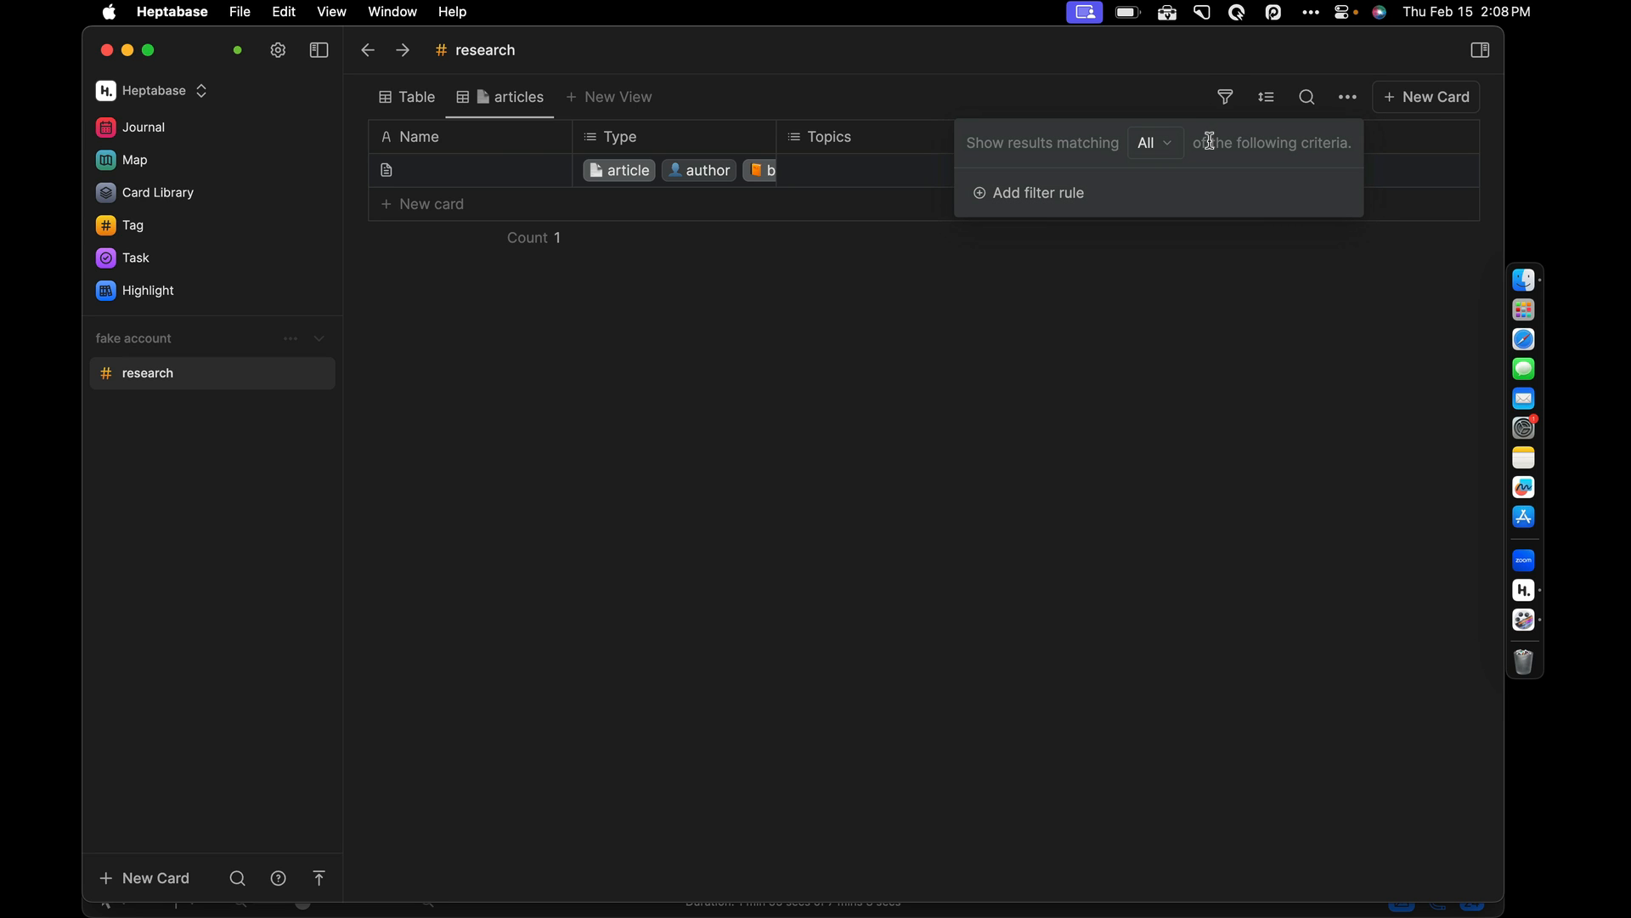
{"action": "left_click", "coordinate": [1170, 158]}
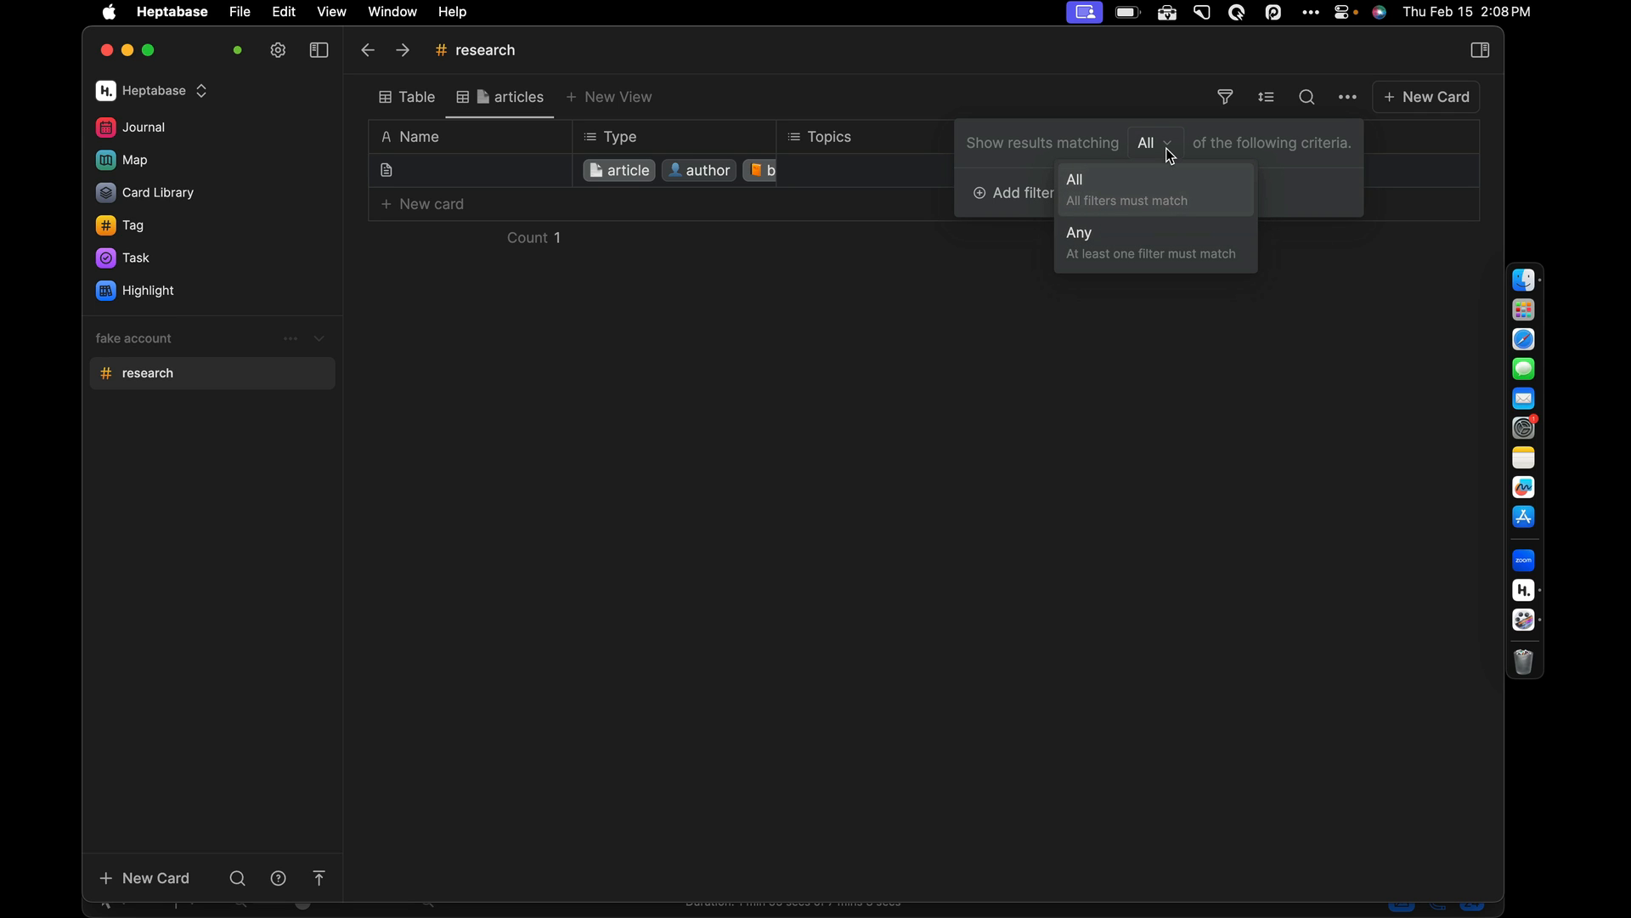
{"action": "left_click", "coordinate": [1170, 156]}
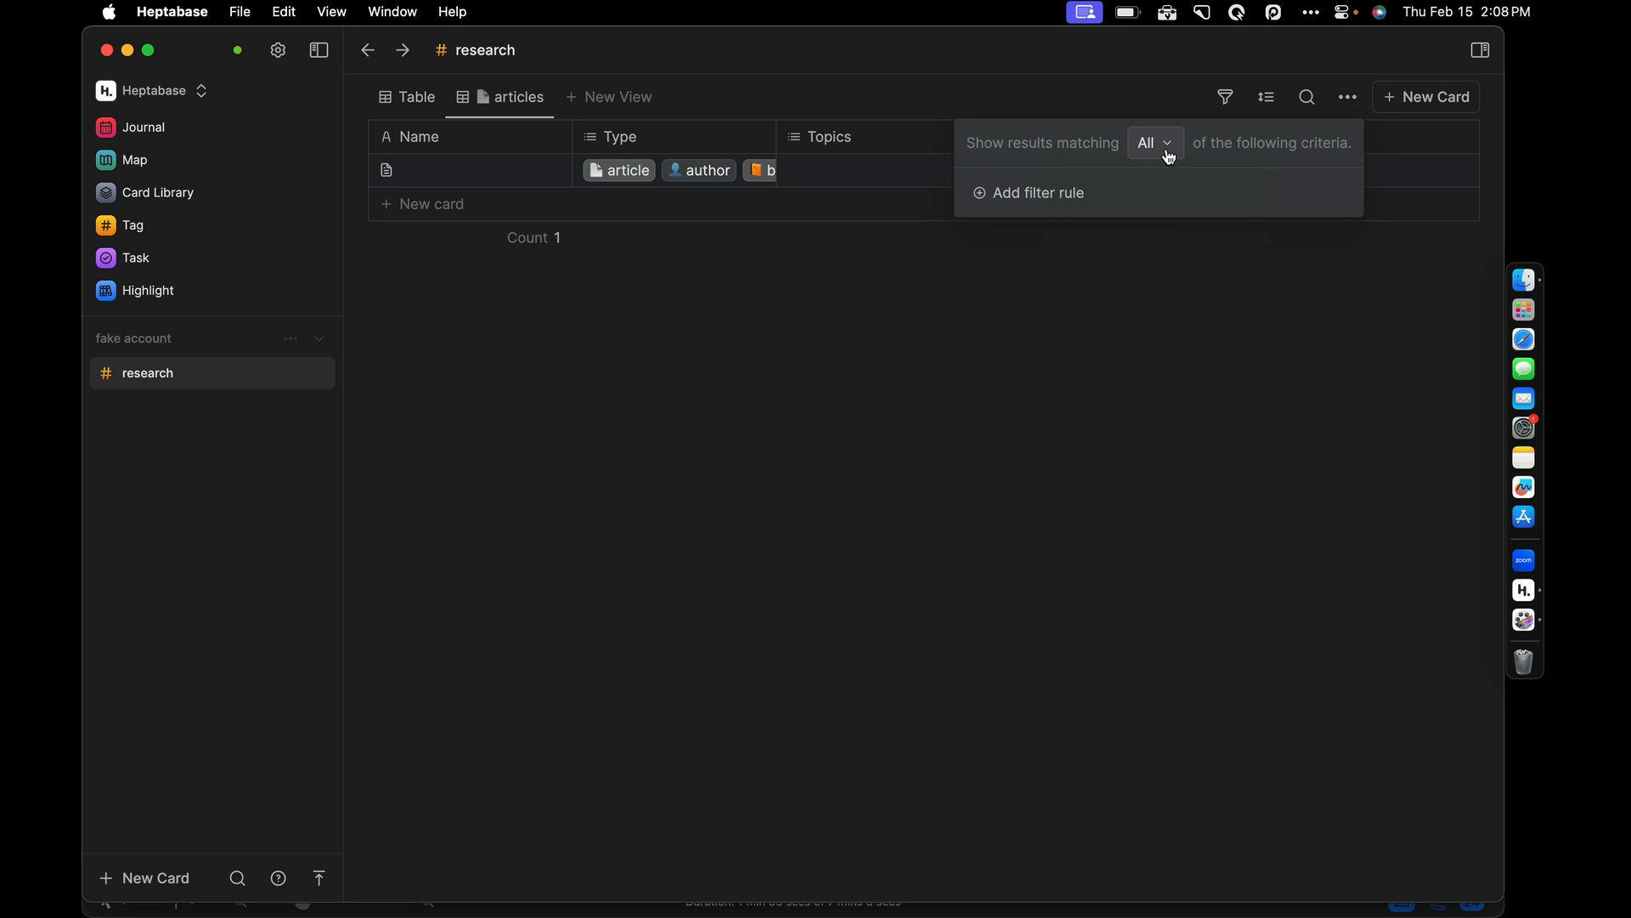
{"action": "left_click", "coordinate": [985, 198]}
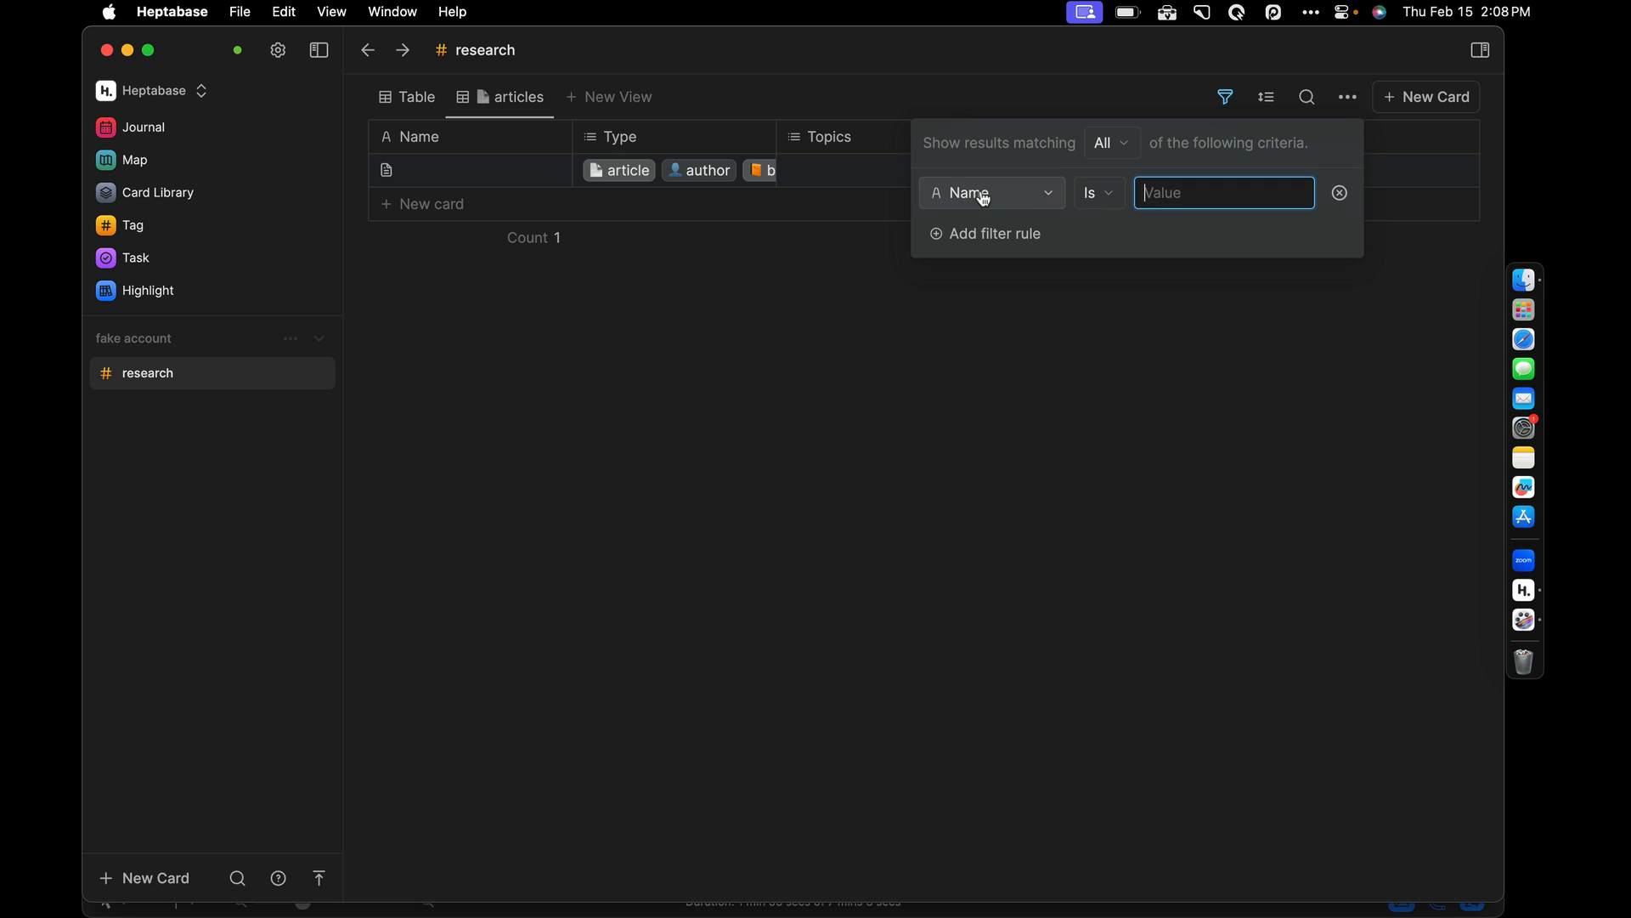
{"action": "left_click", "coordinate": [1050, 197]}
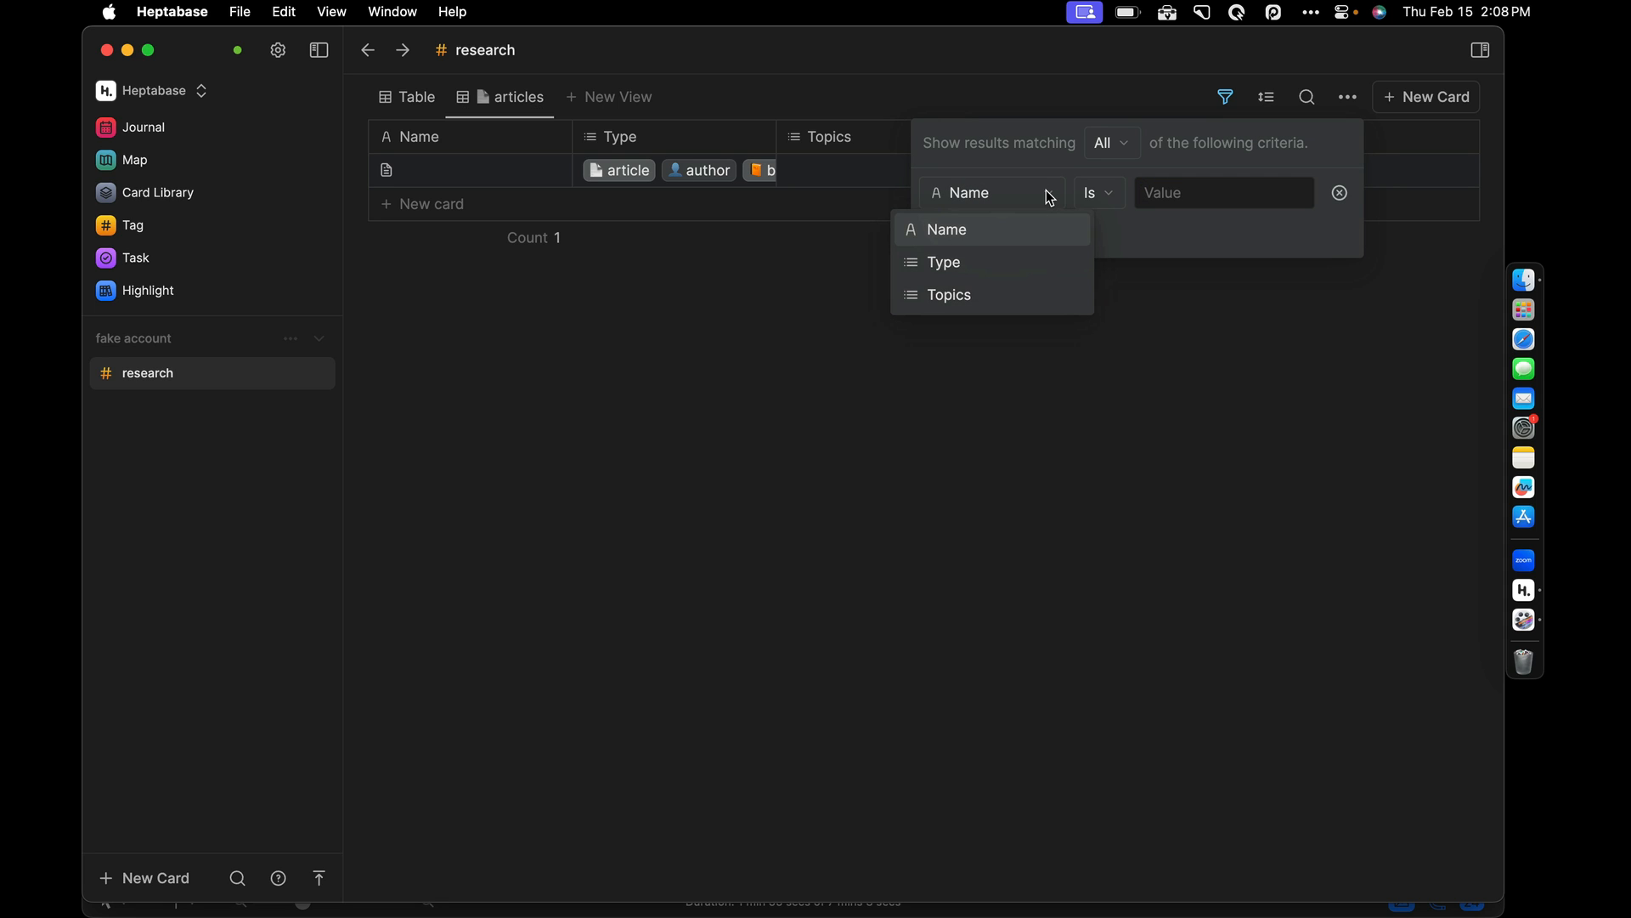
{"action": "left_click", "coordinate": [983, 265]}
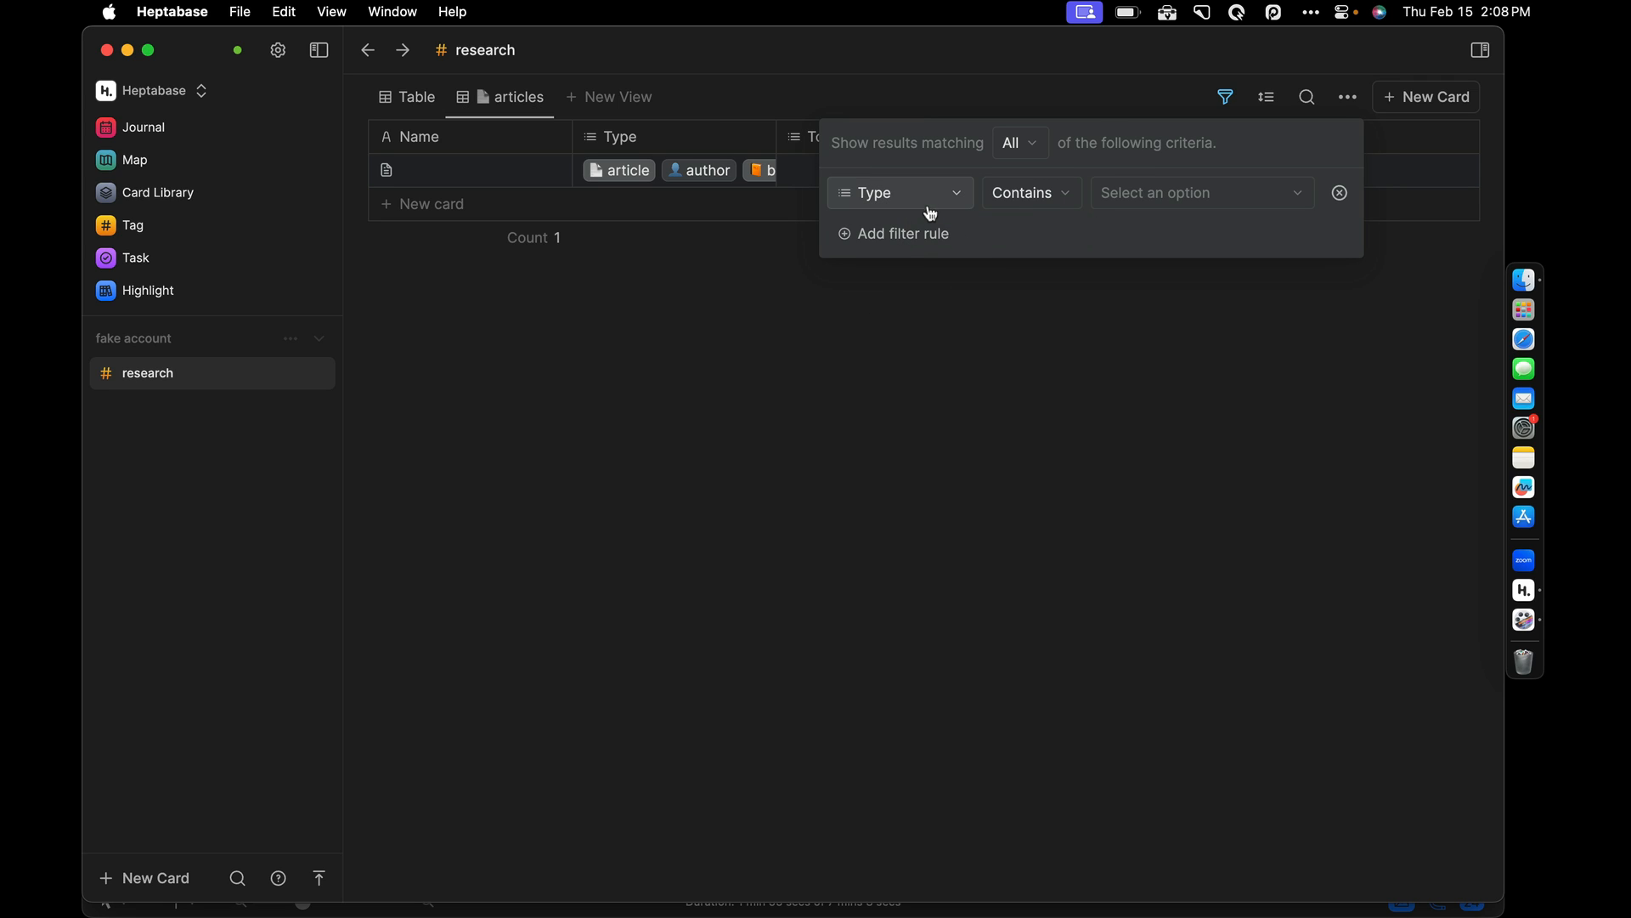
{"action": "left_click", "coordinate": [1066, 197]}
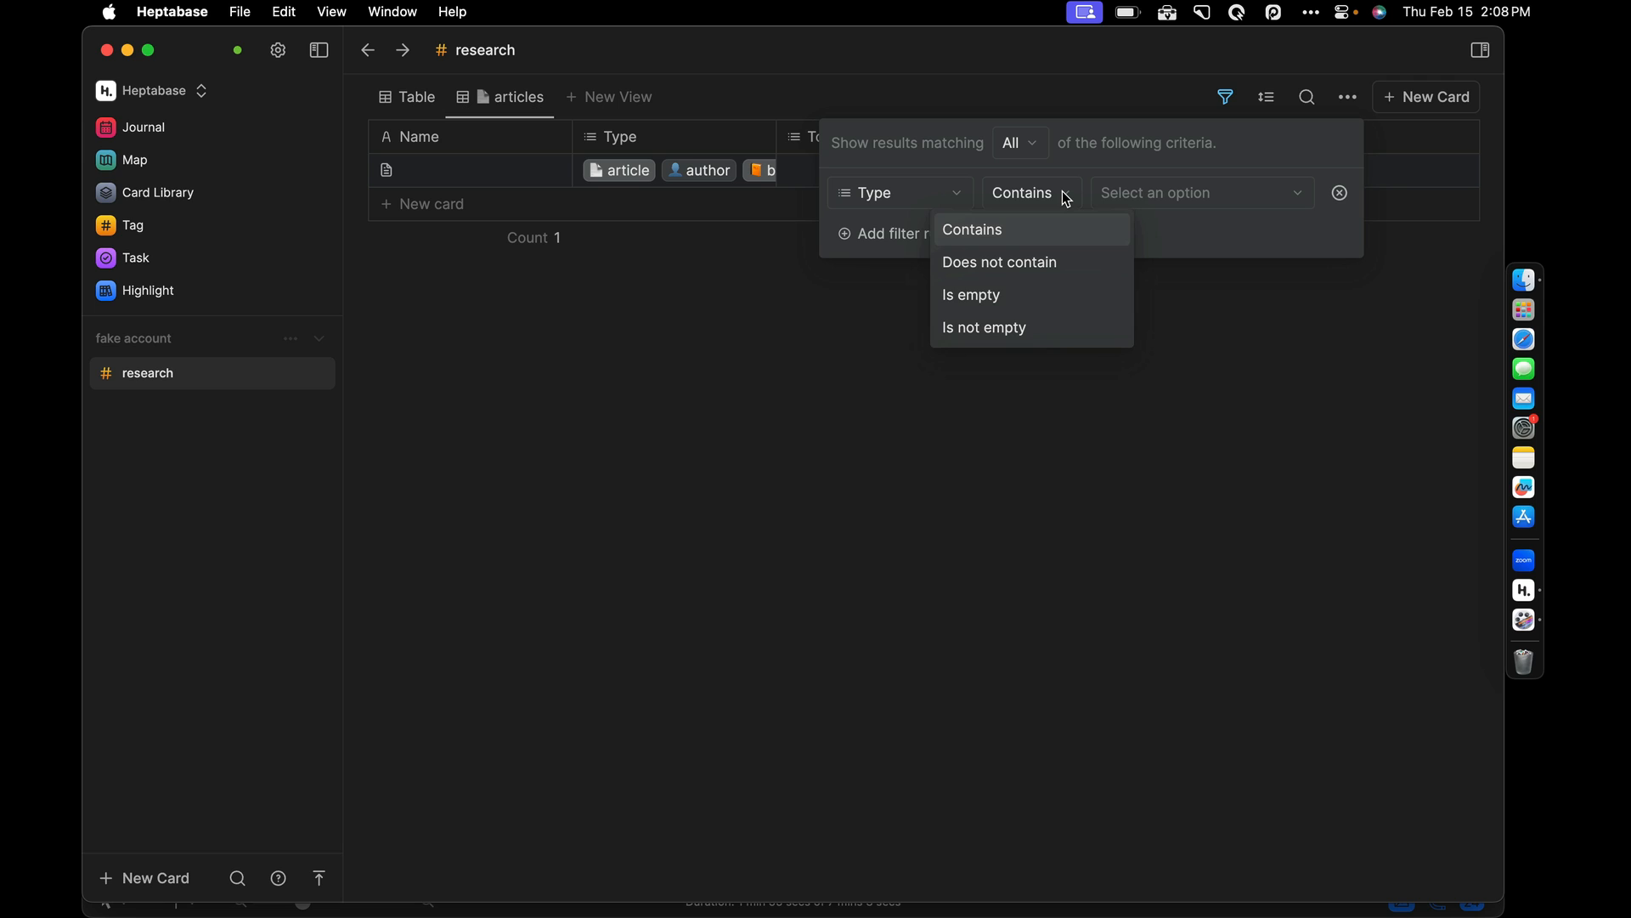
{"action": "left_click", "coordinate": [1034, 195]}
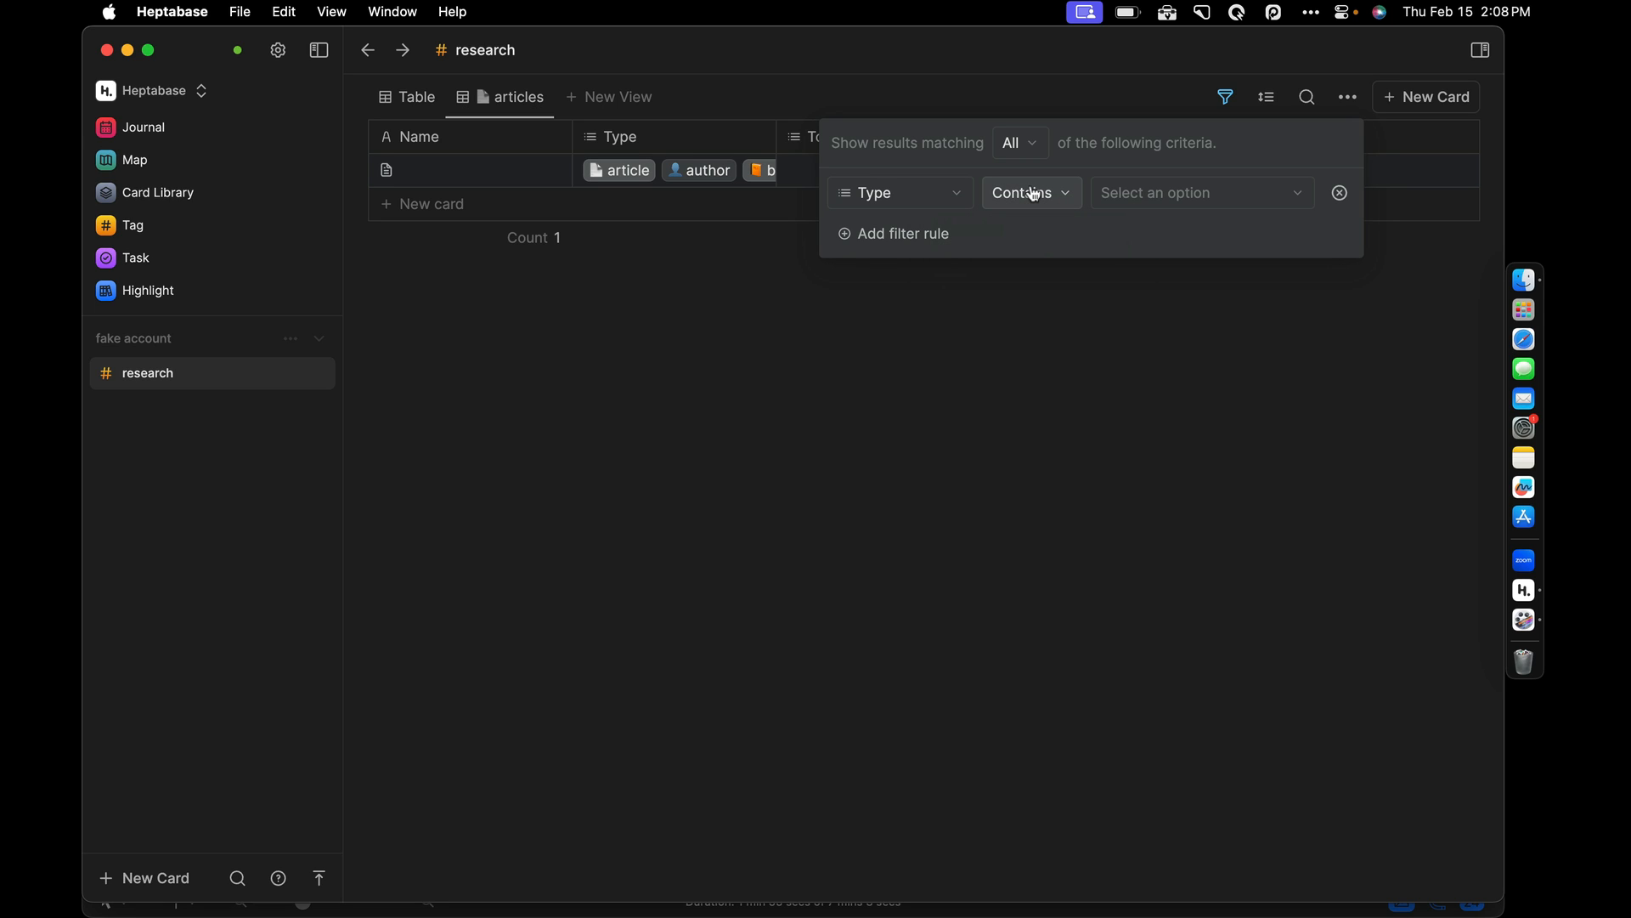
{"action": "left_click", "coordinate": [1140, 197]}
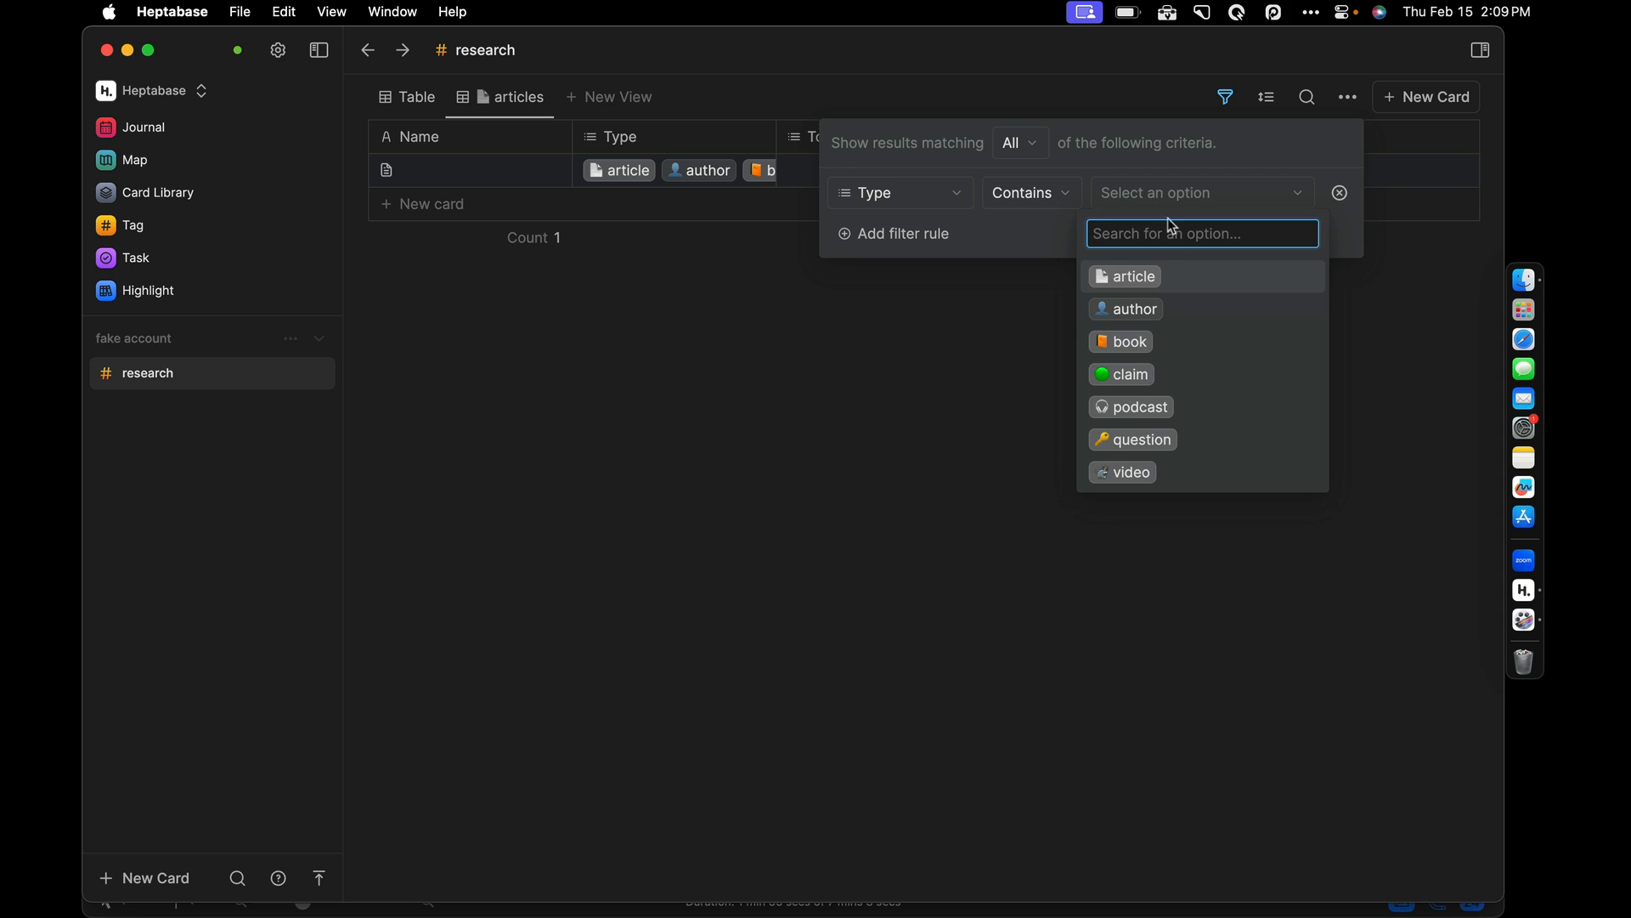
{"action": "left_click", "coordinate": [1146, 278]}
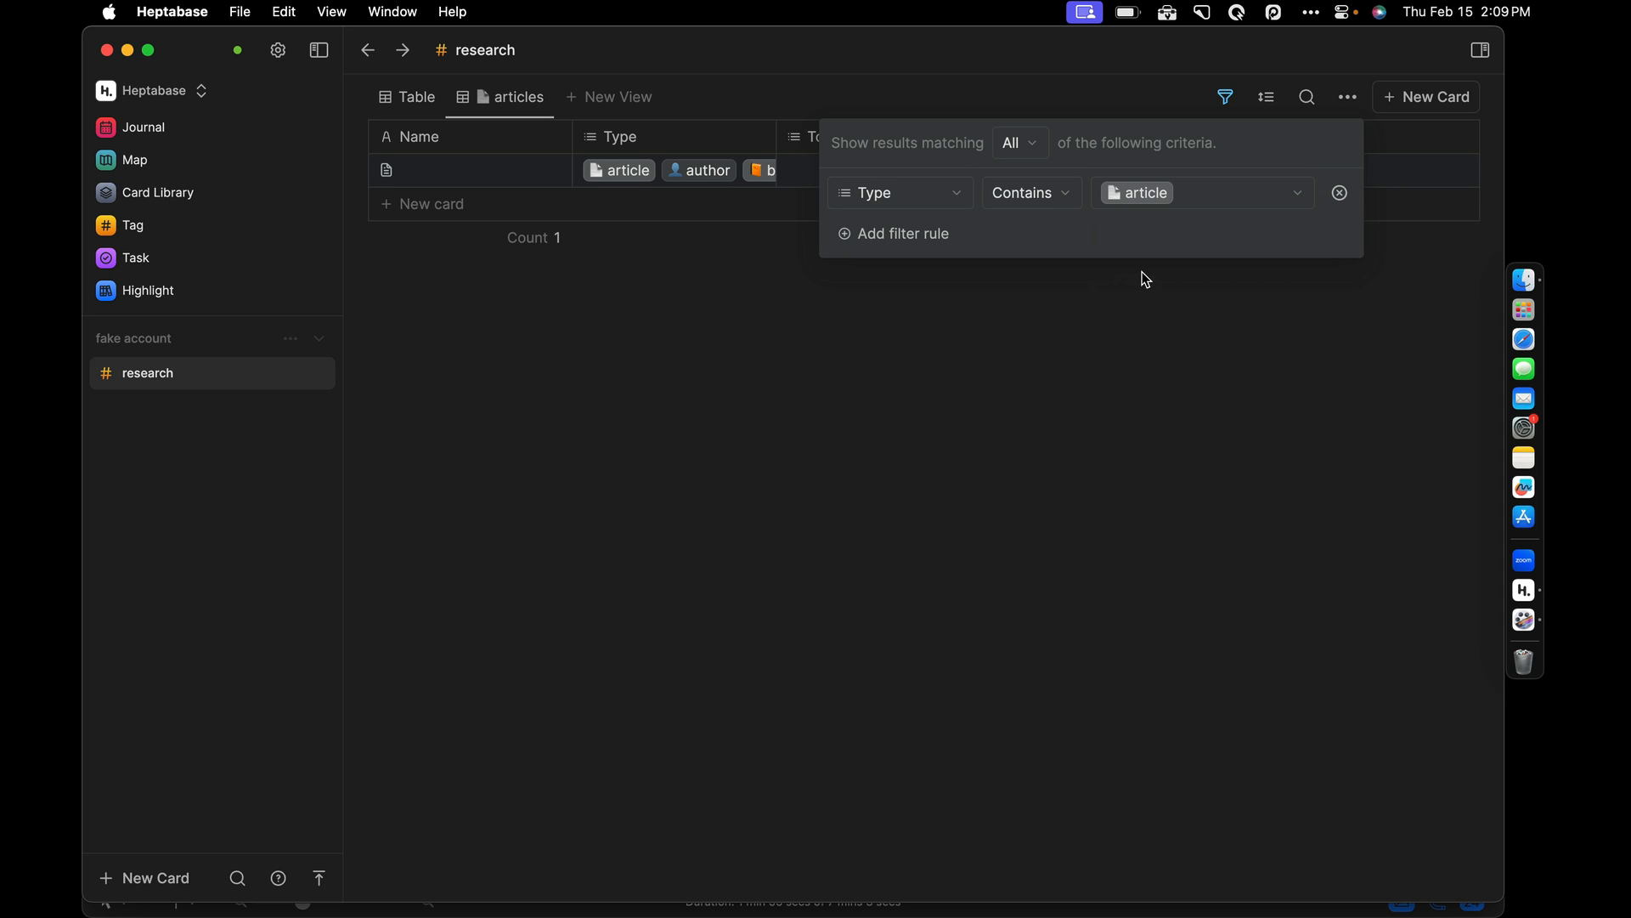
{"action": "left_click", "coordinate": [1140, 314]}
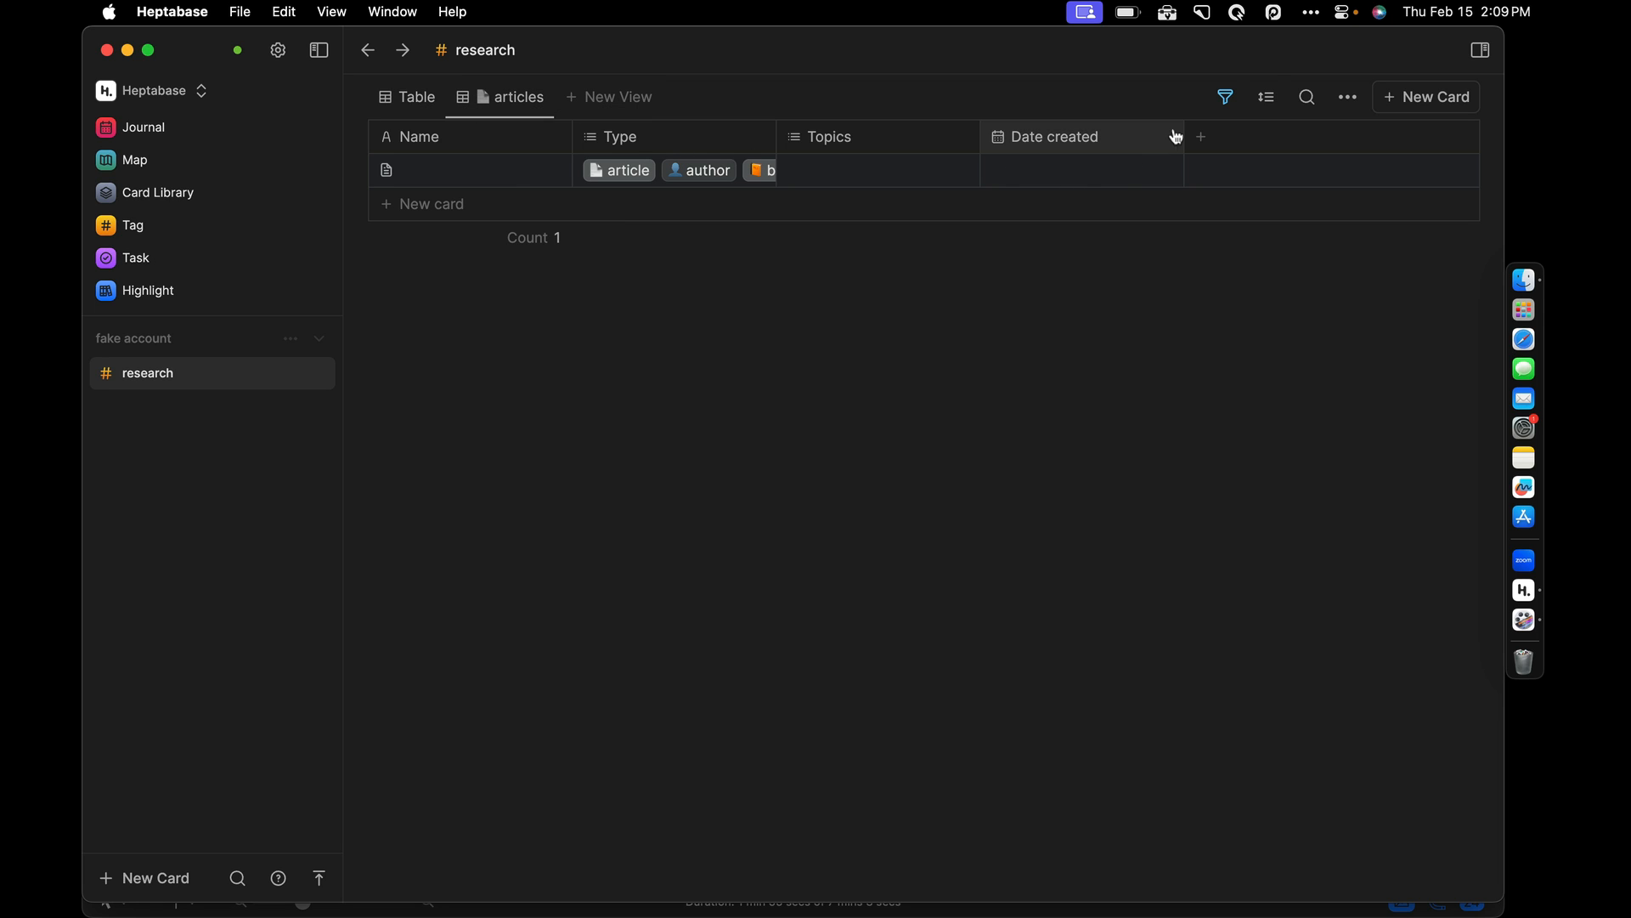
Step: Sort the articles view by Name in Ascending order
{"action": "left_click", "coordinate": [1270, 100]}
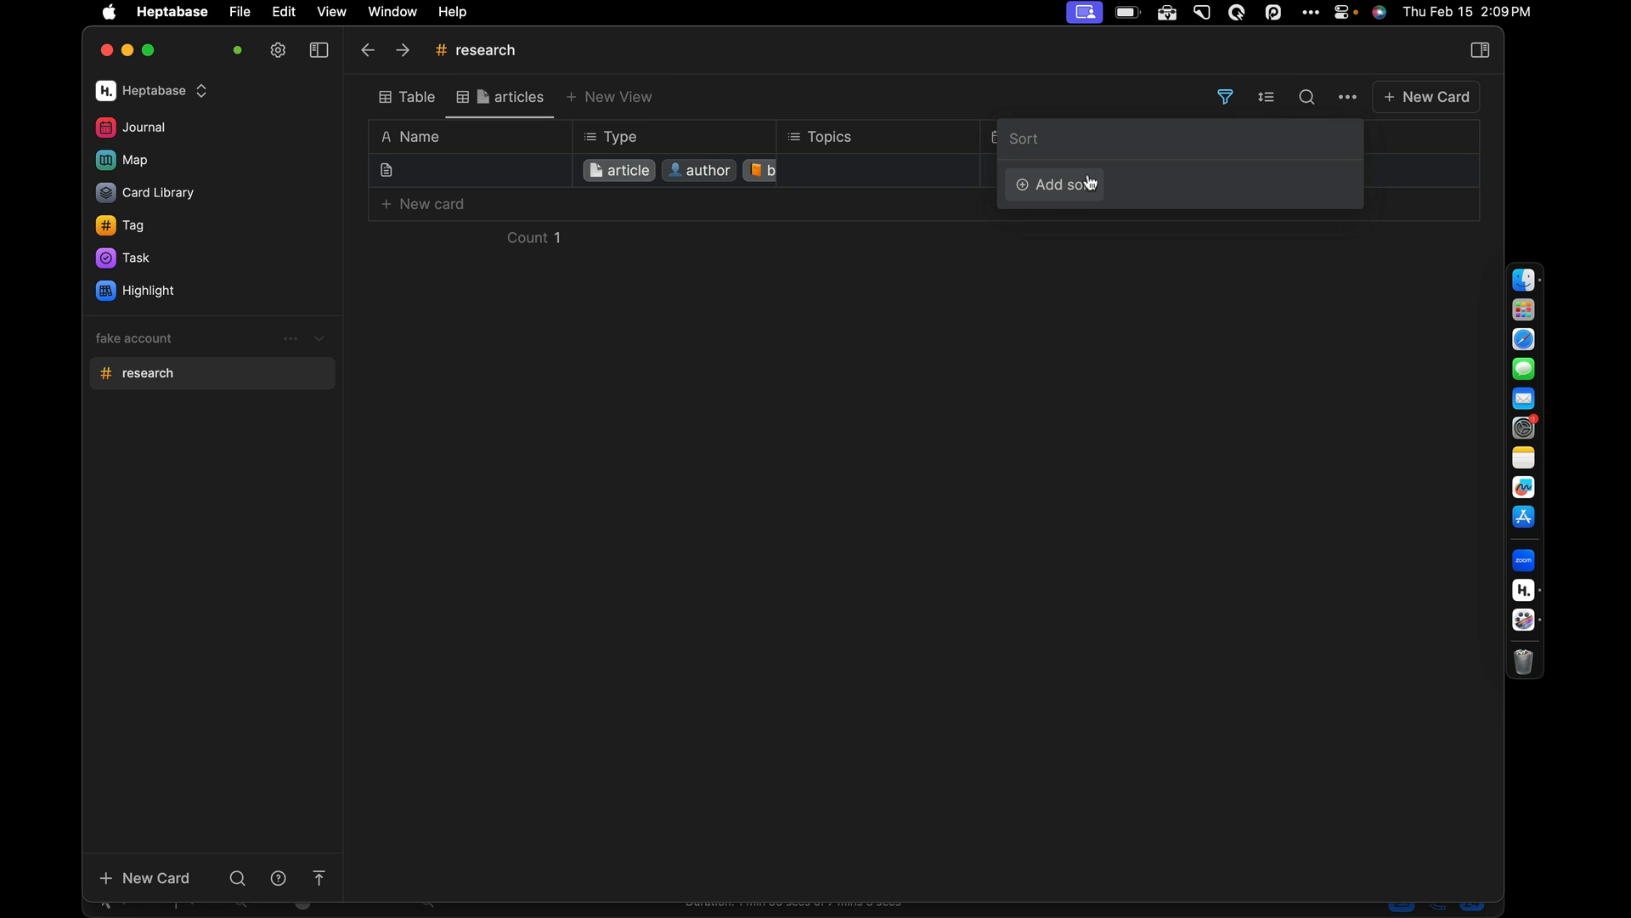
{"action": "left_click", "coordinate": [1057, 186]}
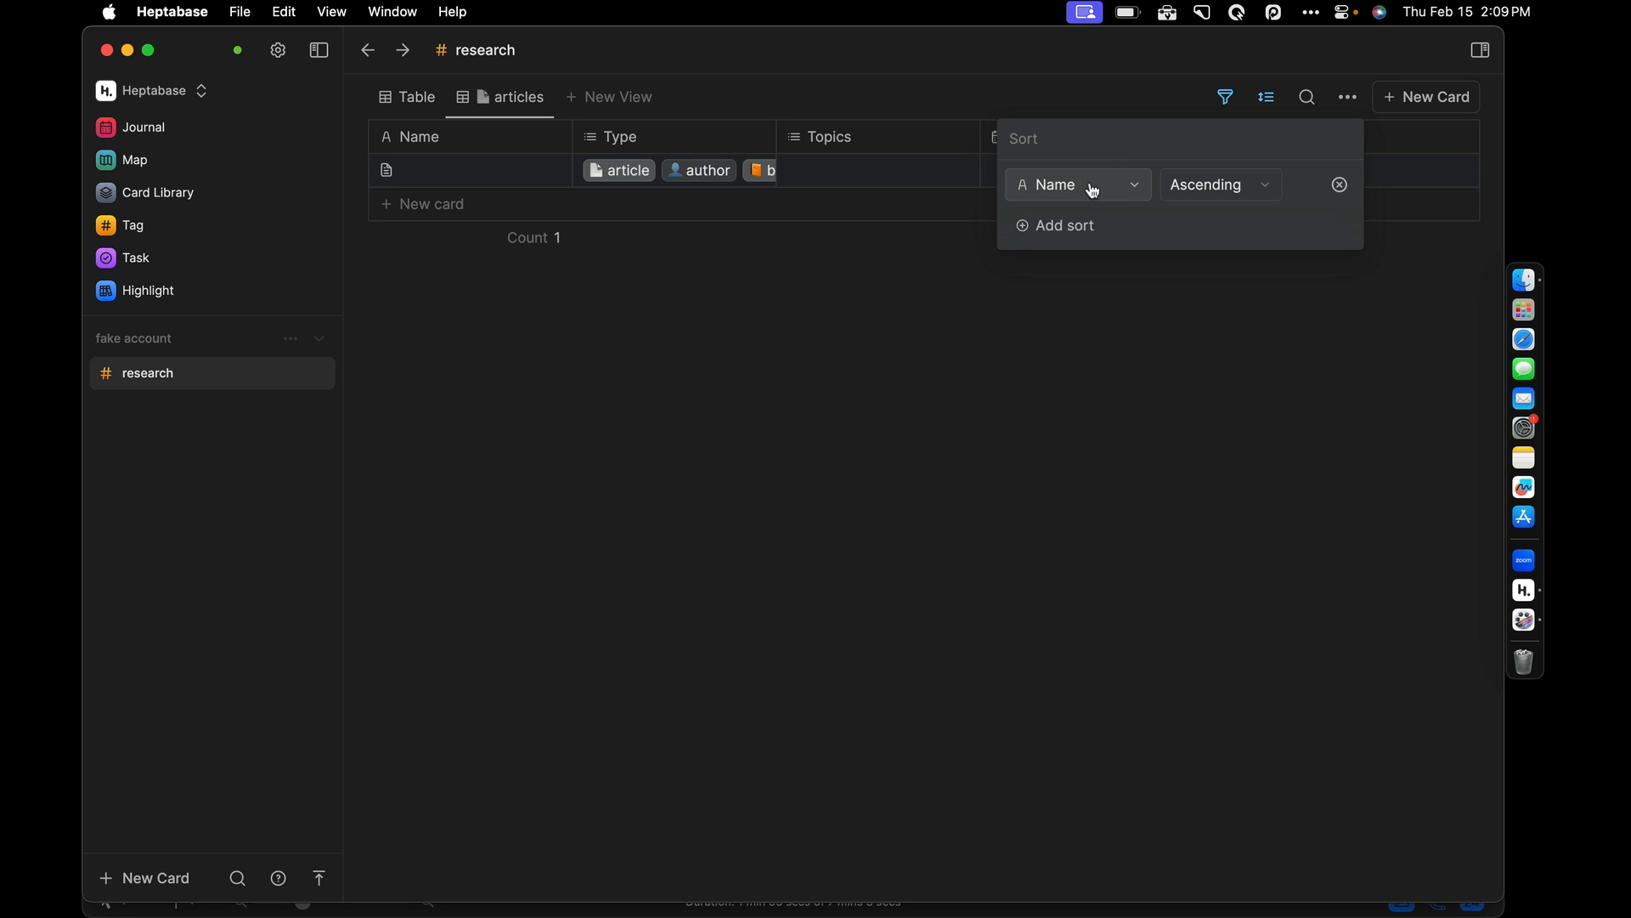
{"action": "left_click", "coordinate": [1211, 187]}
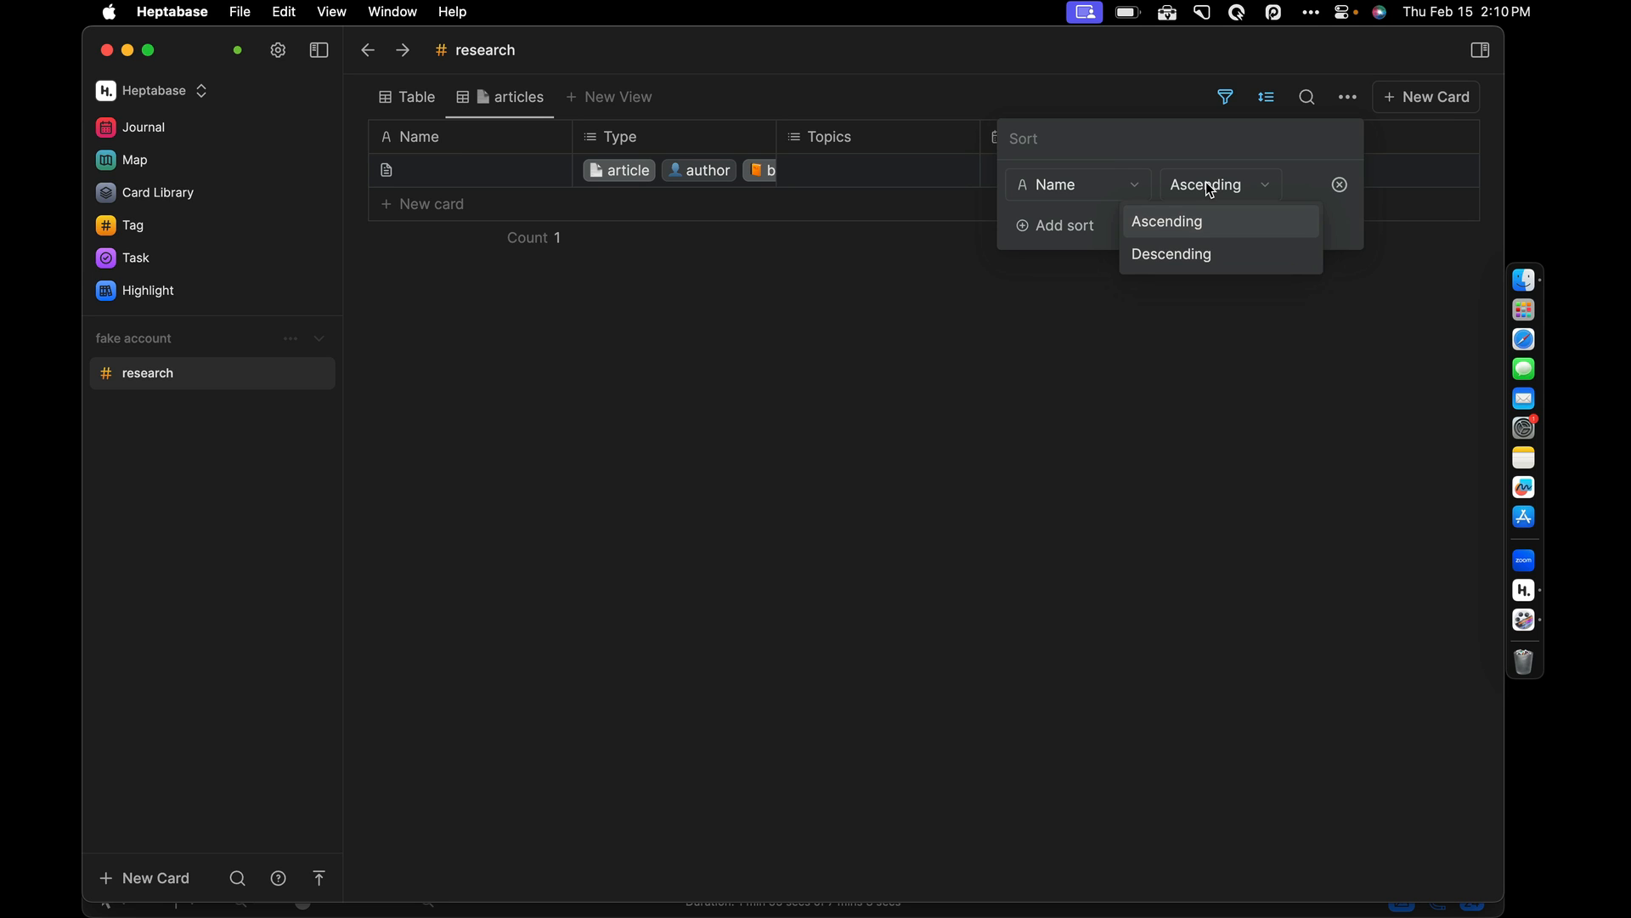
{"action": "left_click", "coordinate": [1189, 310]}
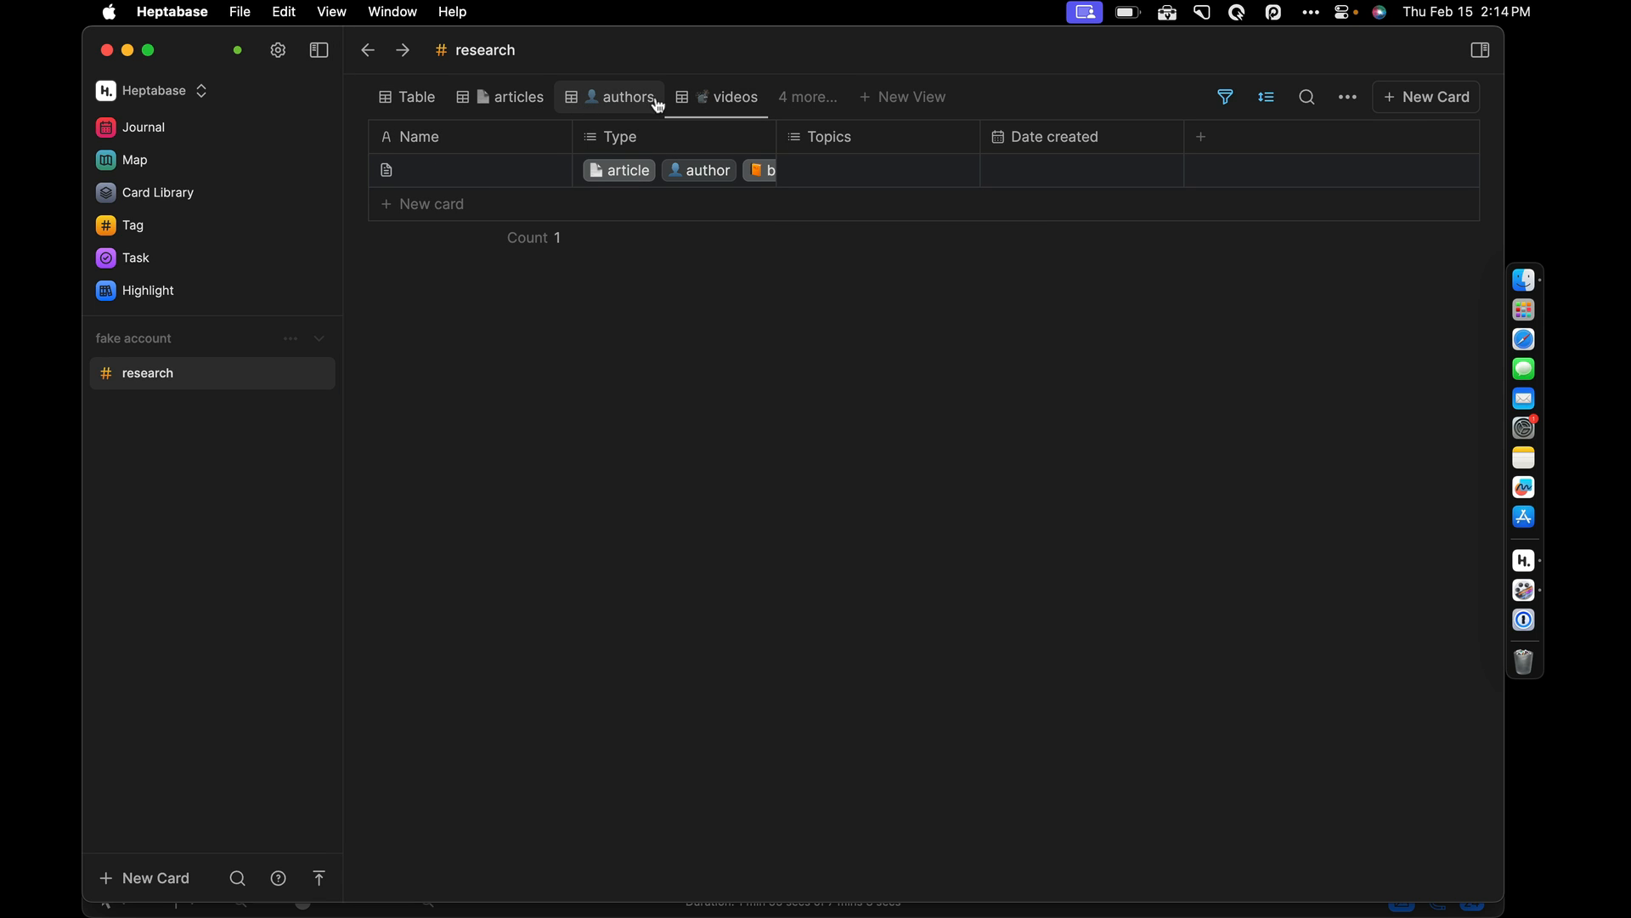
Step: Hide the sidebar and make the window full screen, and check which research views are still collapsed out of sight
{"action": "left_click", "coordinate": [321, 53]}
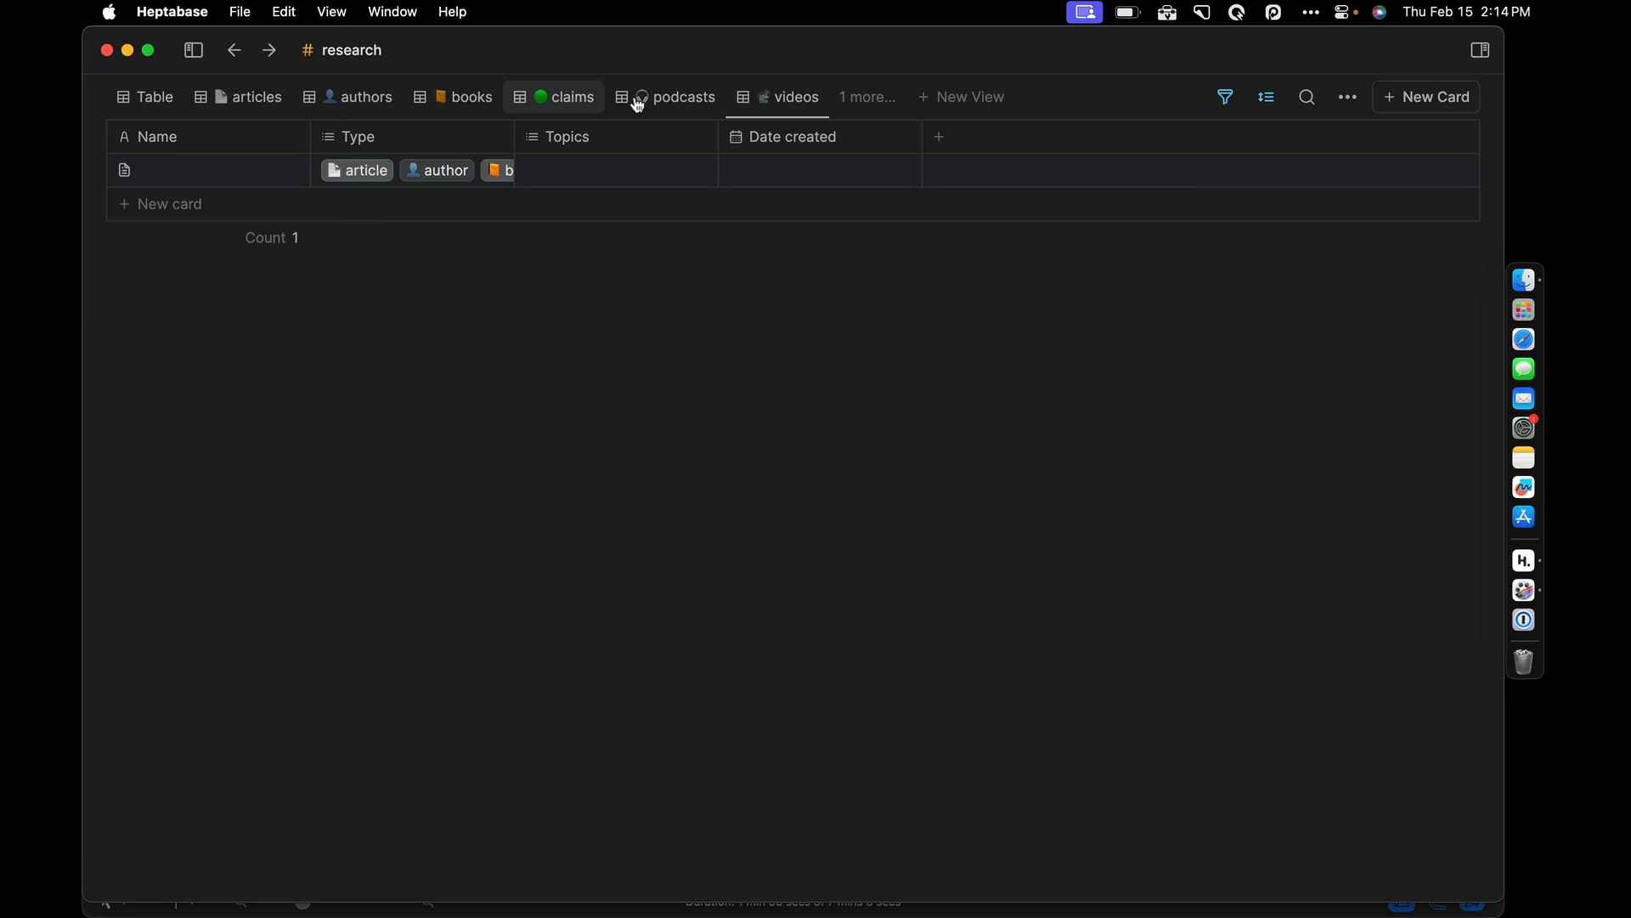
{"action": "left_click", "coordinate": [150, 52]}
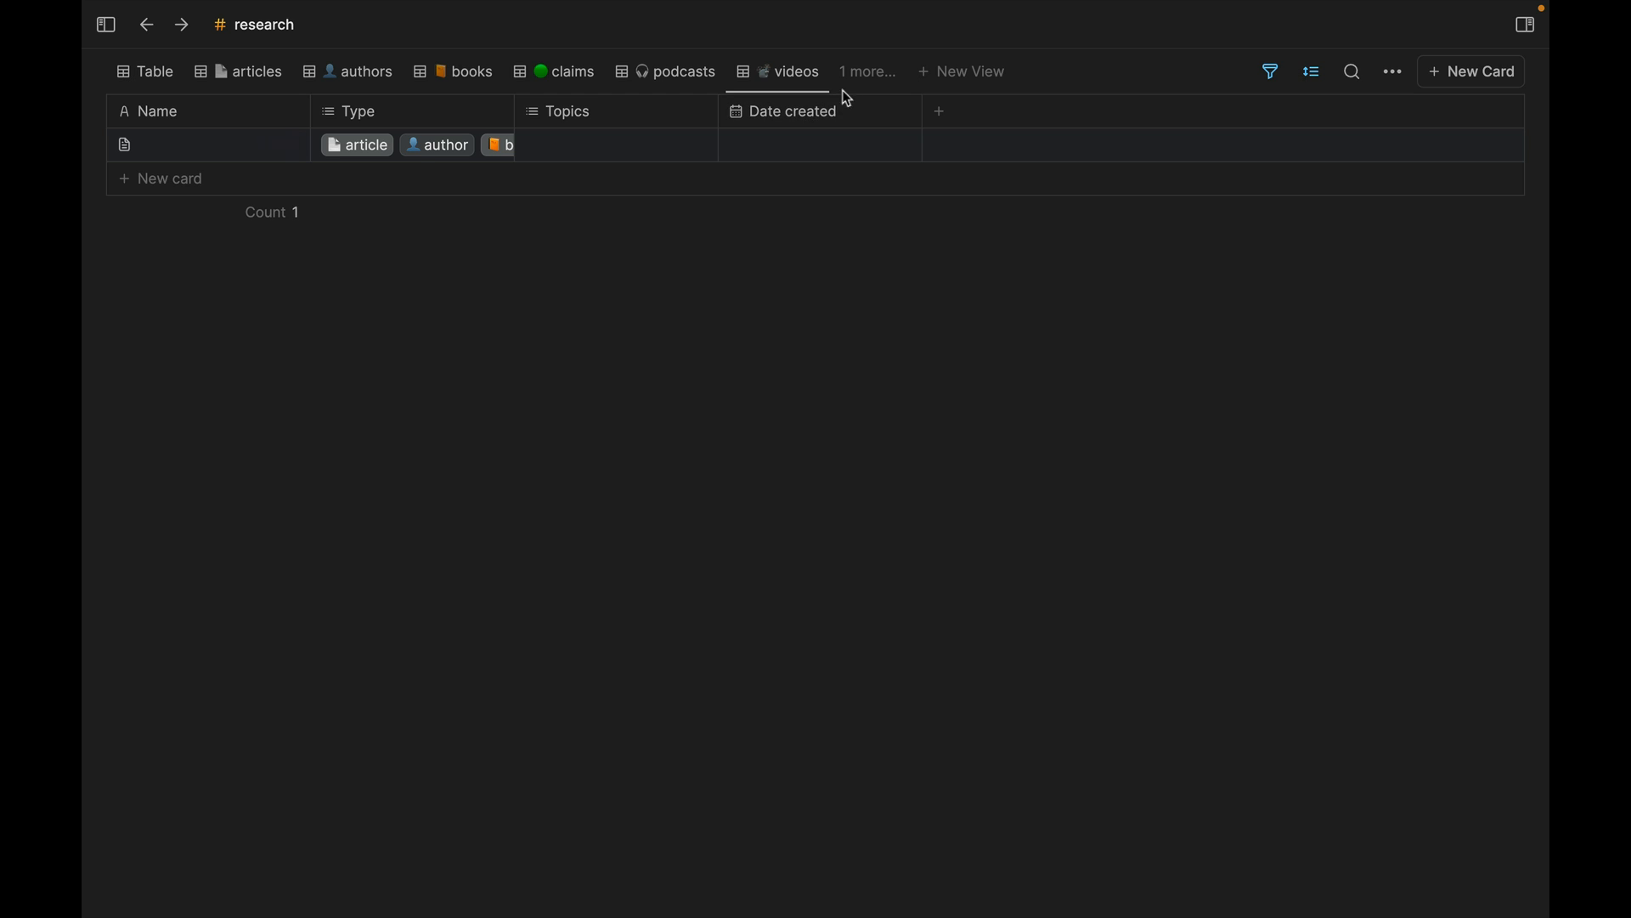
{"action": "left_click", "coordinate": [883, 71]}
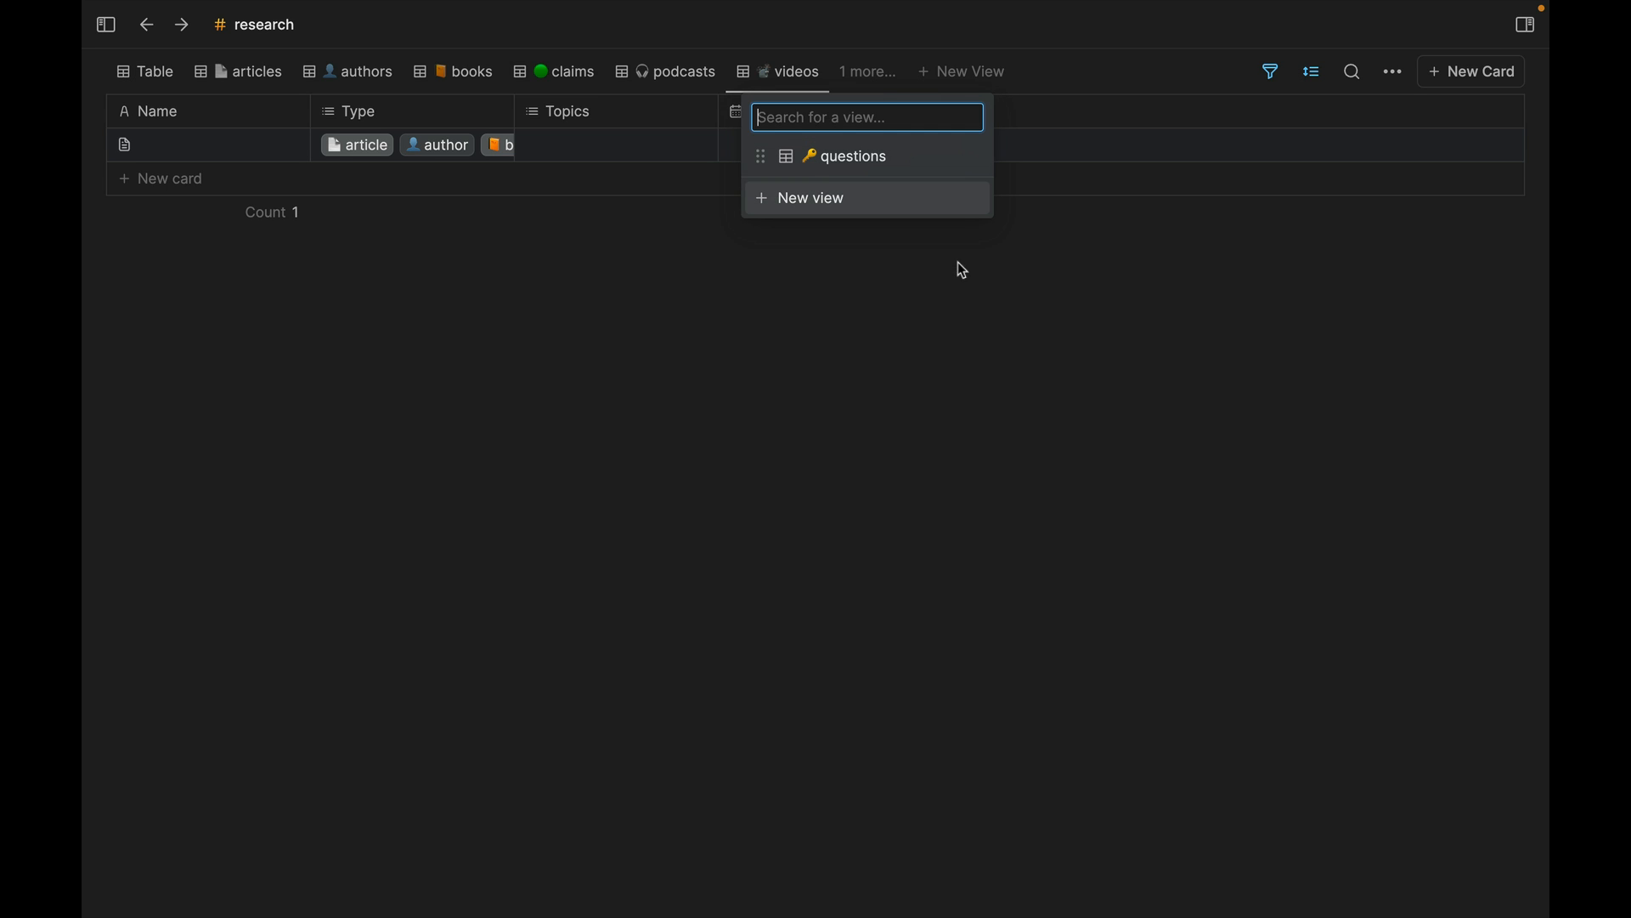
{"action": "left_click", "coordinate": [971, 290]}
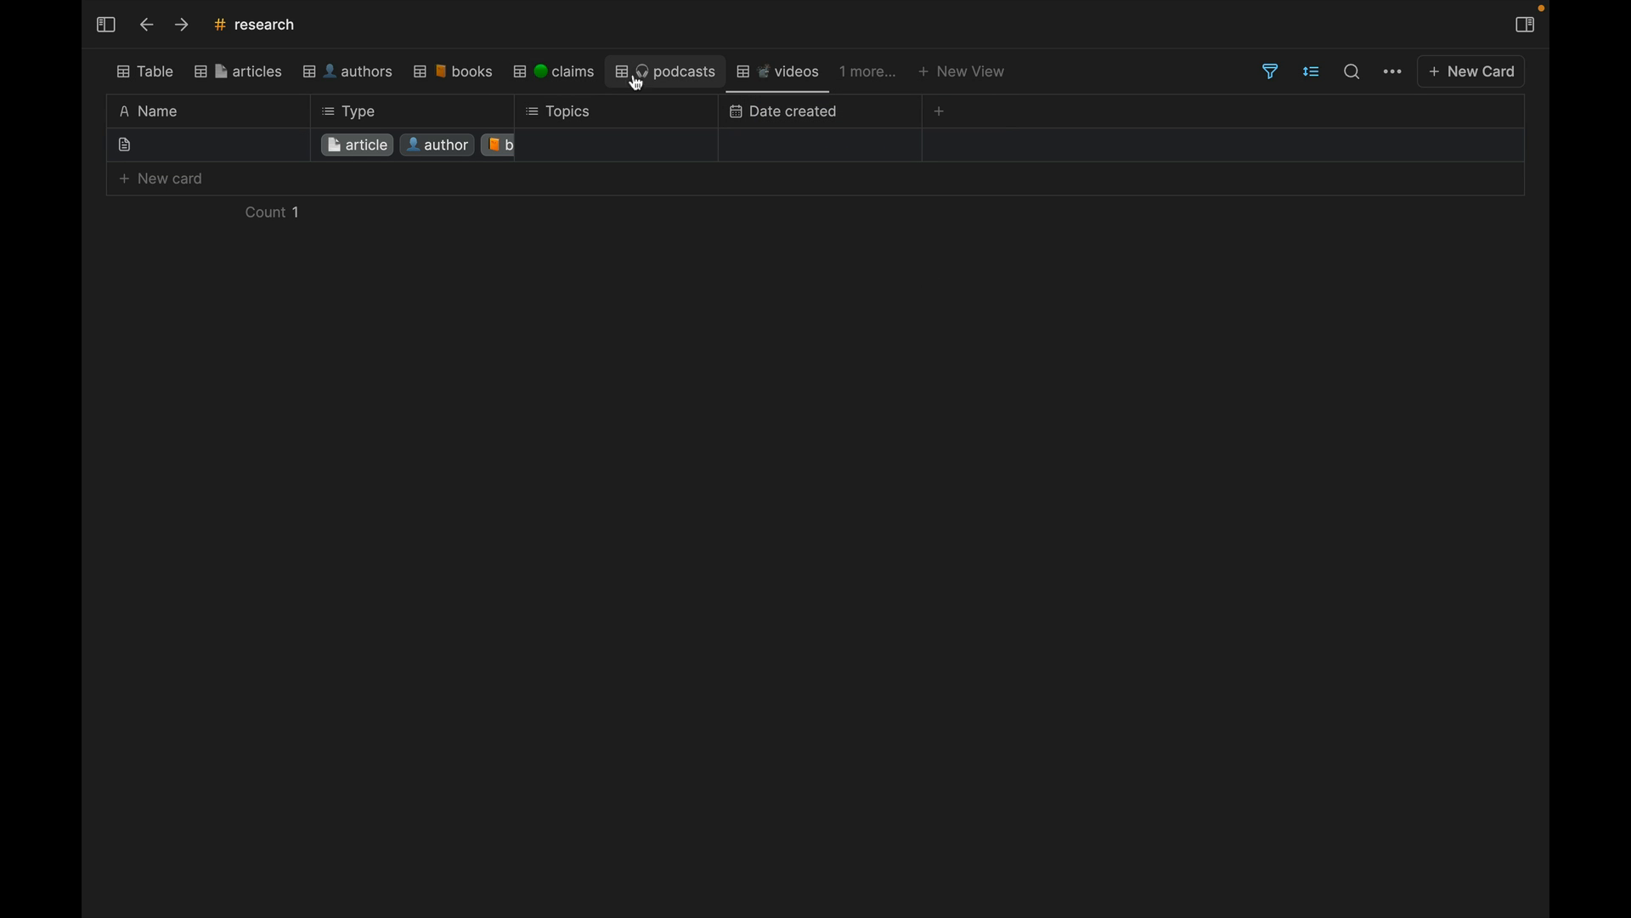
Step: Open the collapsed 🔑 questions view and move it between the claims and podcasts views
{"action": "left_click", "coordinate": [851, 81]}
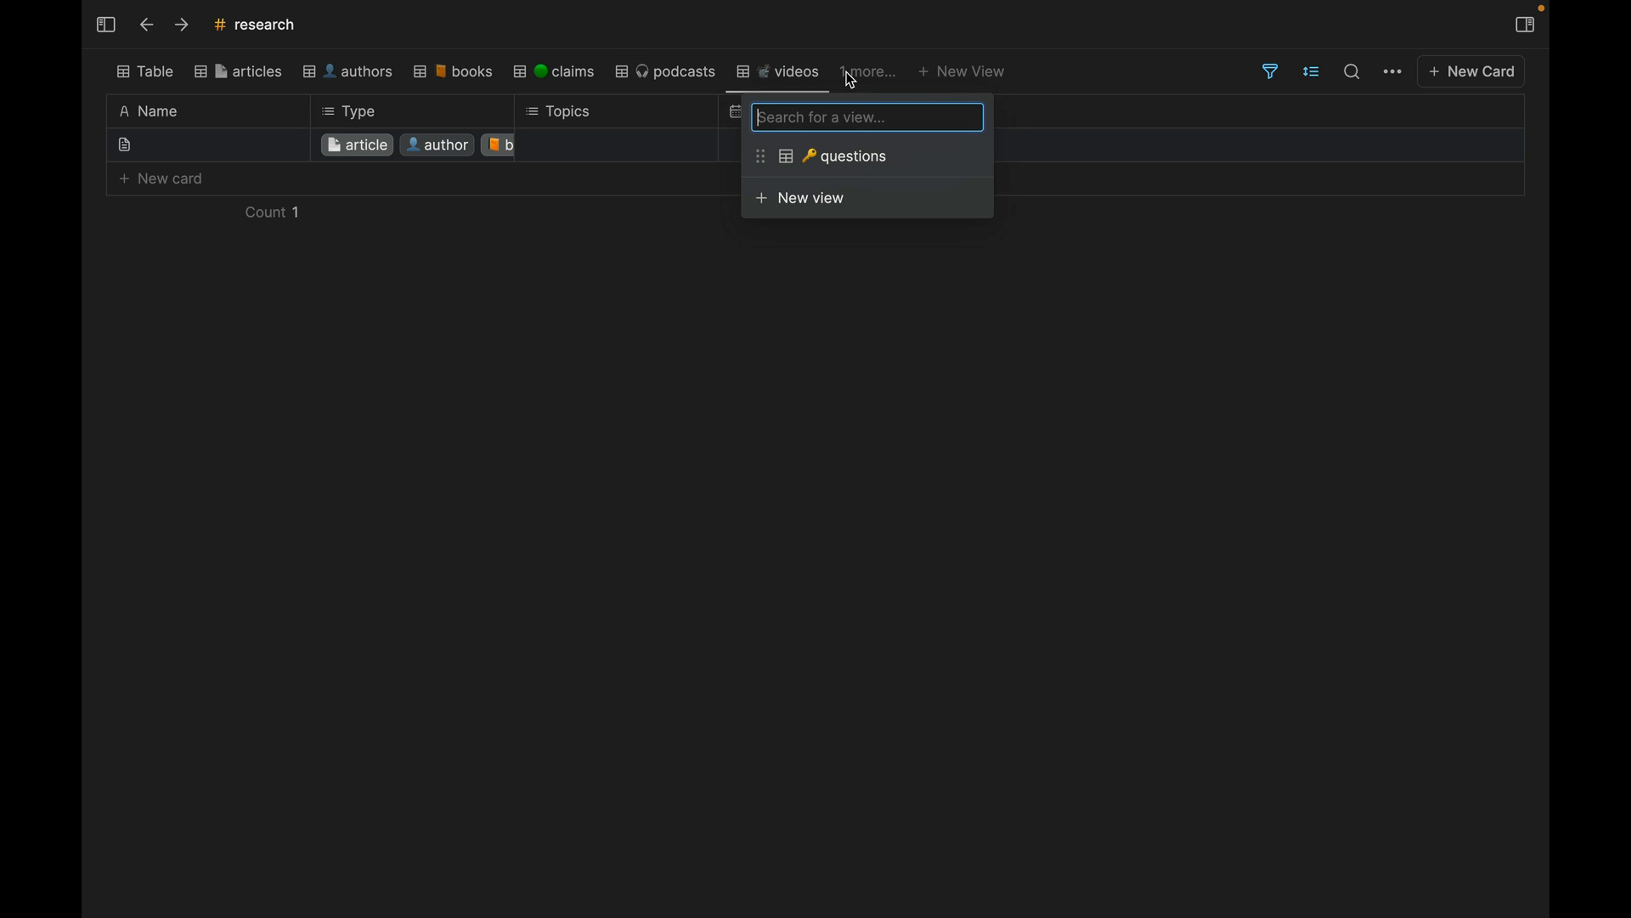
{"action": "left_click", "coordinate": [830, 161]}
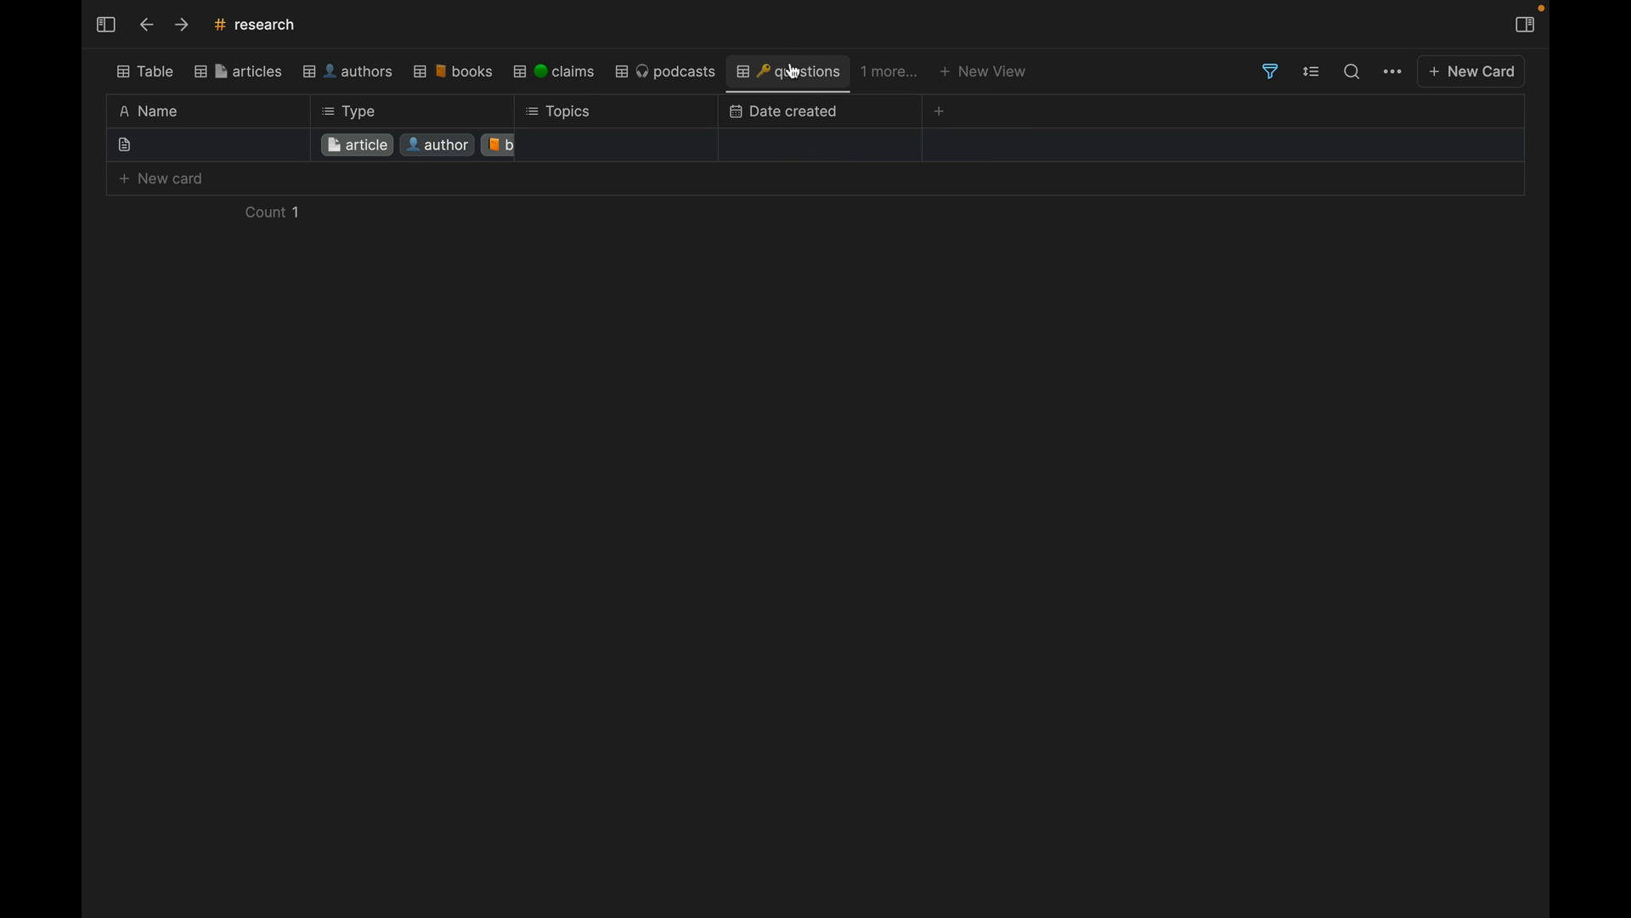
{"action": "left_click_drag", "start_coordinate": [796, 75], "coordinate": [671, 69]}
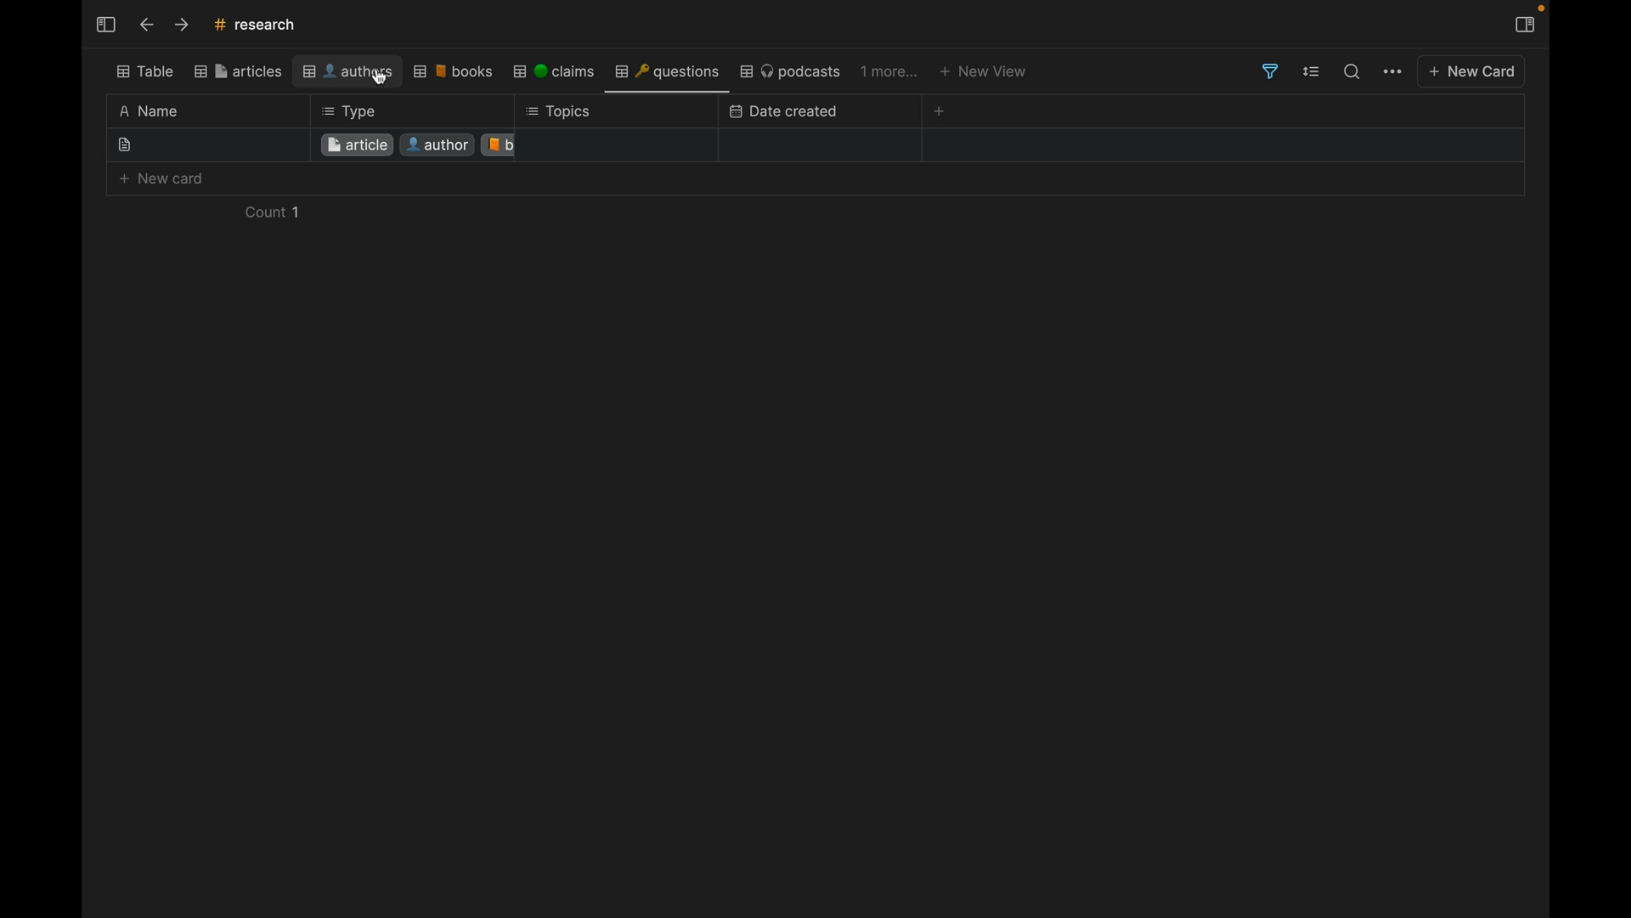
Step: Open the 🟢 claims view of the research tag and check its filter and sort settings
{"action": "left_click", "coordinate": [568, 79]}
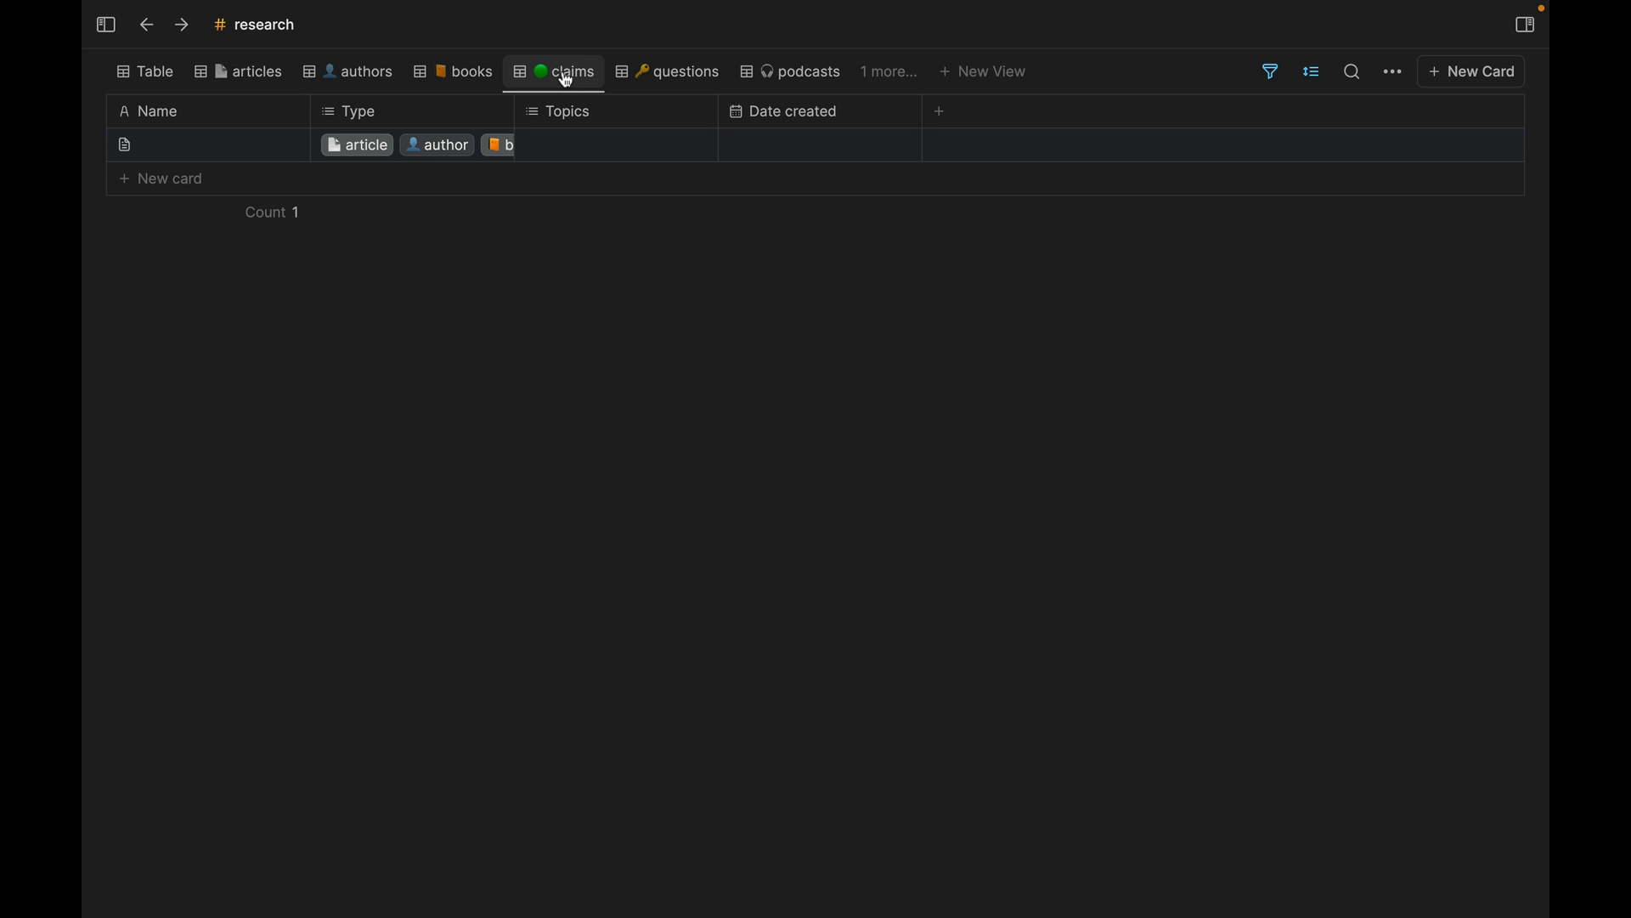
{"action": "left_click", "coordinate": [1267, 75]}
{"action": "left_click", "coordinate": [1272, 77]}
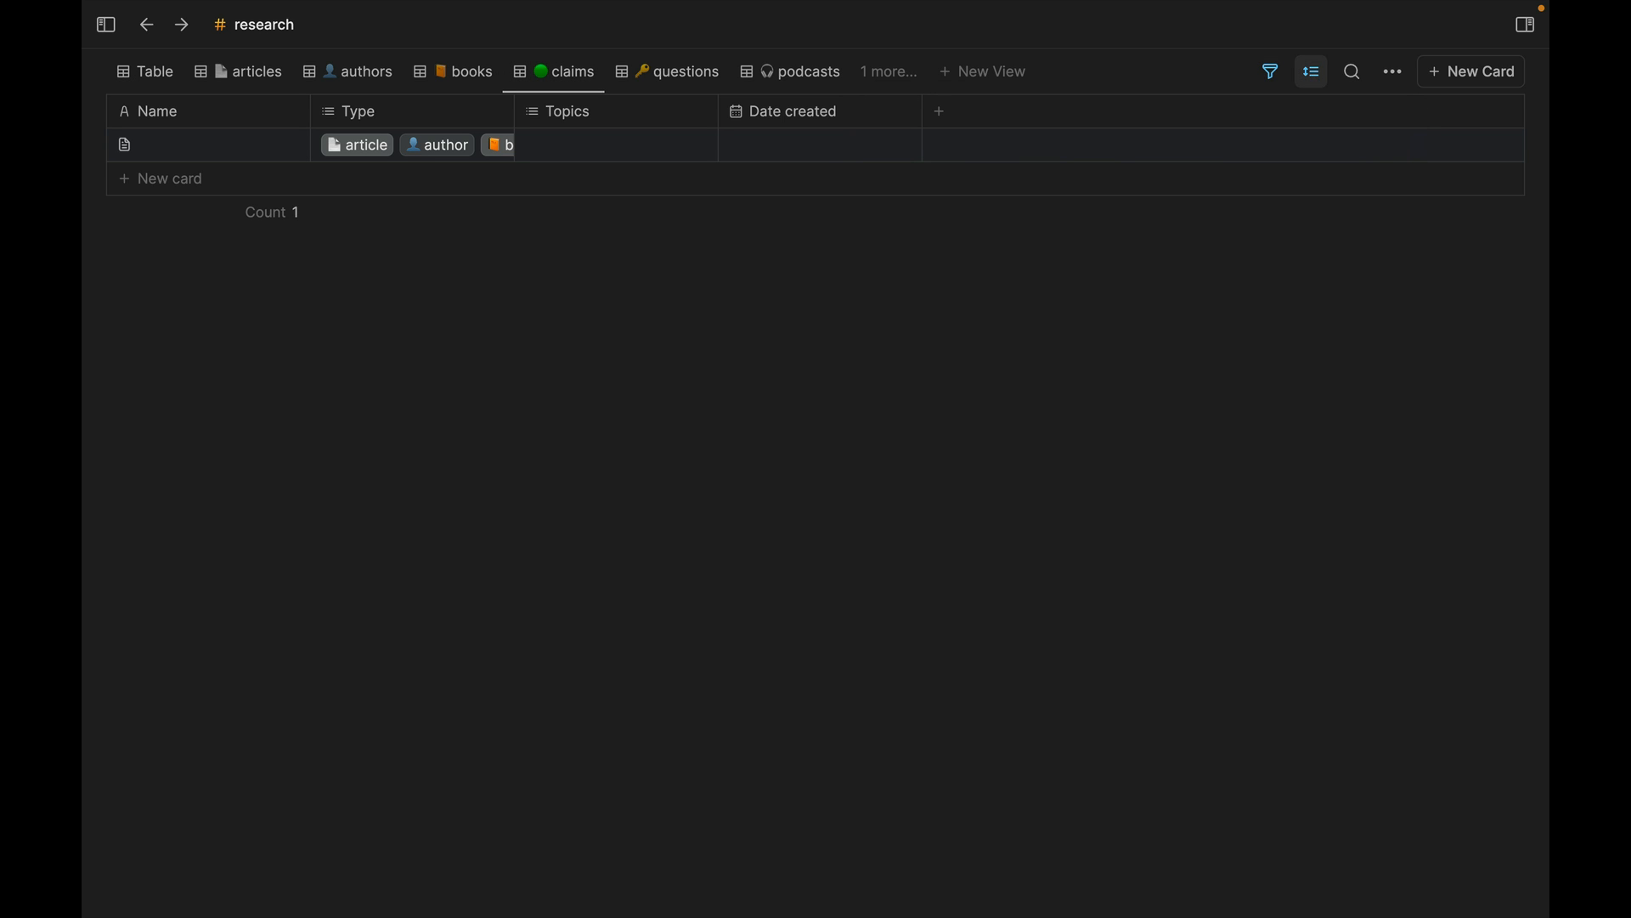
{"action": "left_click", "coordinate": [1313, 72]}
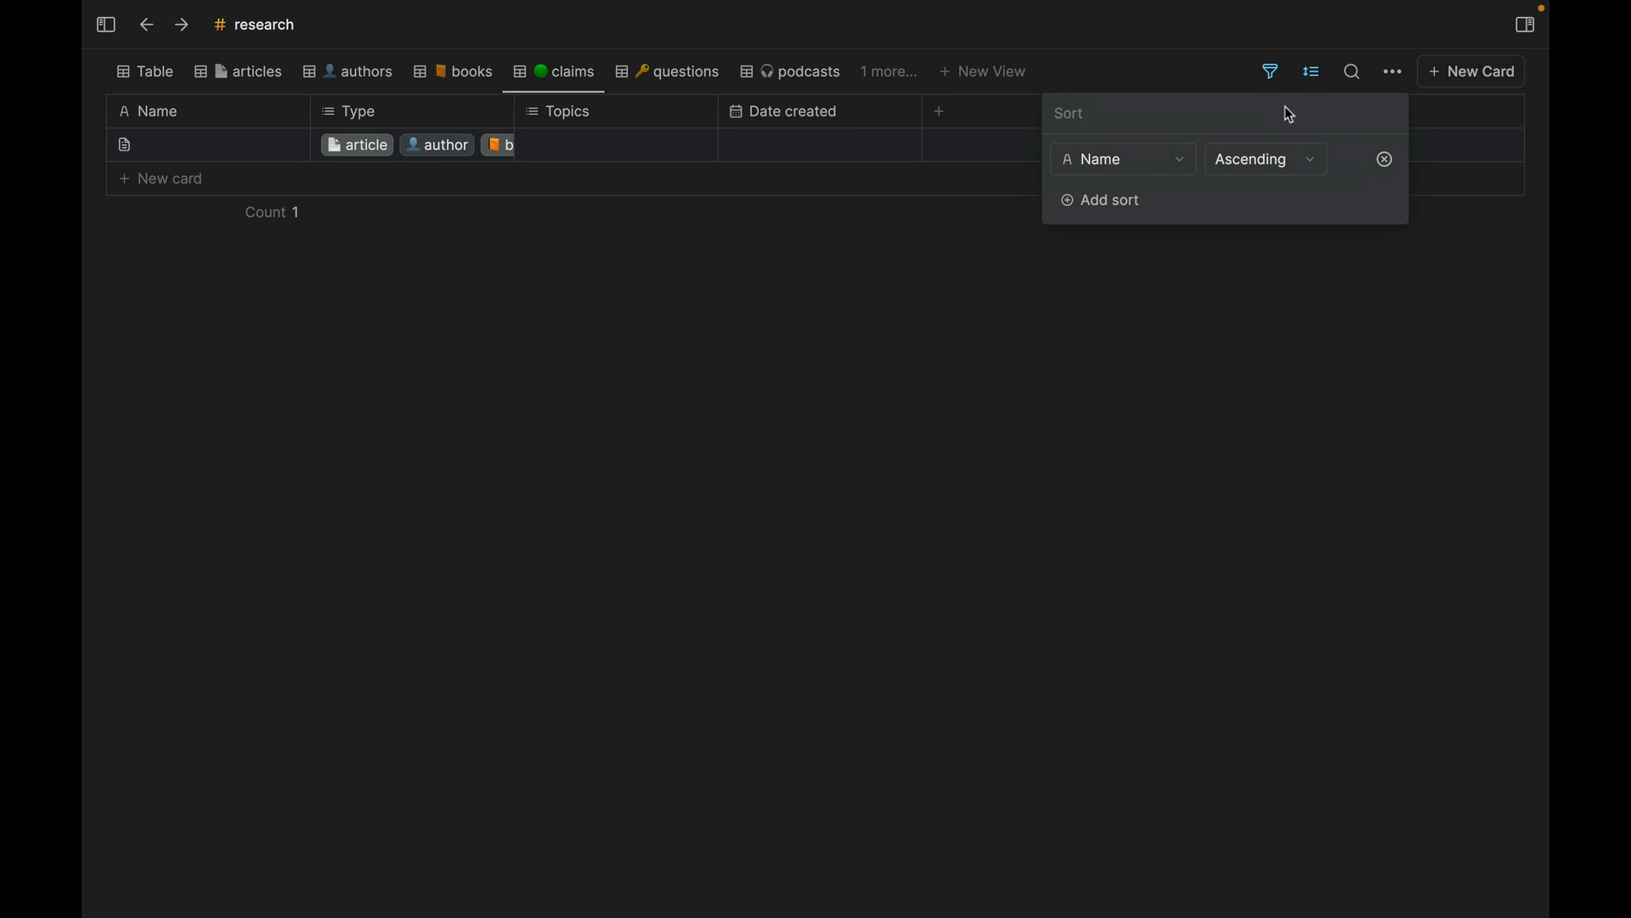
{"action": "left_click", "coordinate": [942, 281]}
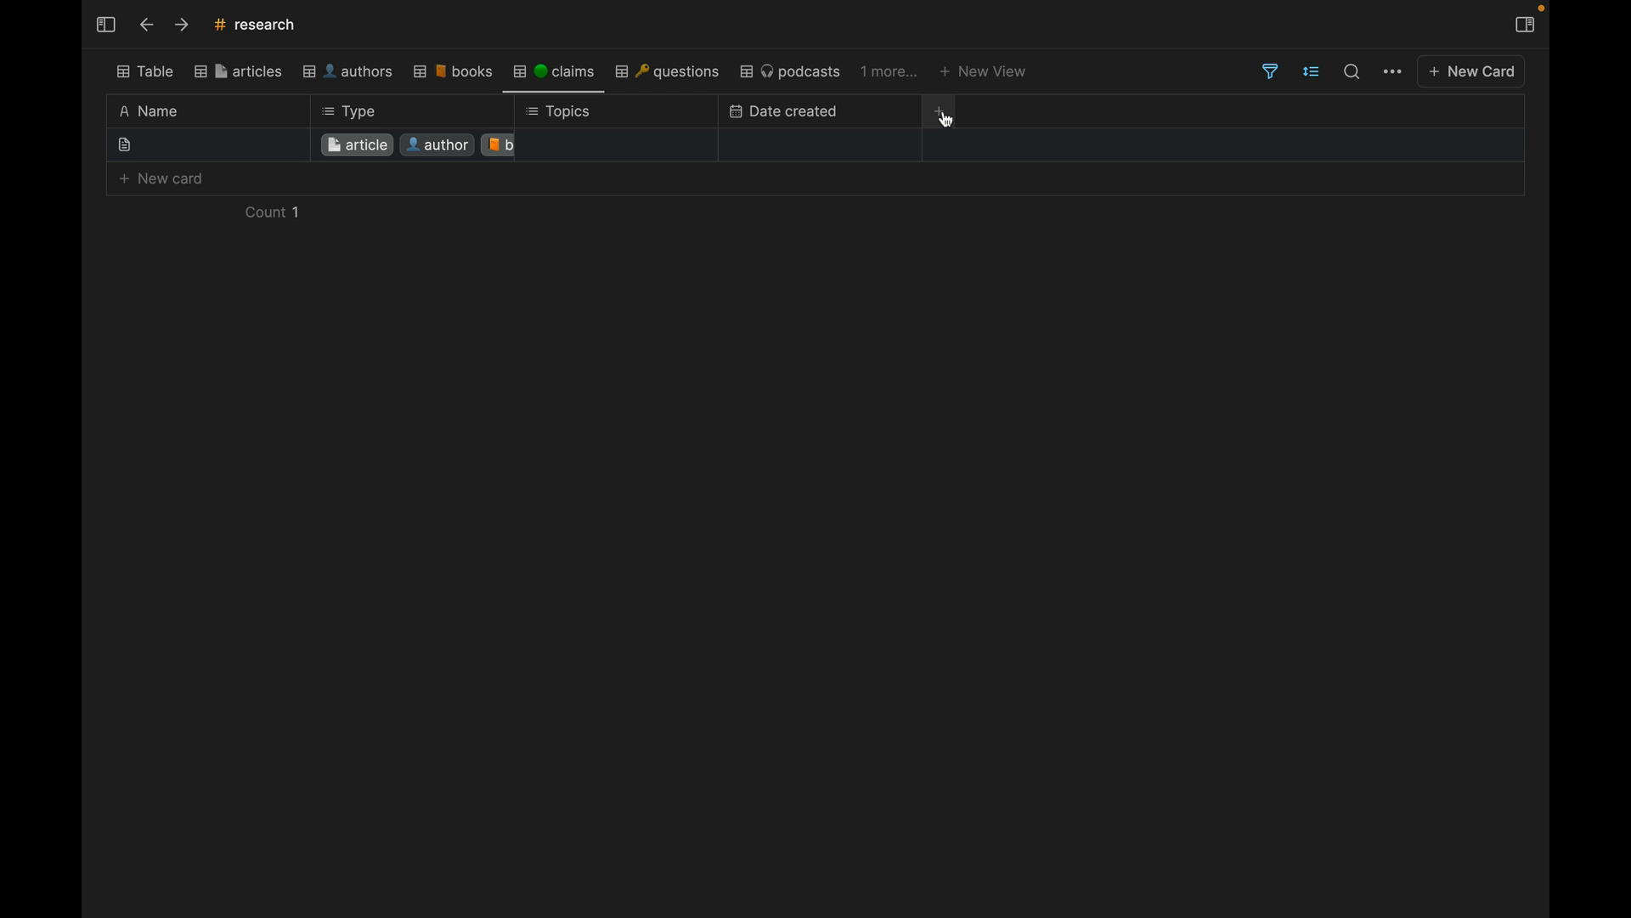
Step: Show the sidebar and filter the Card Library by the methinking tag, replacing that with the custom 🟢 claims filter
{"action": "left_click", "coordinate": [108, 26]}
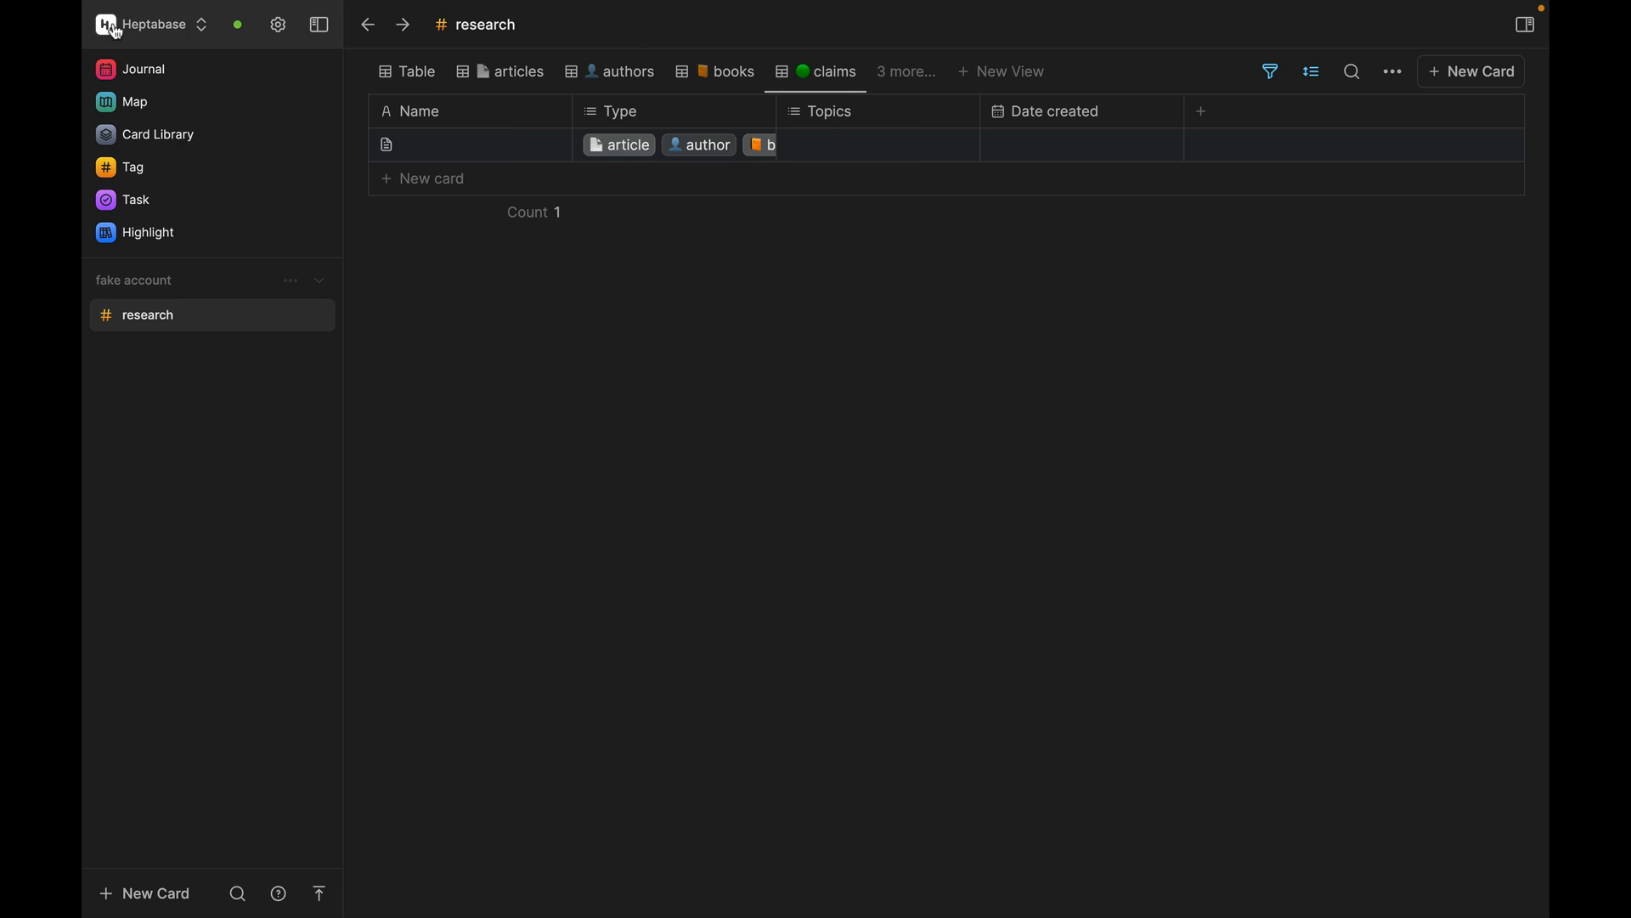
{"action": "left_click", "coordinate": [158, 136]}
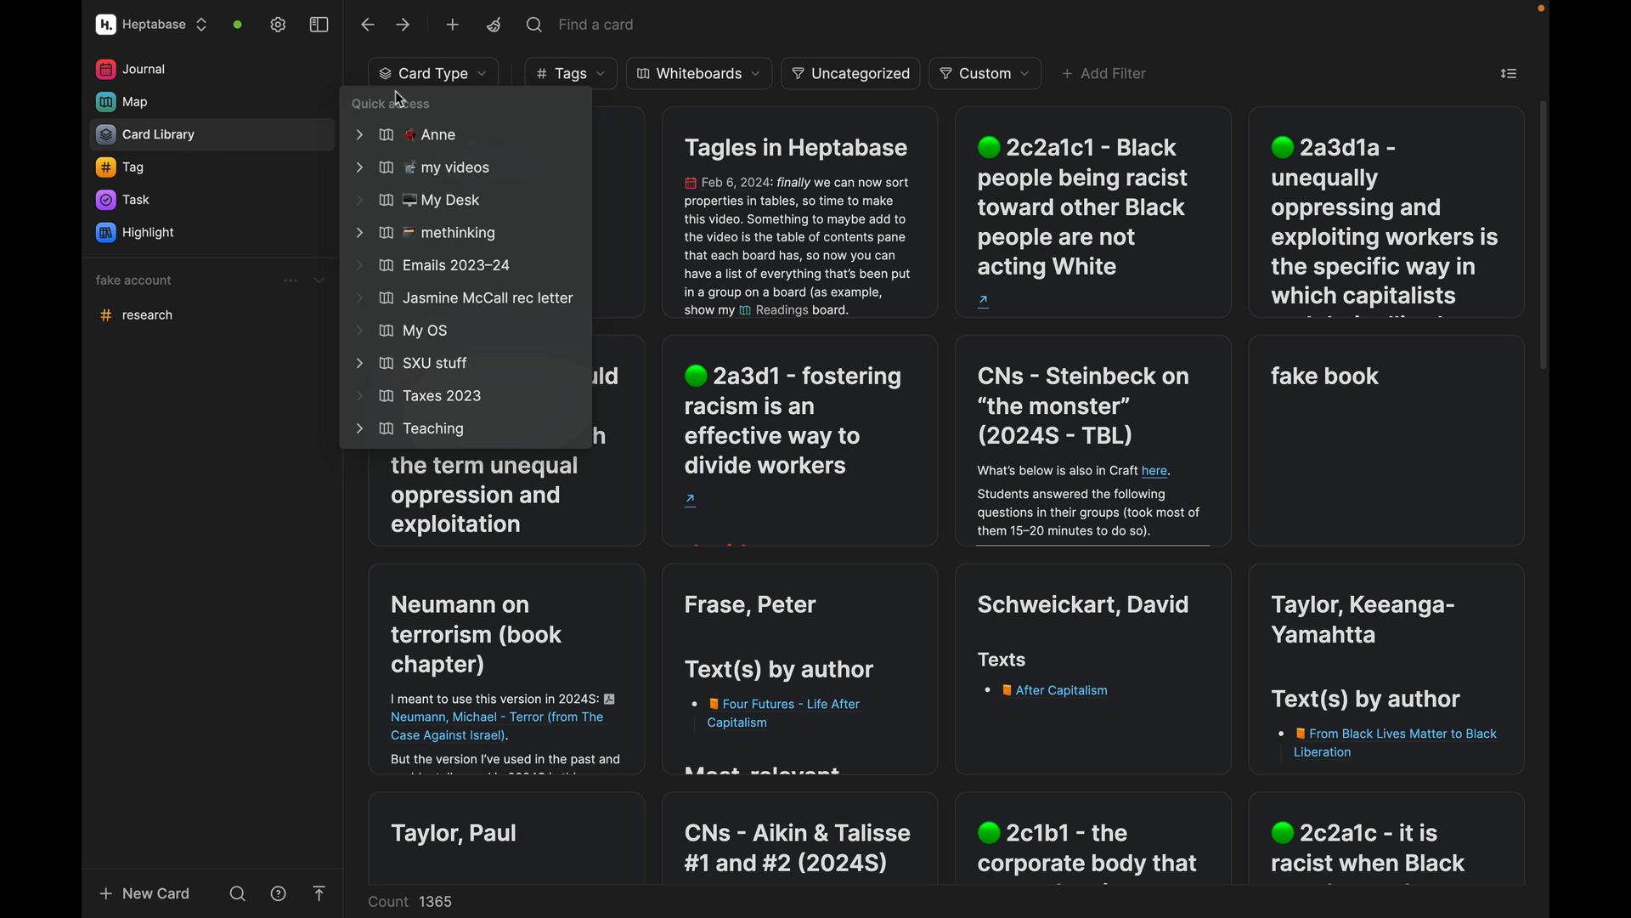
{"action": "left_click", "coordinate": [599, 77]}
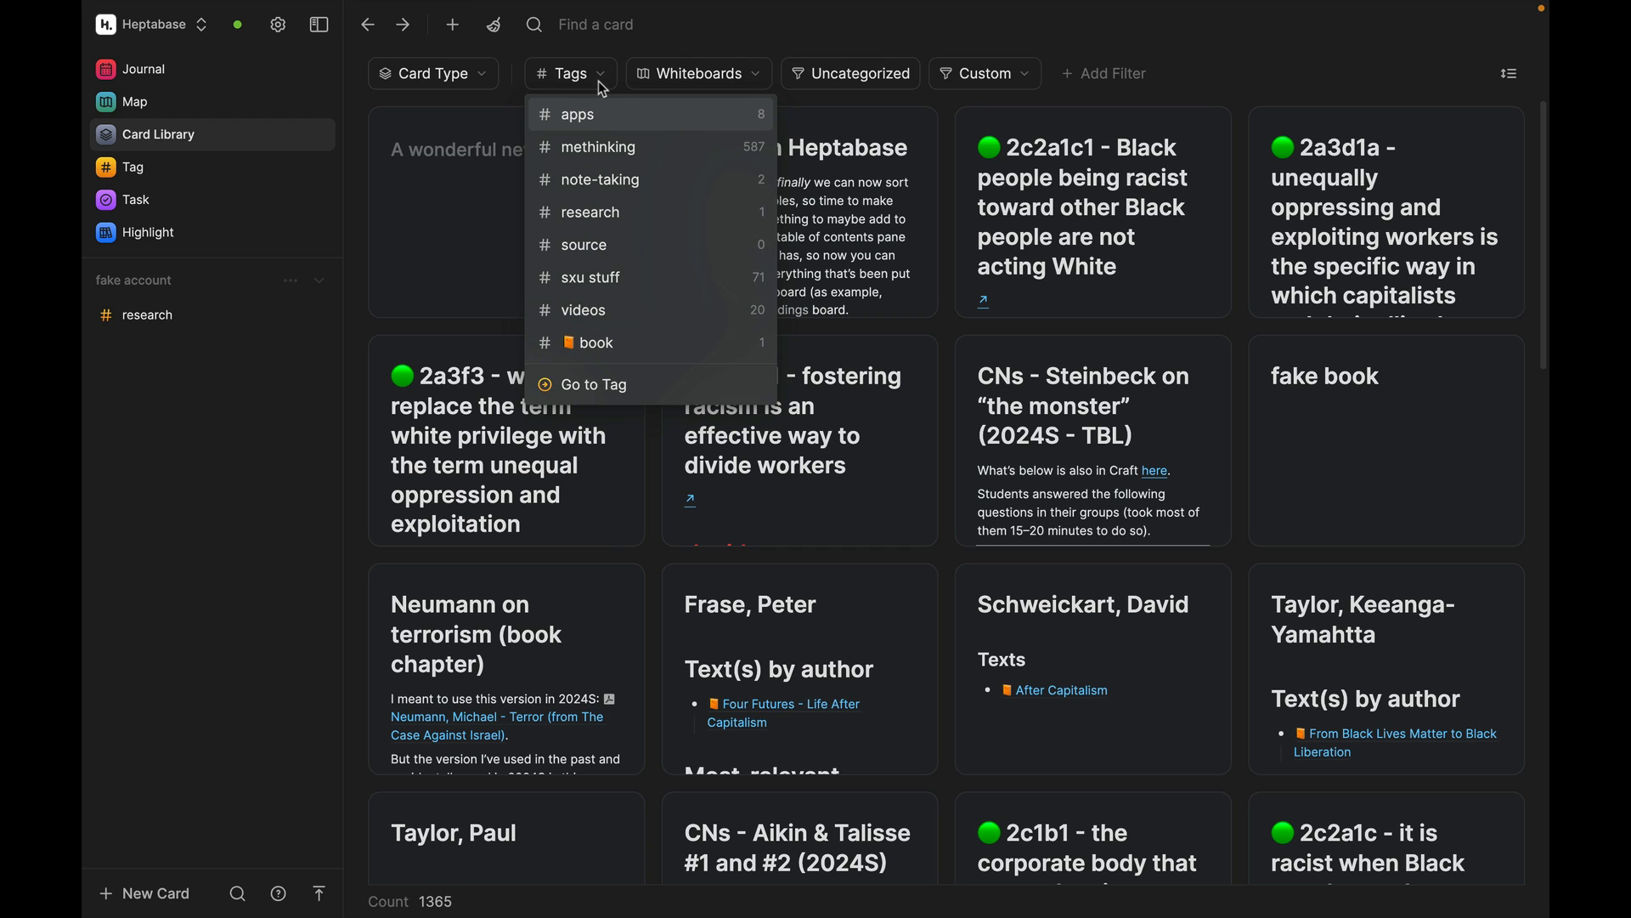
{"action": "left_click", "coordinate": [603, 150]}
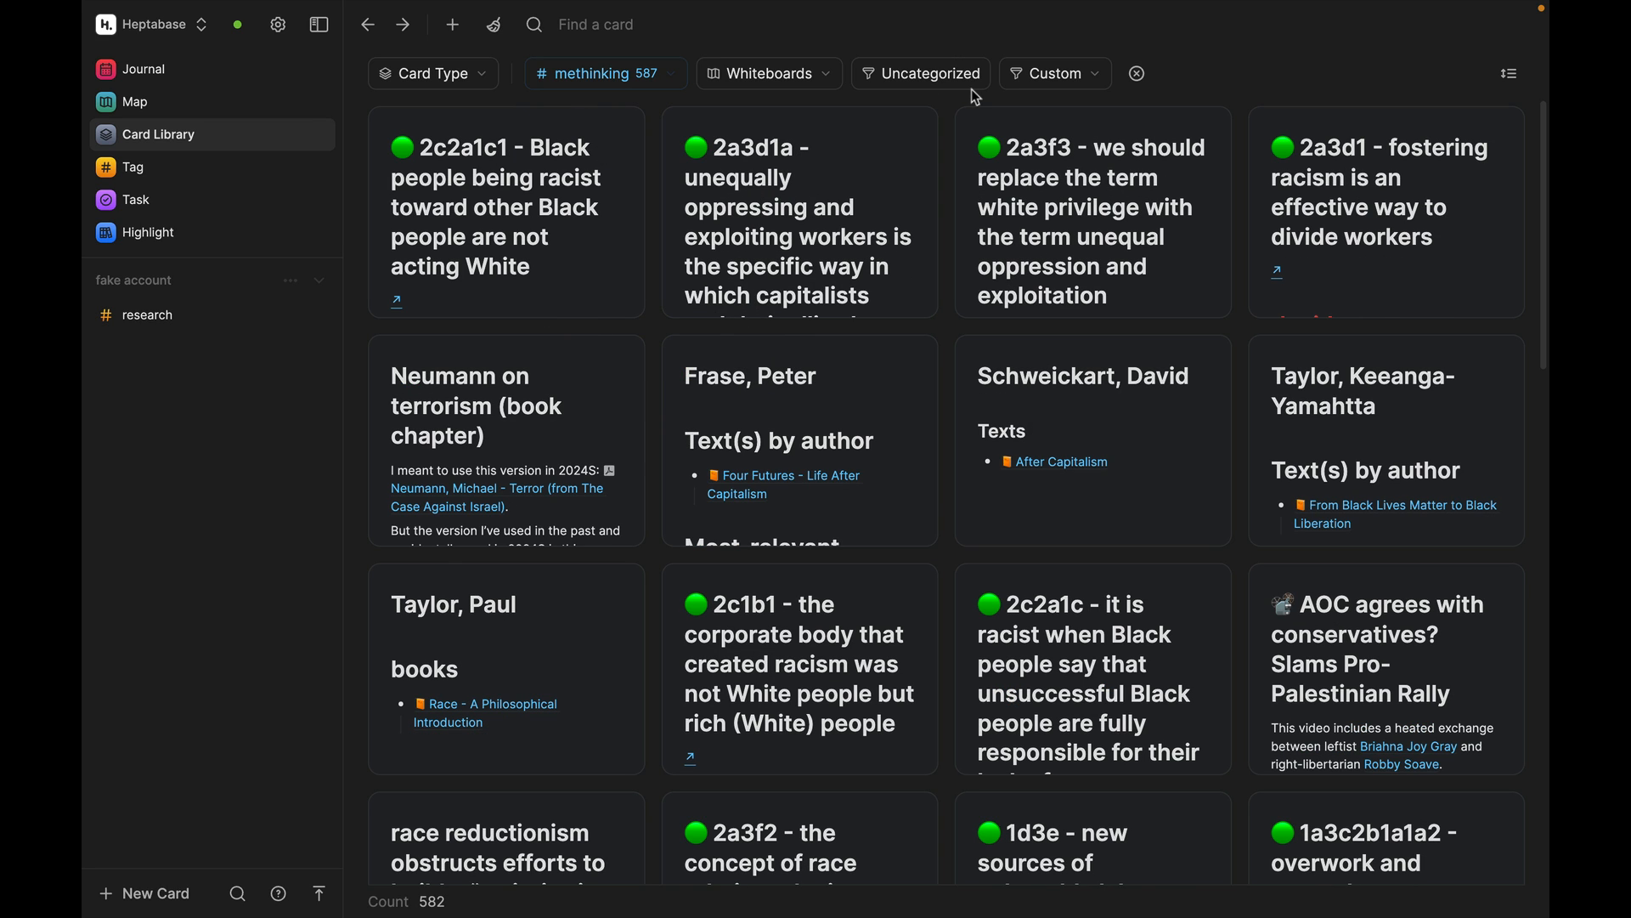
{"action": "left_click", "coordinate": [1091, 78]}
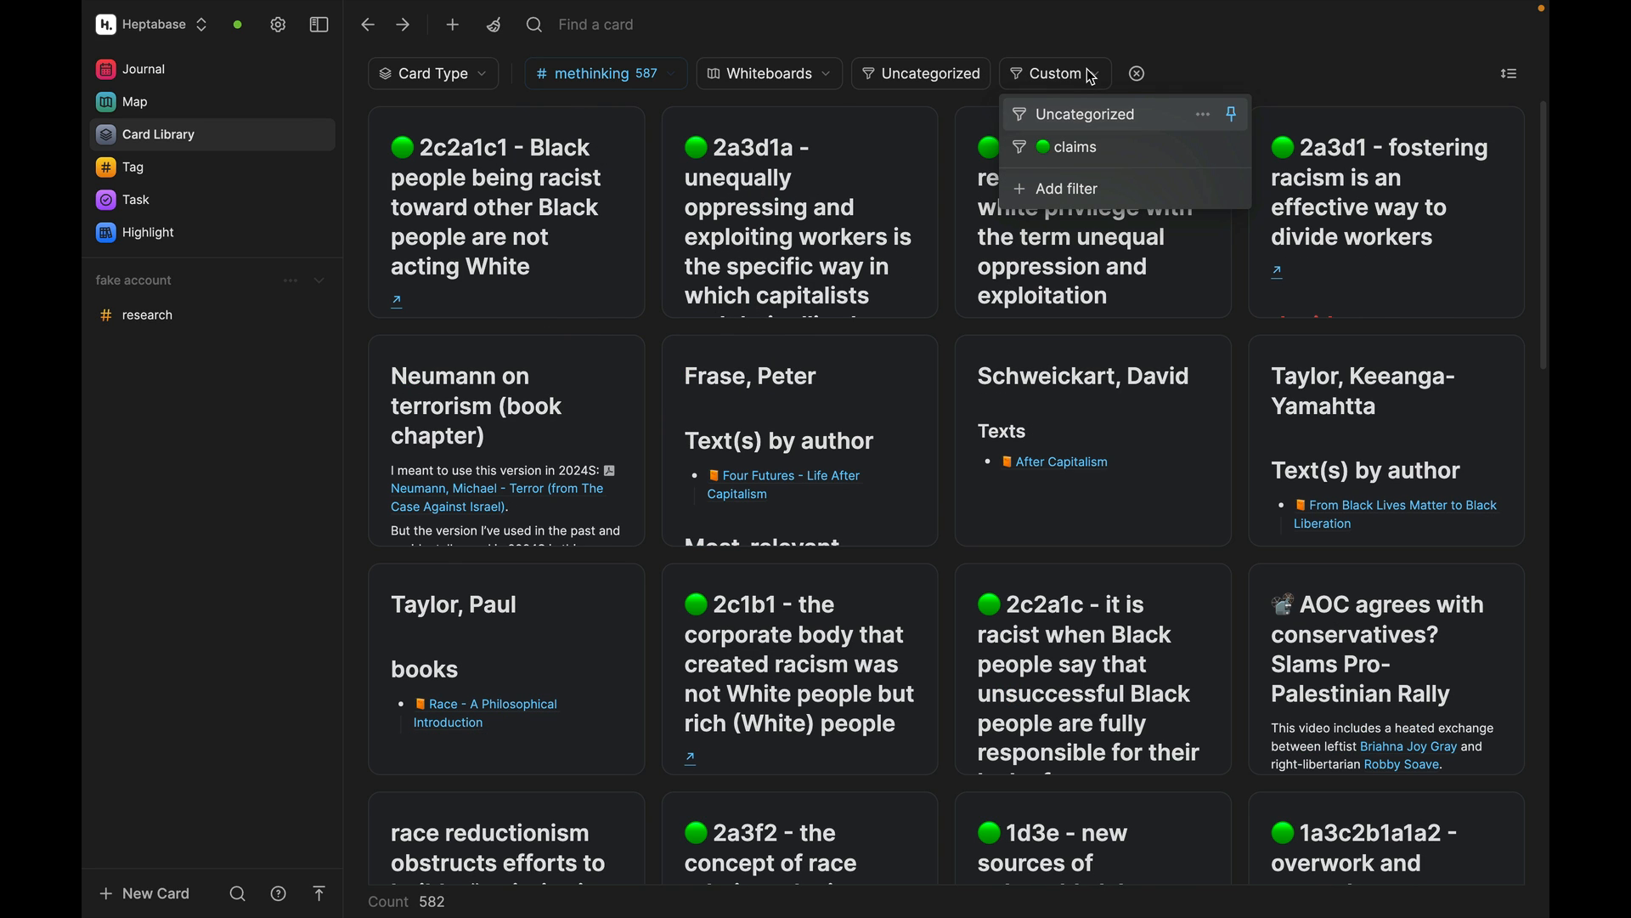
{"action": "left_click", "coordinate": [1086, 151]}
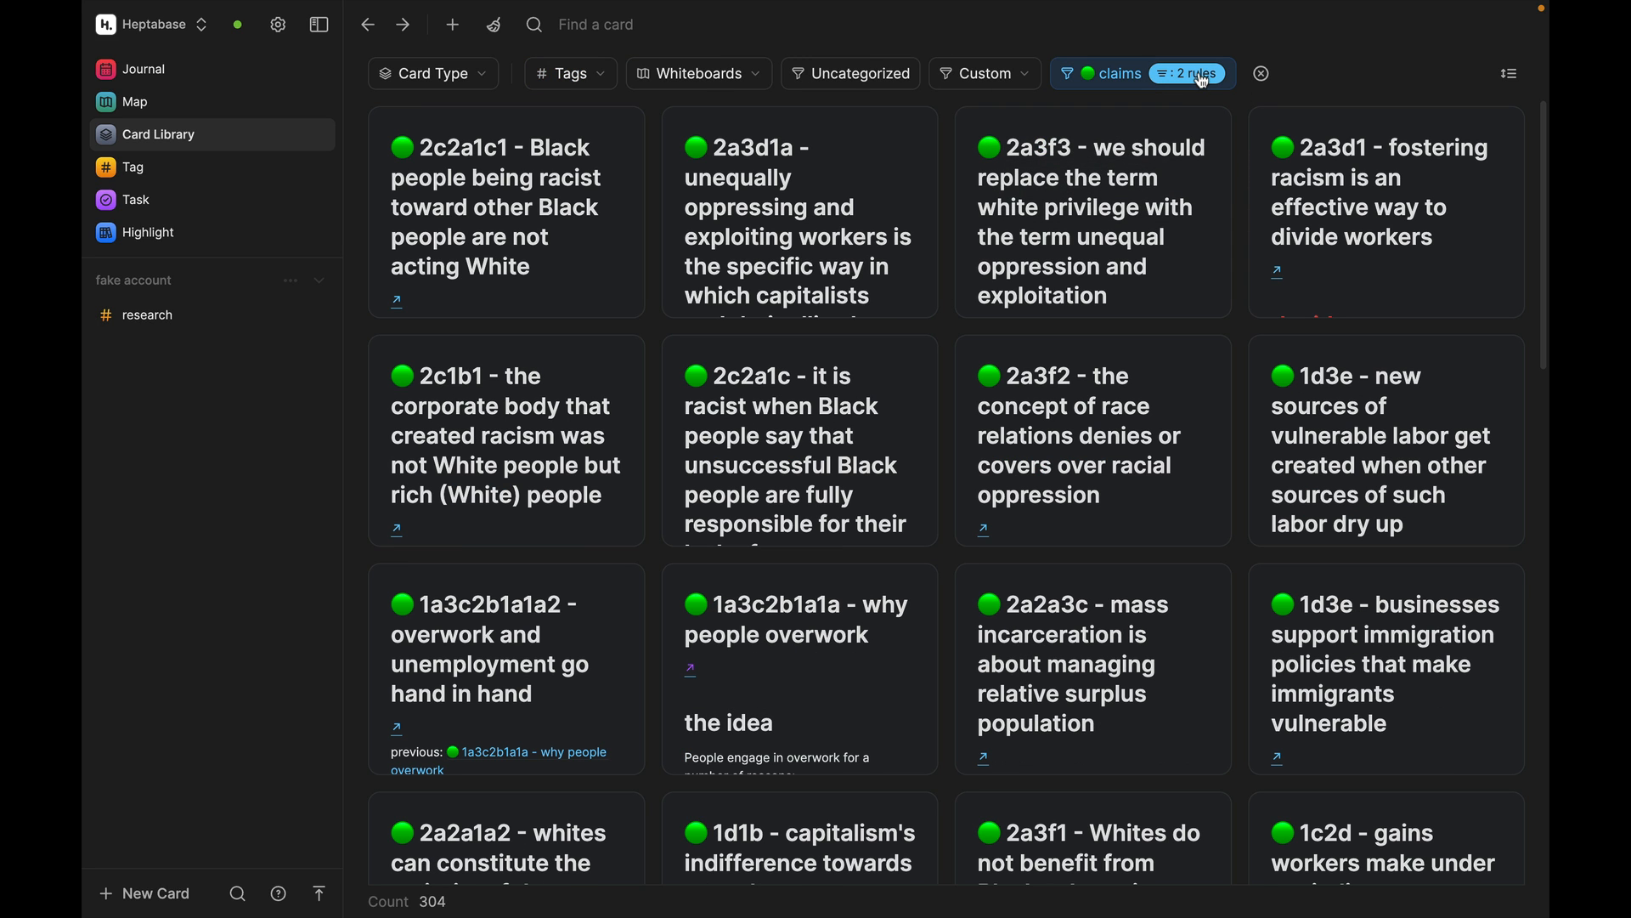
Step: Examine the tag and keyword rules of the claims filter and the Card Library's sort options
{"action": "left_click", "coordinate": [1203, 77]}
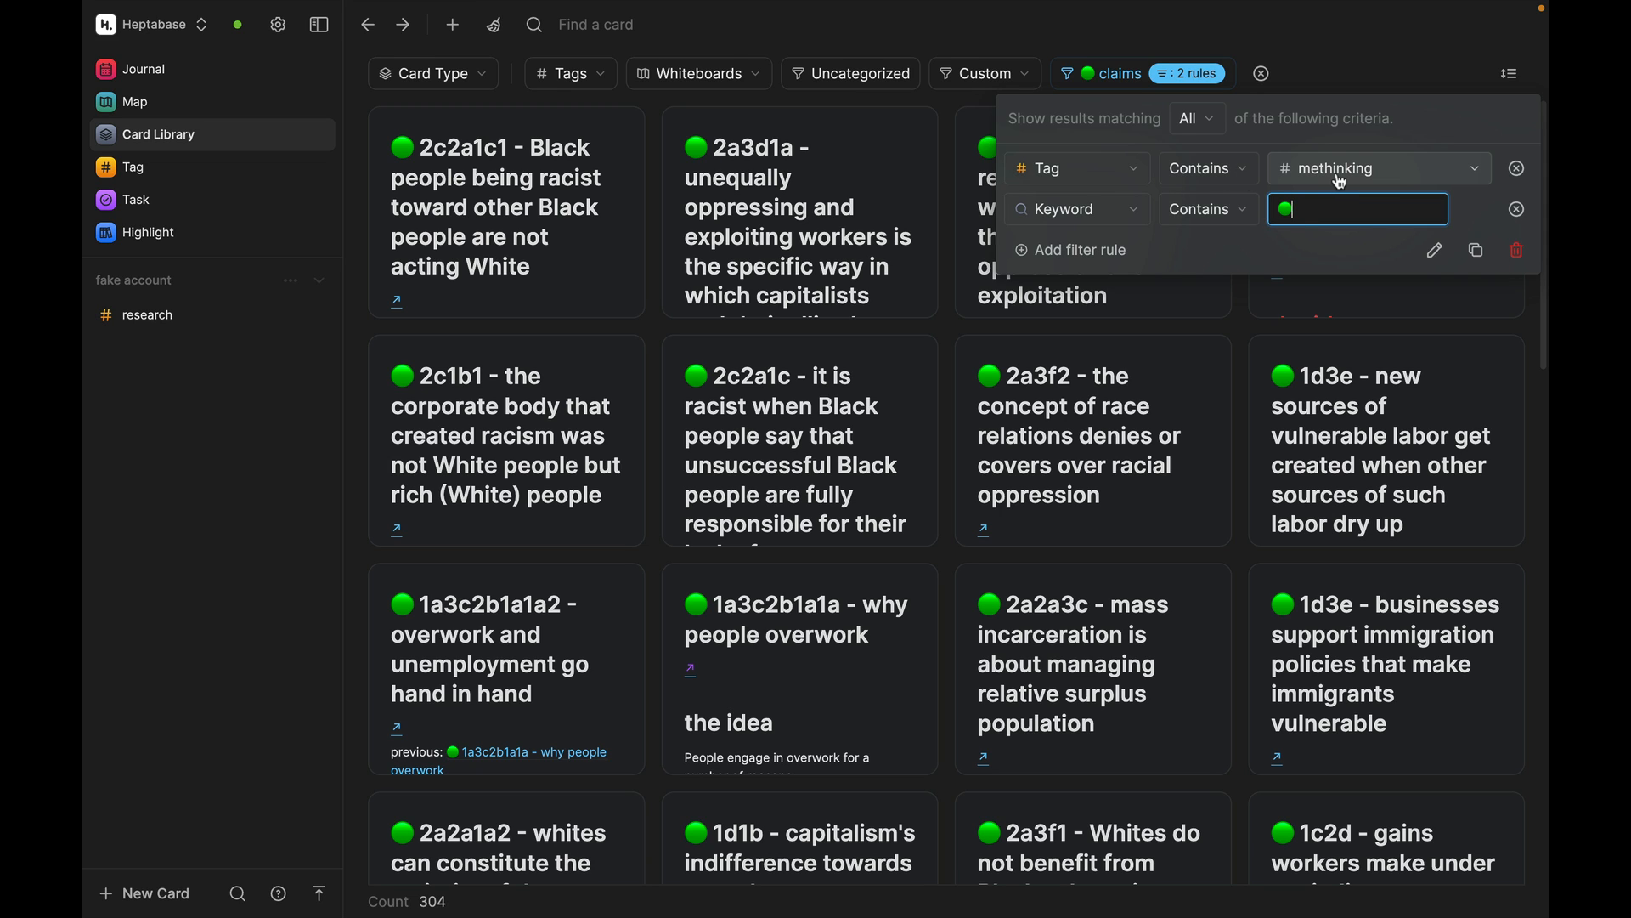
{"action": "left_click", "coordinate": [1093, 223]}
{"action": "left_click", "coordinate": [1095, 223]}
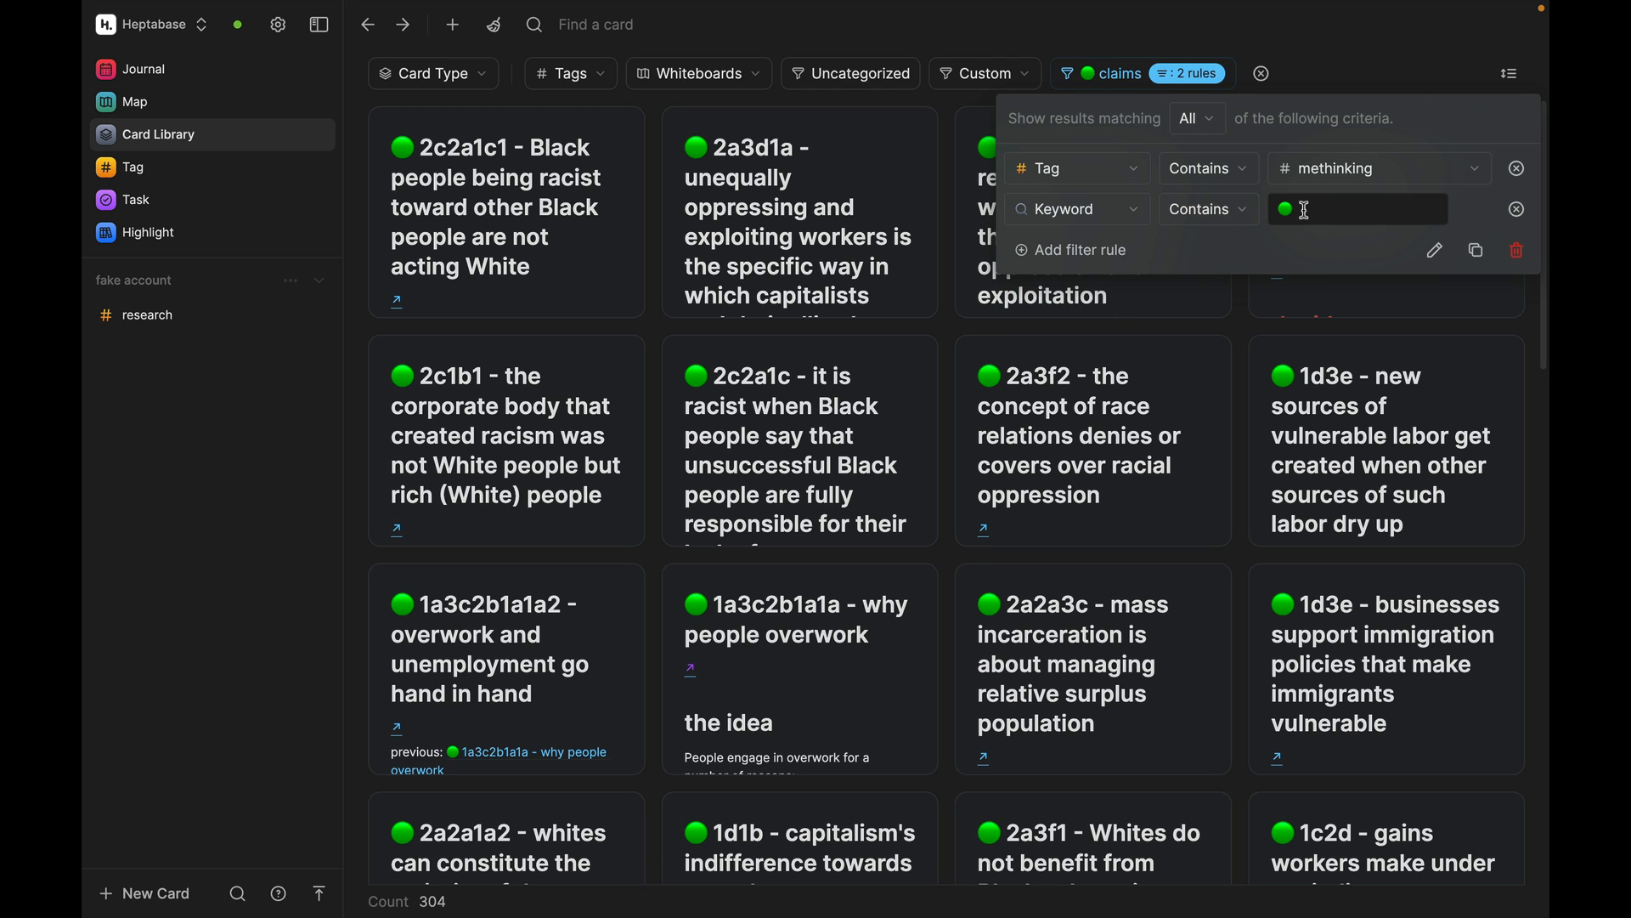
{"action": "left_click", "coordinate": [928, 416]}
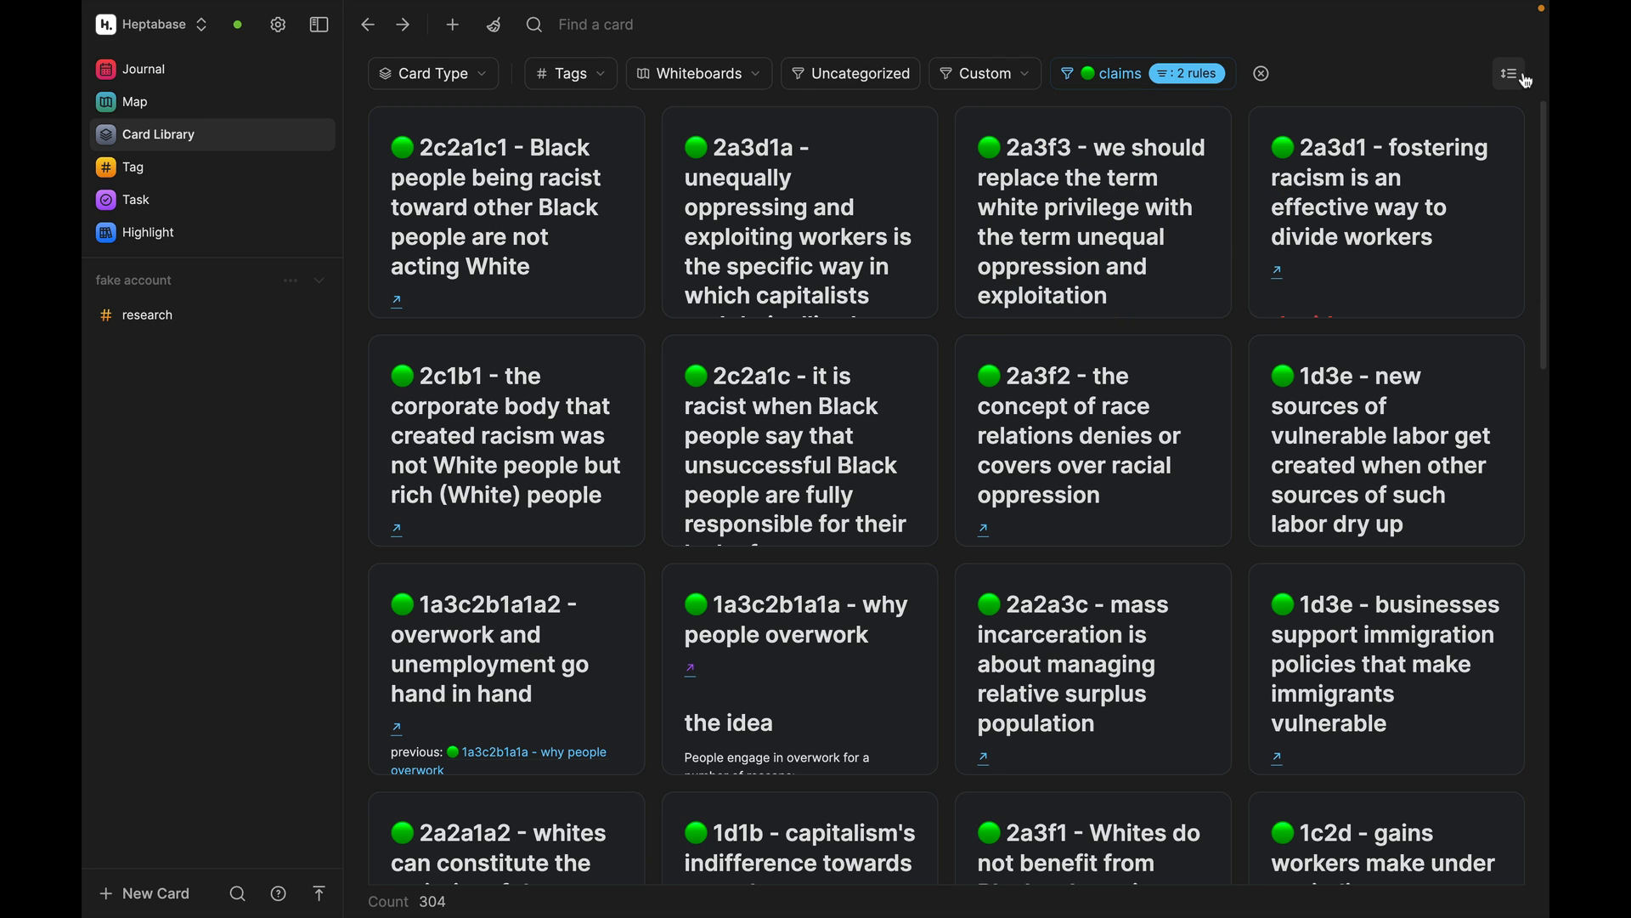
{"action": "left_click", "coordinate": [1517, 78]}
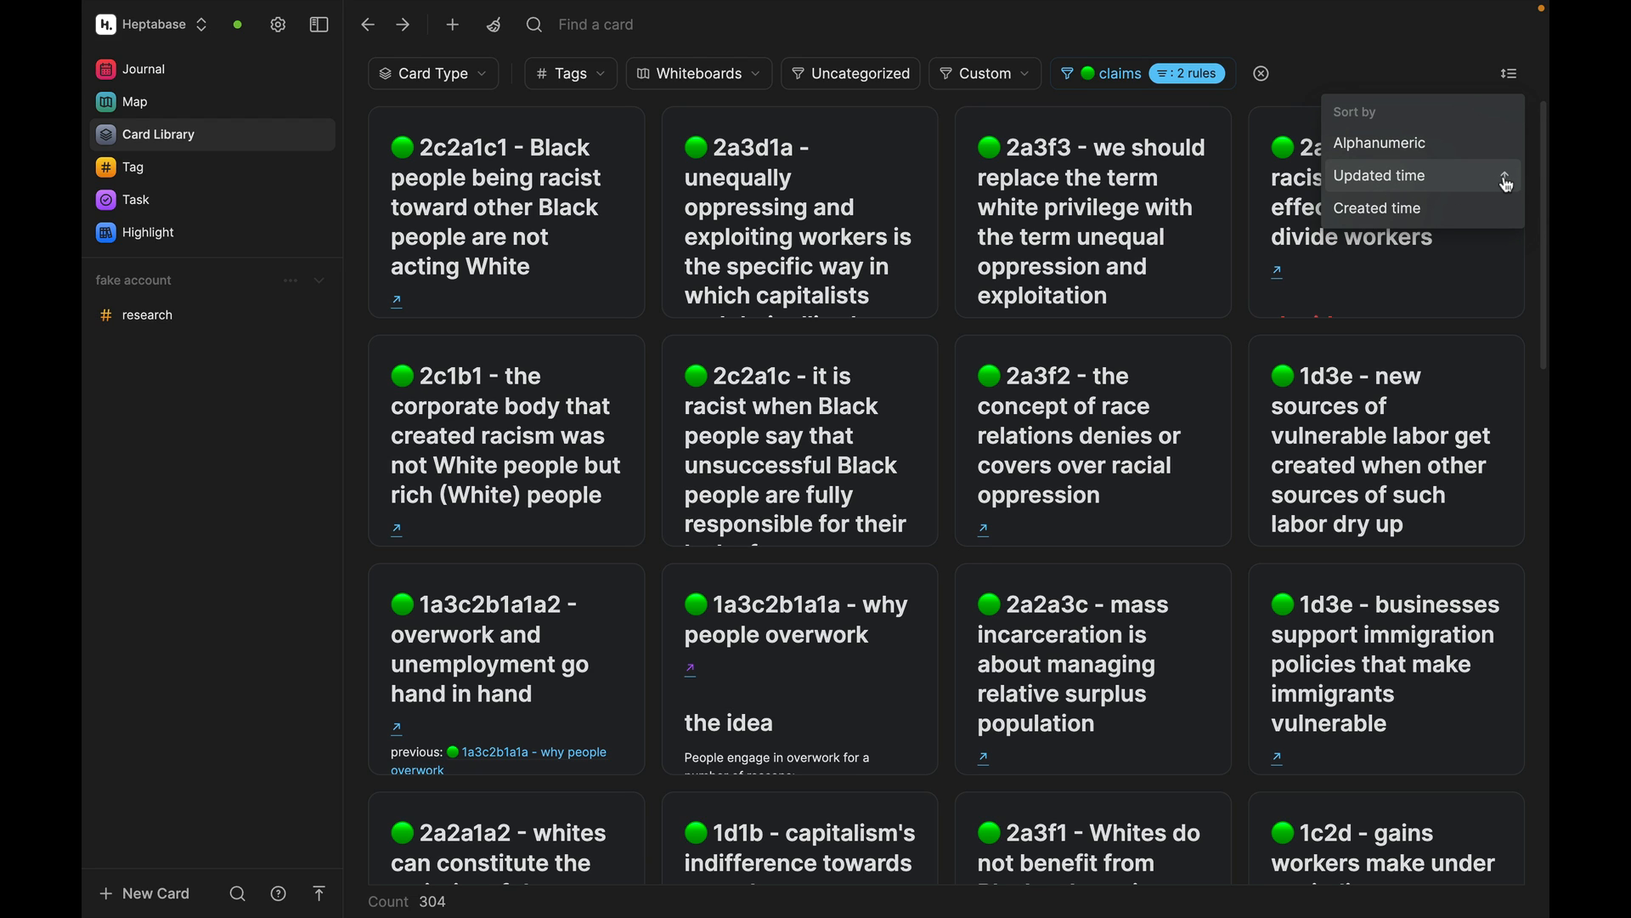
{"action": "left_click", "coordinate": [1405, 77]}
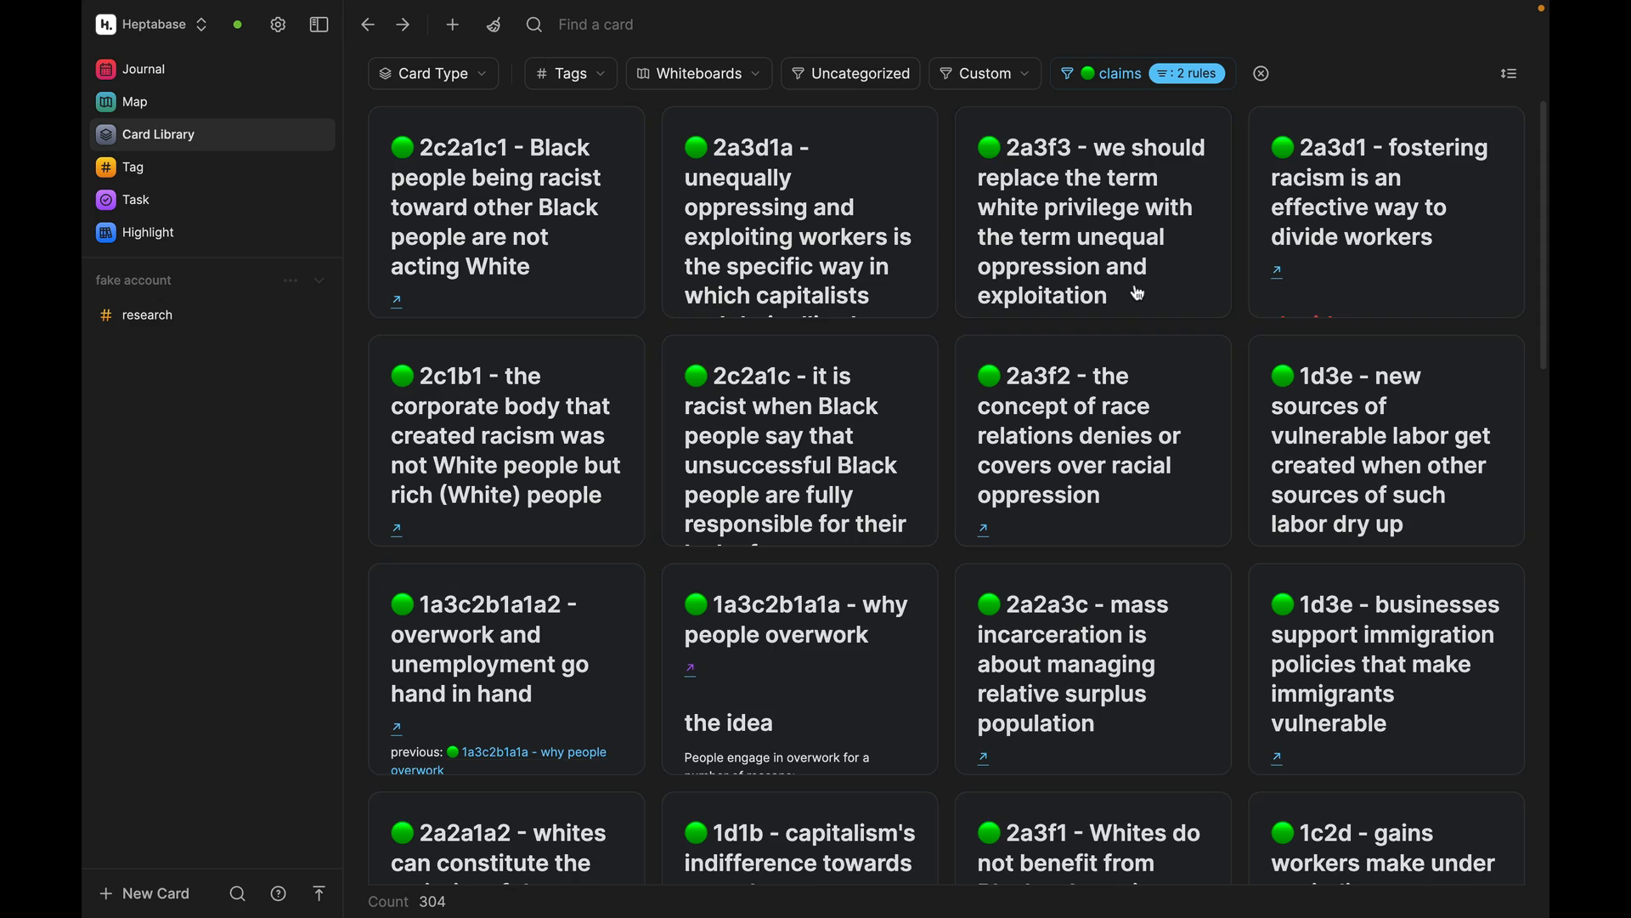
Step: Browse the cards matched by the claims filter, checking their order and whether any are not claims
{"action": "scroll", "coordinate": [1135, 295], "scroll_direction": "down", "scroll_amount": 2}
{"action": "scroll", "coordinate": [1133, 353], "scroll_direction": "down", "scroll_amount": 10}
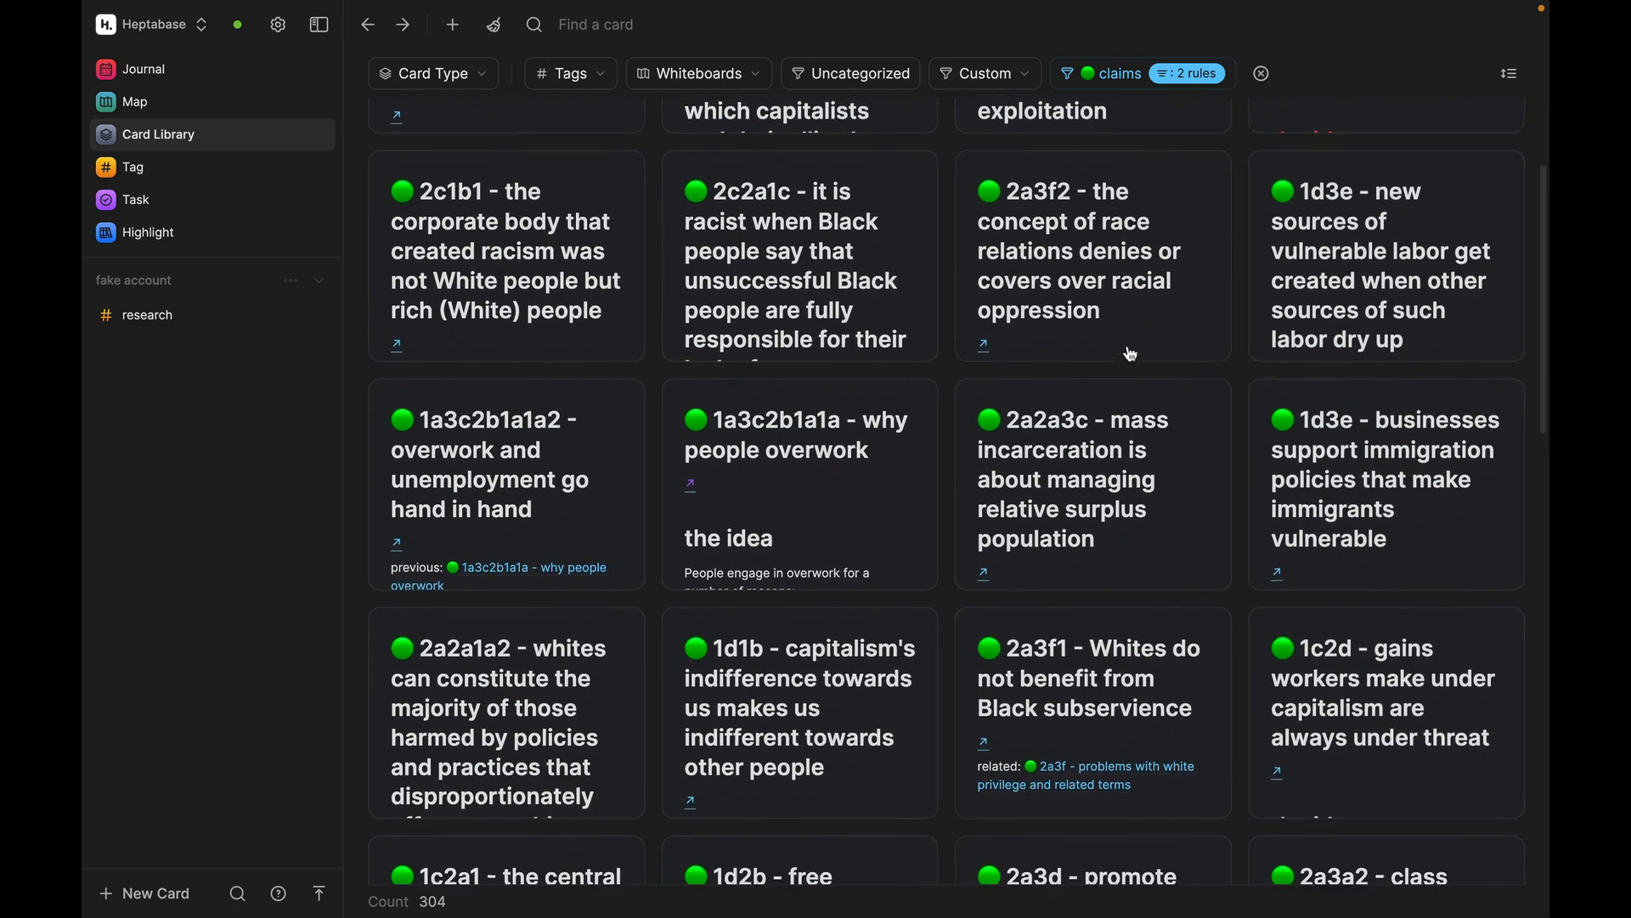
{"action": "scroll", "coordinate": [1130, 350], "scroll_direction": "down", "scroll_amount": 13}
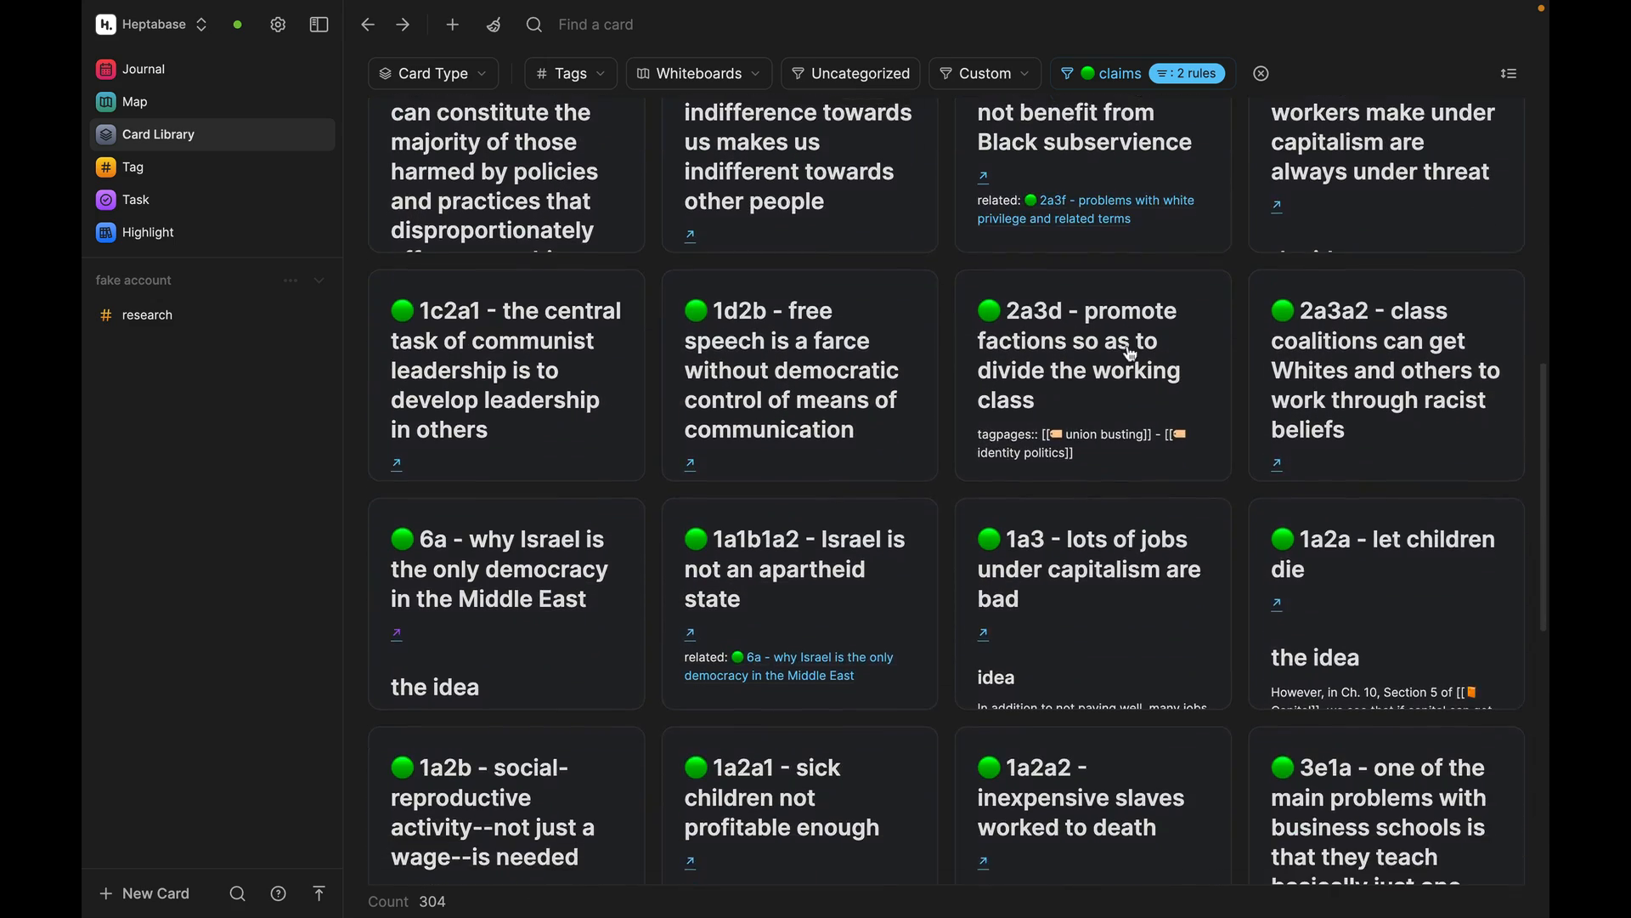
{"action": "scroll", "coordinate": [1131, 353], "scroll_direction": "down", "scroll_amount": 5}
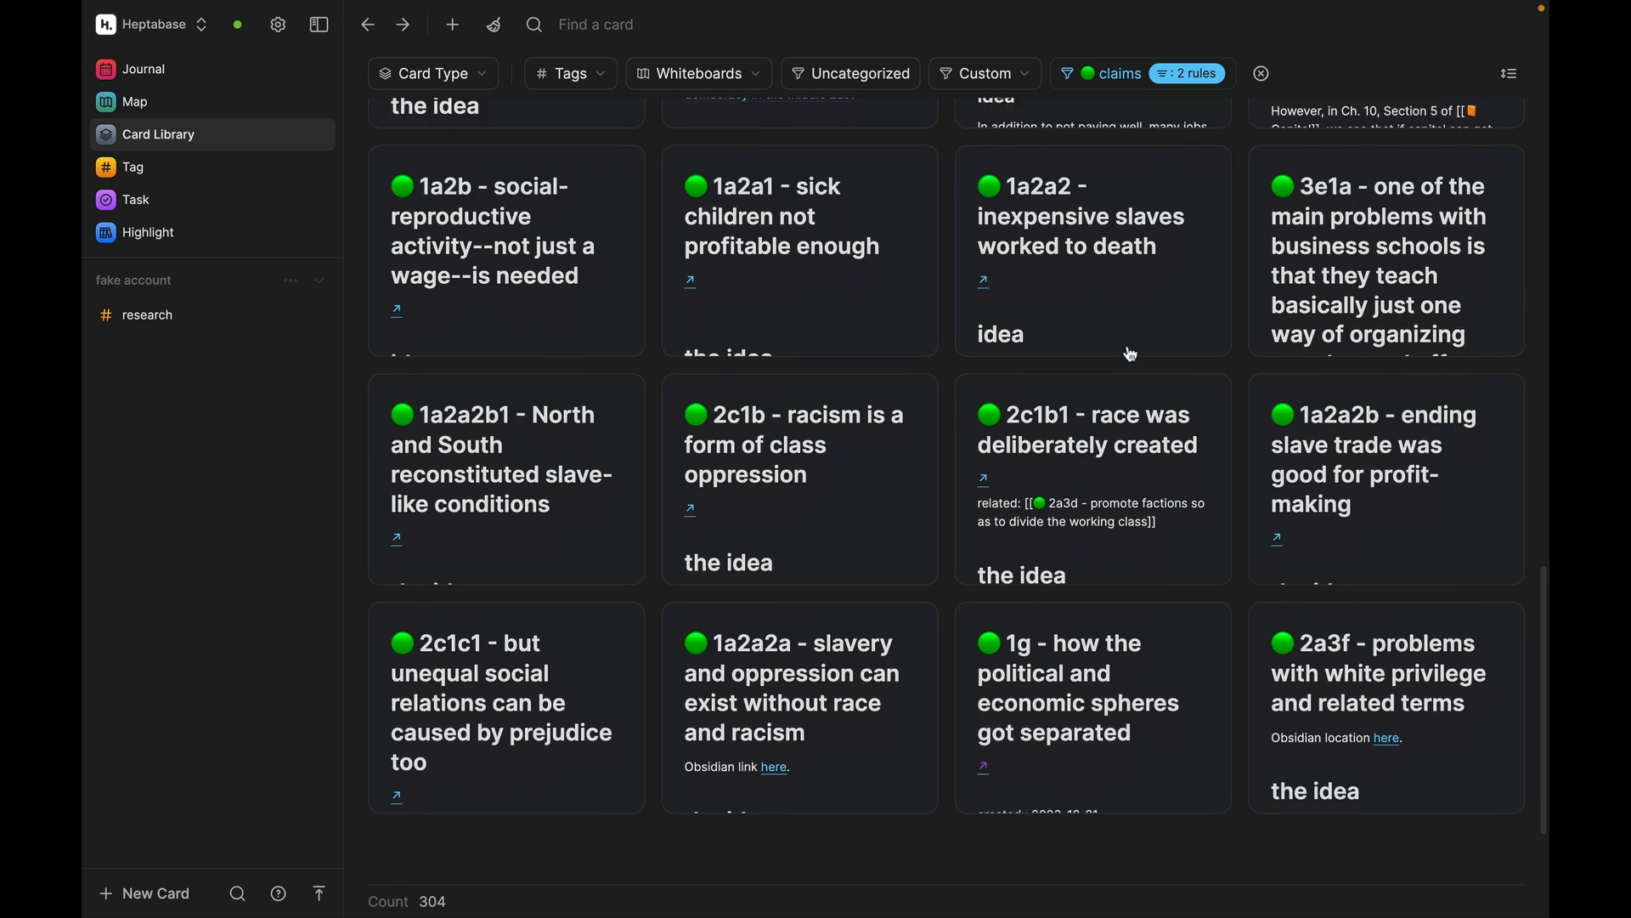
{"action": "scroll", "coordinate": [1130, 352], "scroll_direction": "up", "scroll_amount": 3}
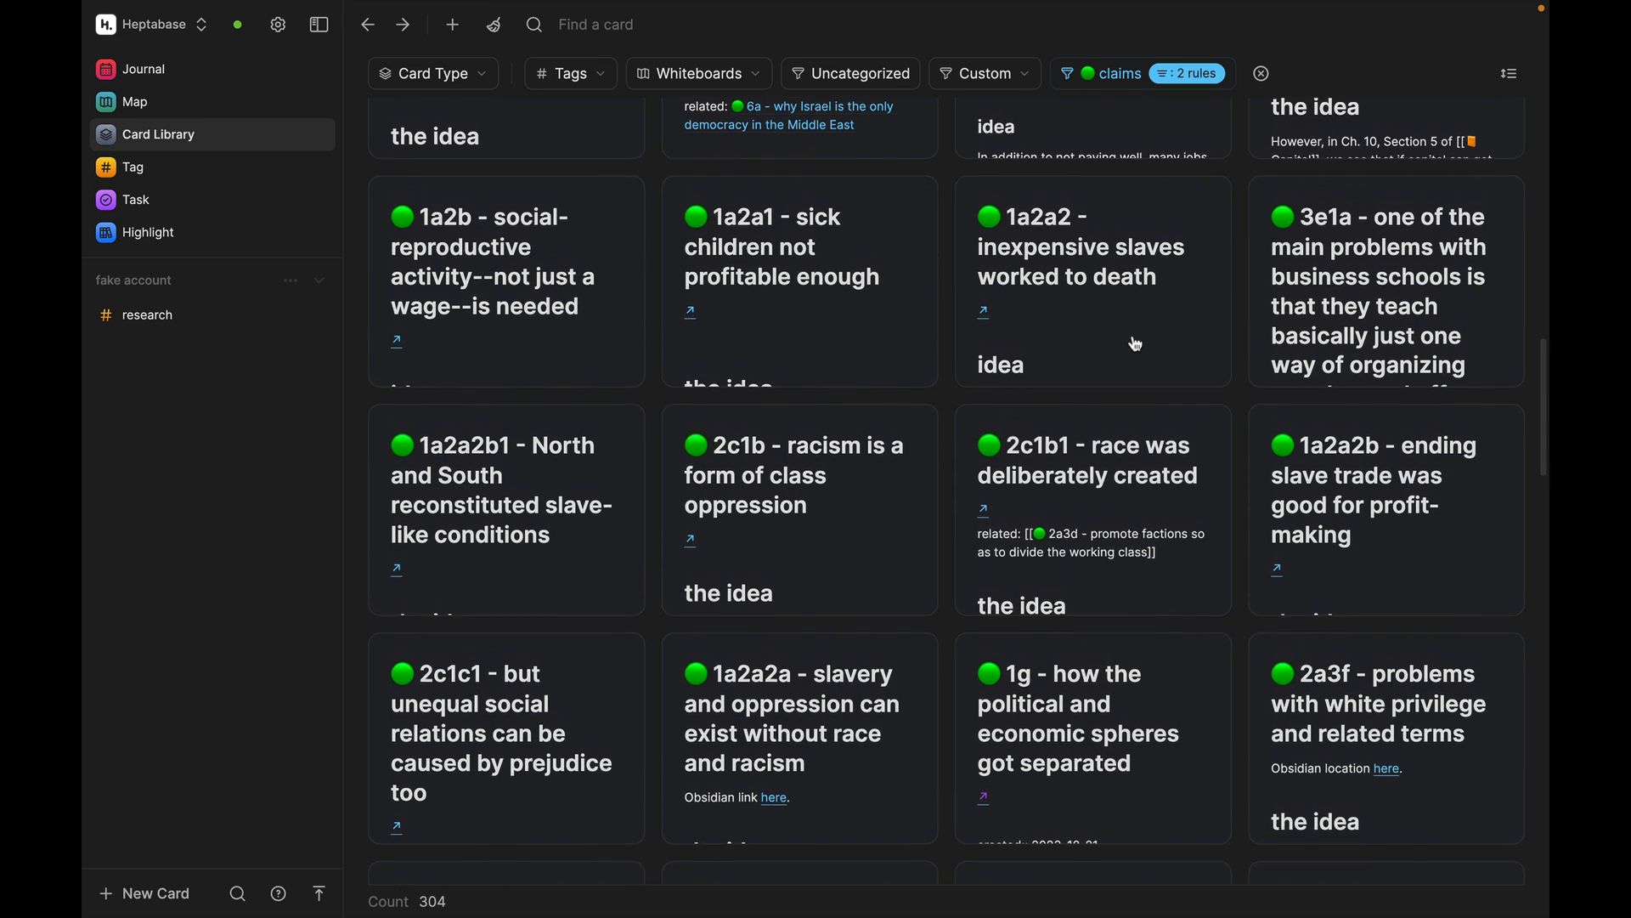
{"action": "scroll", "coordinate": [1136, 343], "scroll_direction": "down", "scroll_amount": 1}
{"action": "scroll", "coordinate": [1136, 343], "scroll_direction": "down", "scroll_amount": 9}
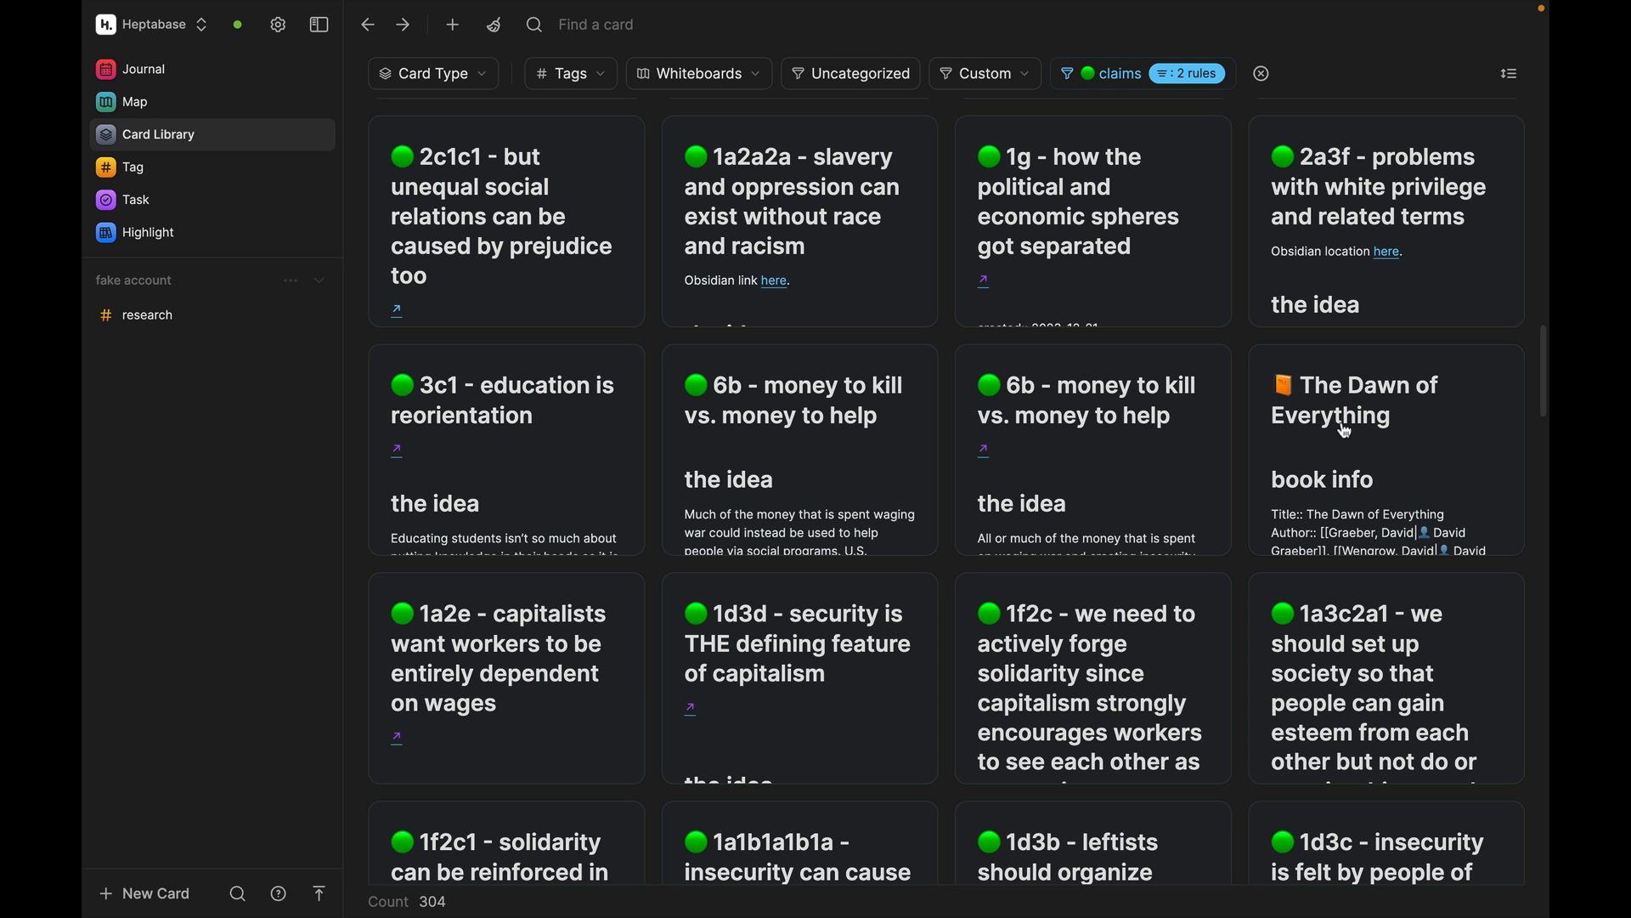
{"action": "scroll", "coordinate": [1345, 431], "scroll_direction": "down", "scroll_amount": 5}
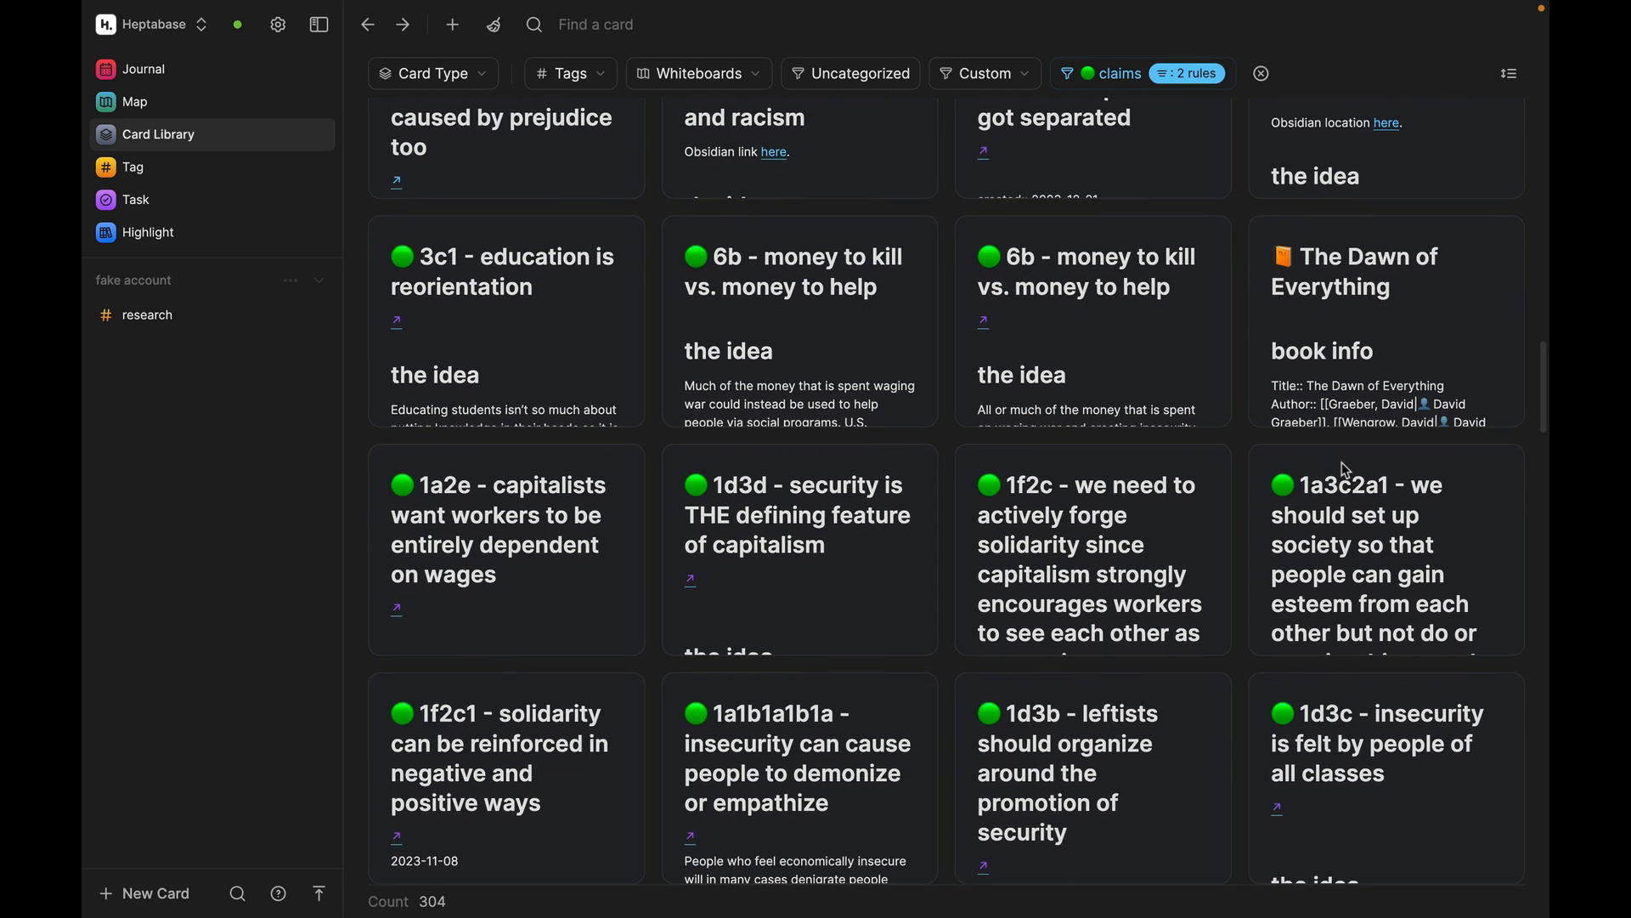
{"action": "scroll", "coordinate": [1345, 470], "scroll_direction": "down", "scroll_amount": 5}
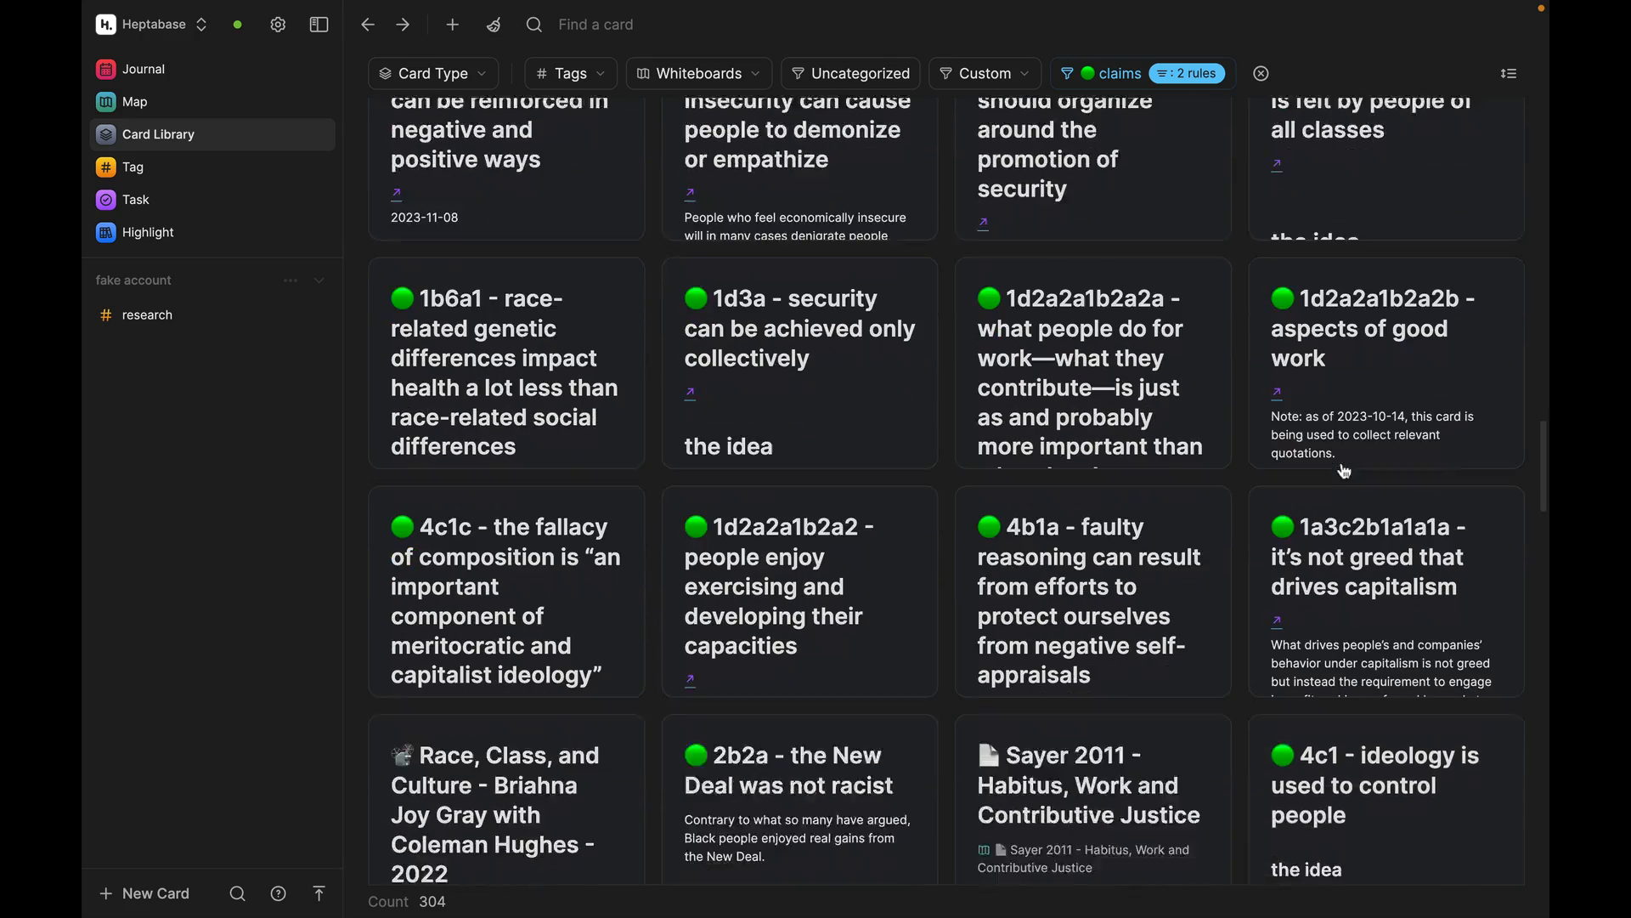
{"action": "scroll", "coordinate": [1345, 470], "scroll_direction": "up", "scroll_amount": 15}
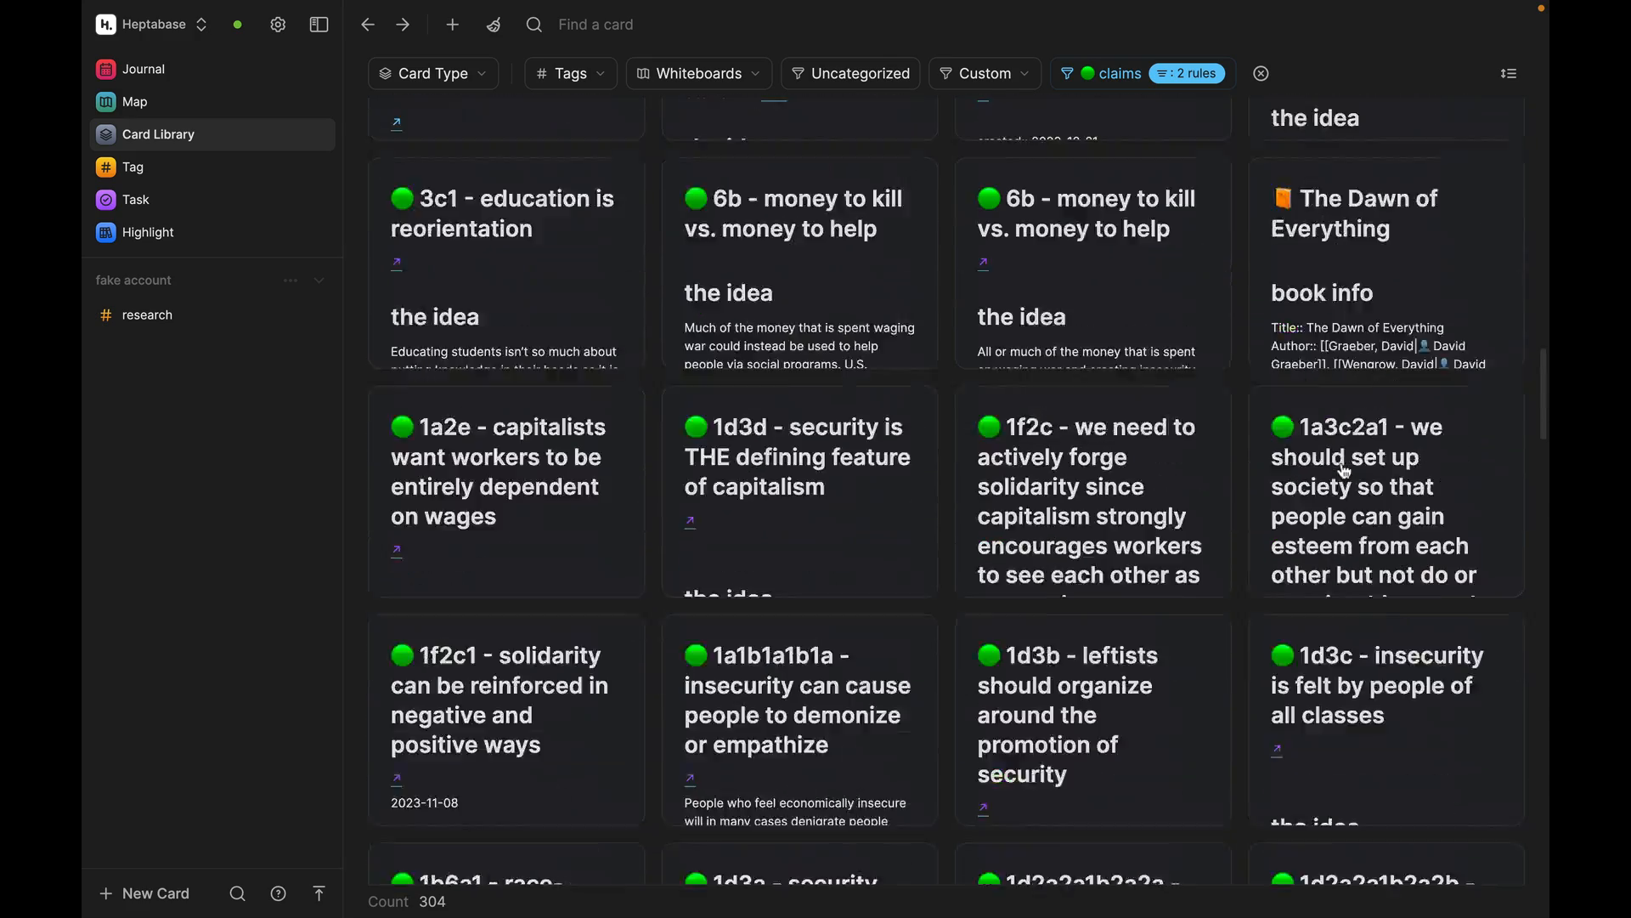
{"action": "scroll", "coordinate": [1345, 471], "scroll_direction": "up", "scroll_amount": 10}
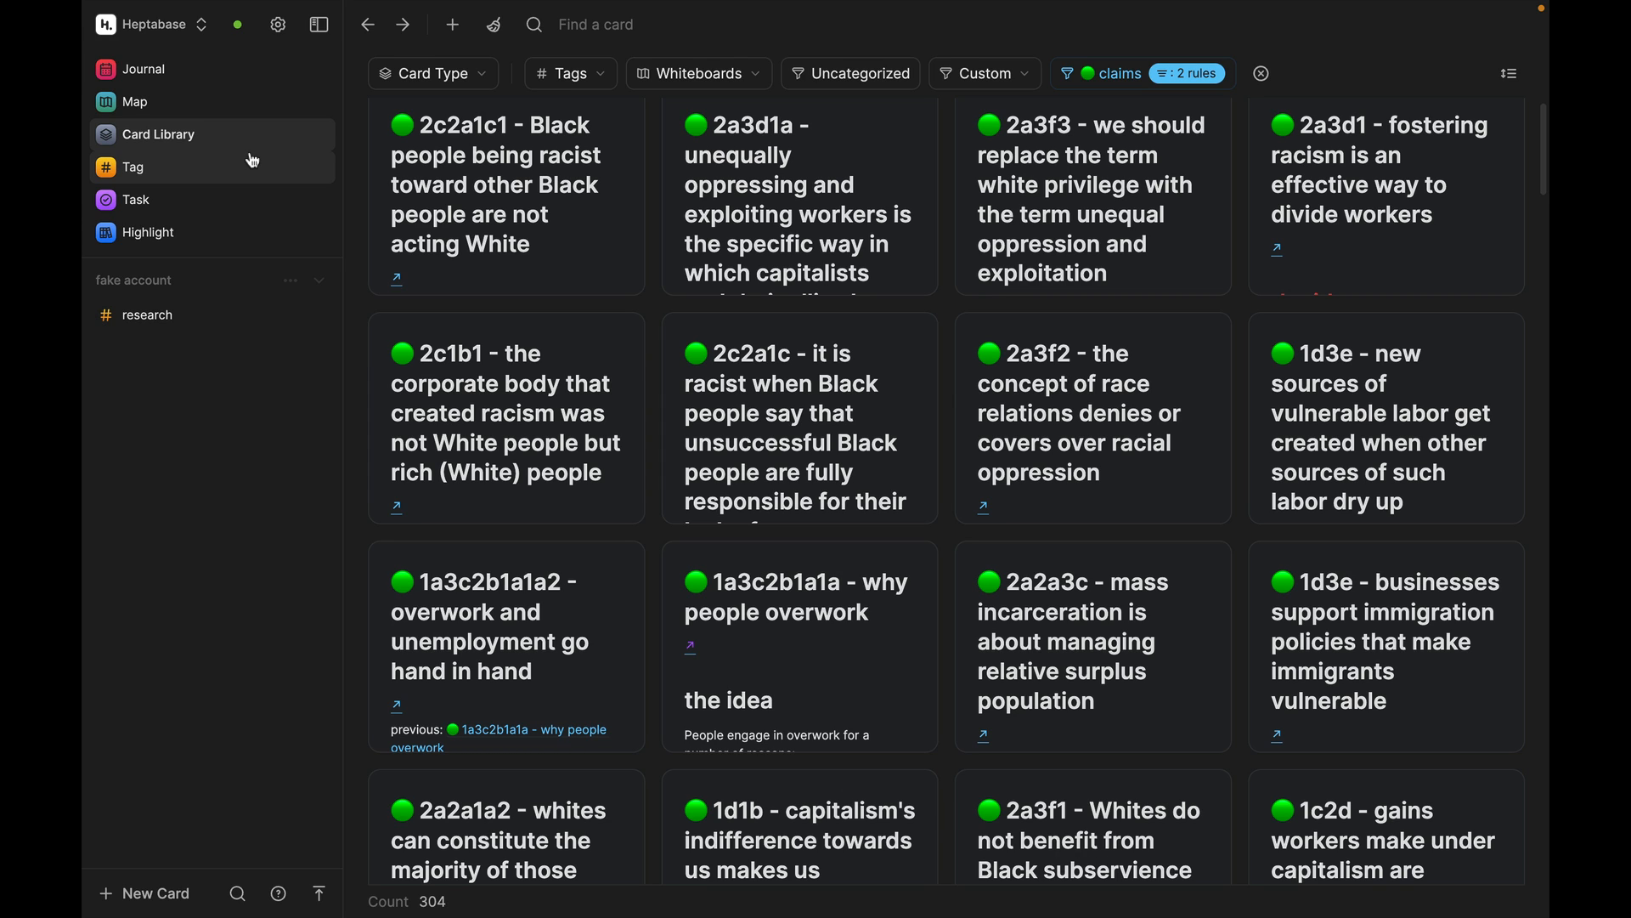
Step: Open the 📙 book tag's table from the overview of all tags
{"action": "left_click", "coordinate": [253, 163]}
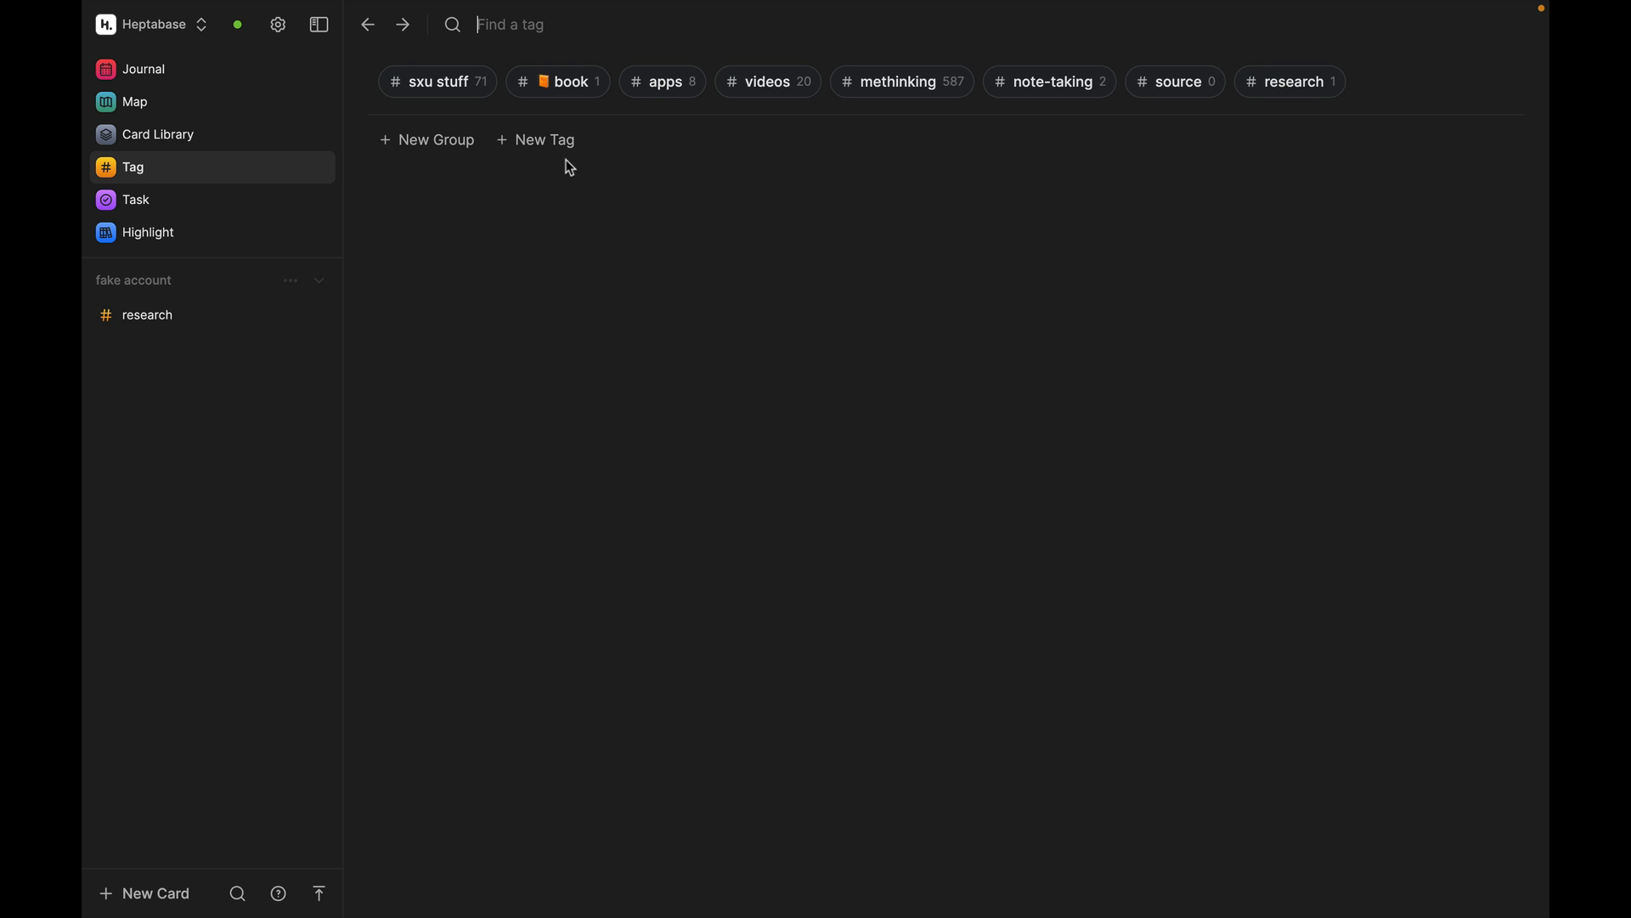
{"action": "left_click", "coordinate": [584, 84]}
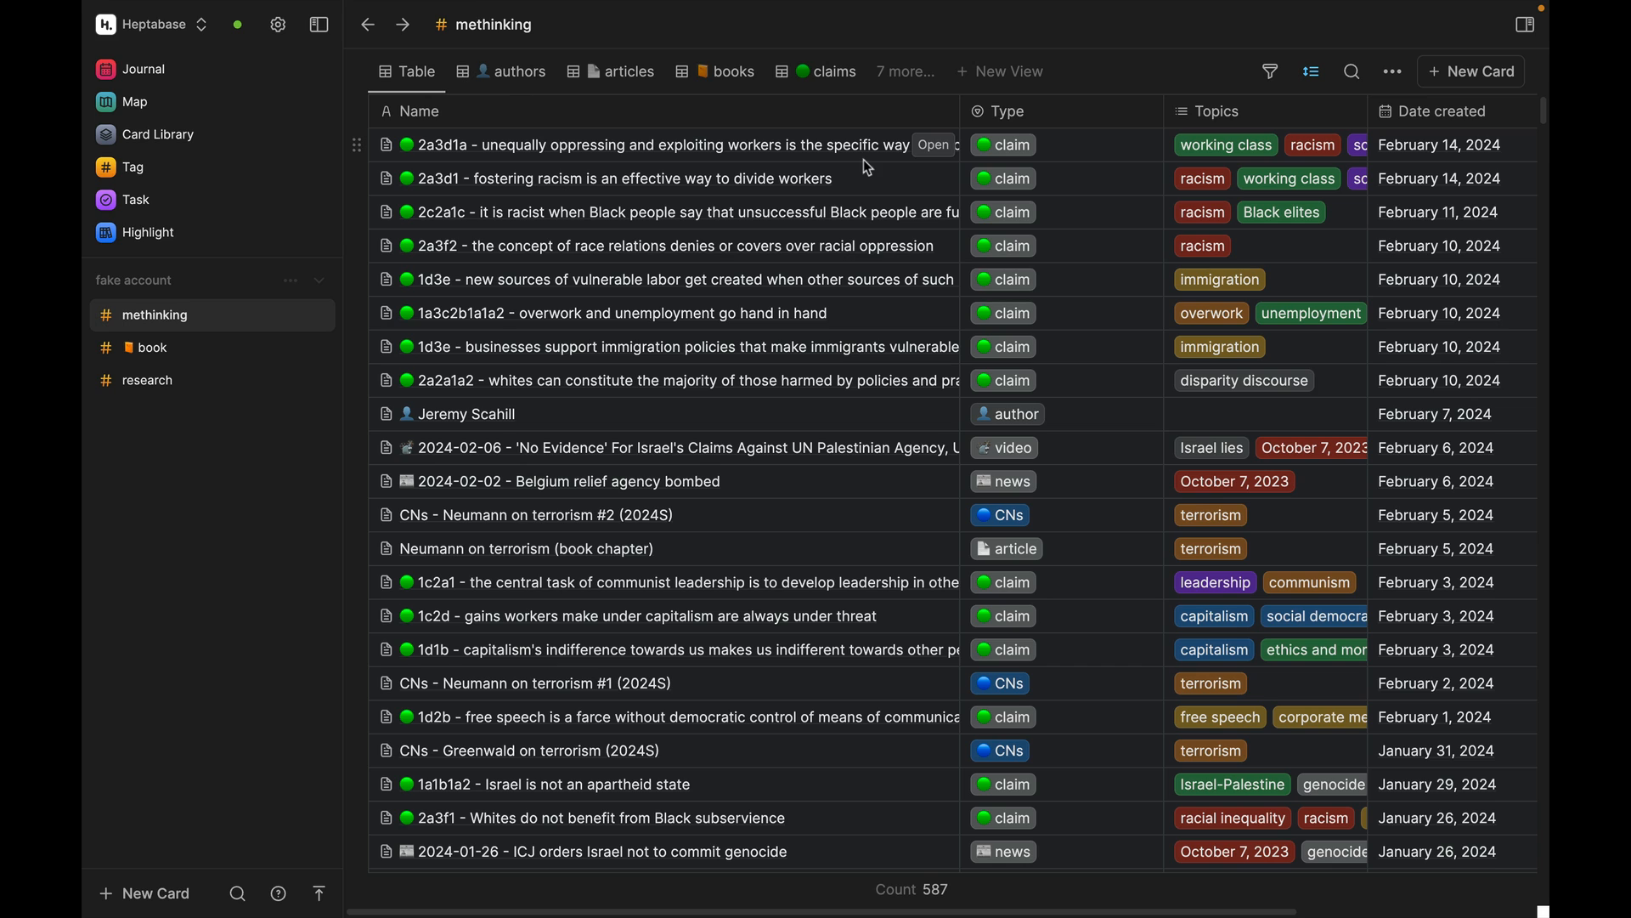
Step: Filter the methinking tag's table to cards whose Topics property contains happiness
{"action": "left_click", "coordinate": [1274, 75]}
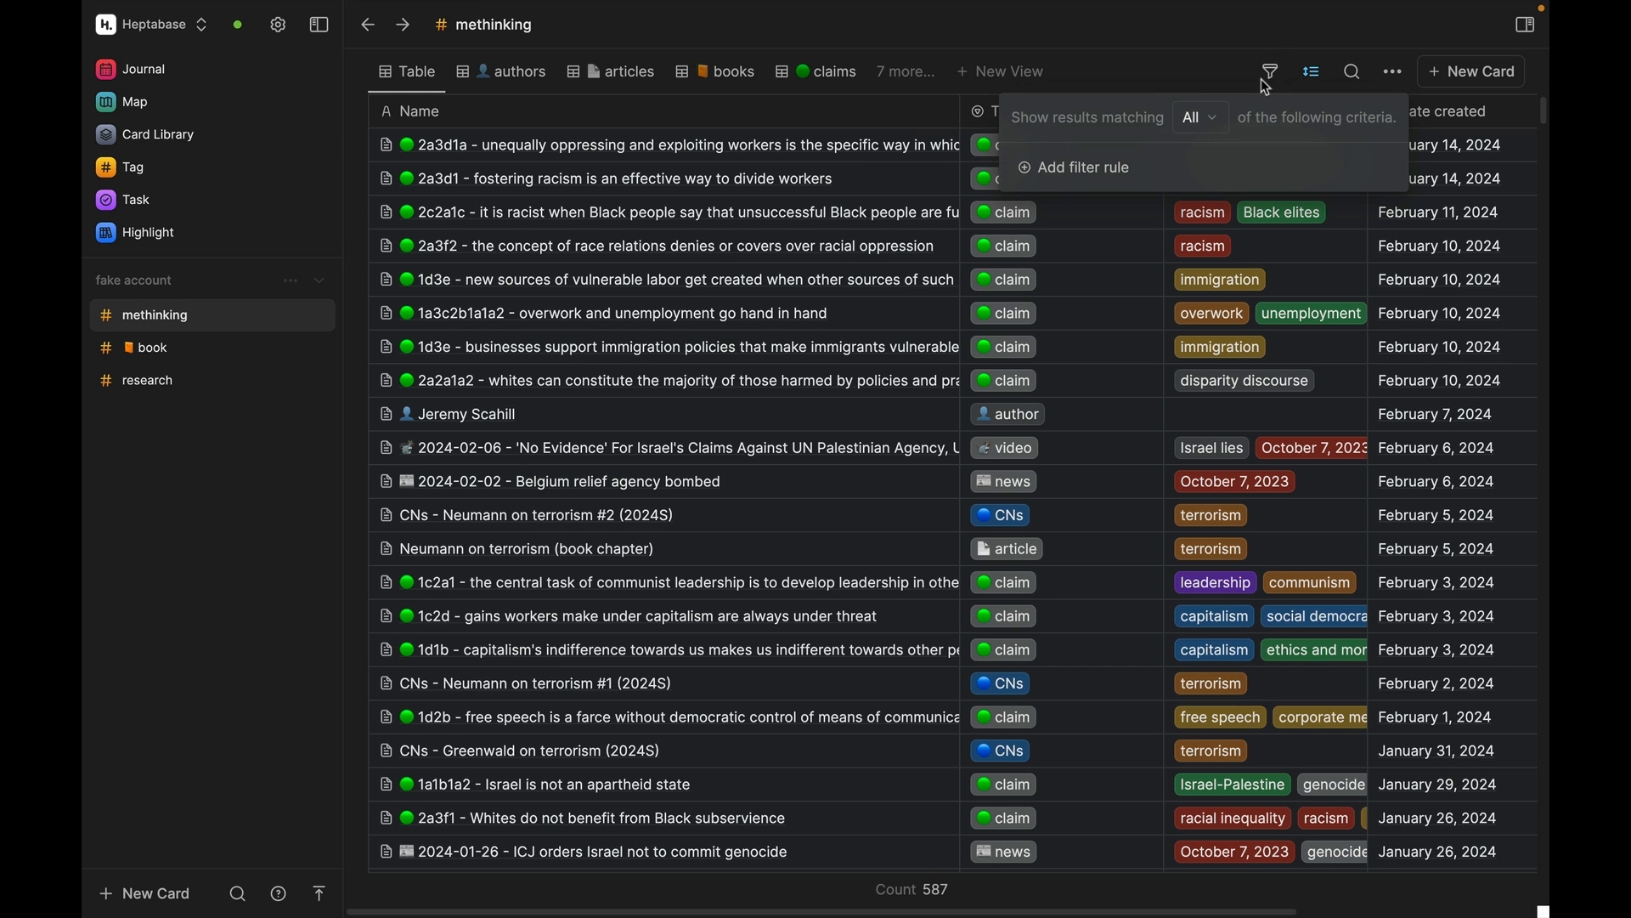
{"action": "left_click", "coordinate": [1075, 169]}
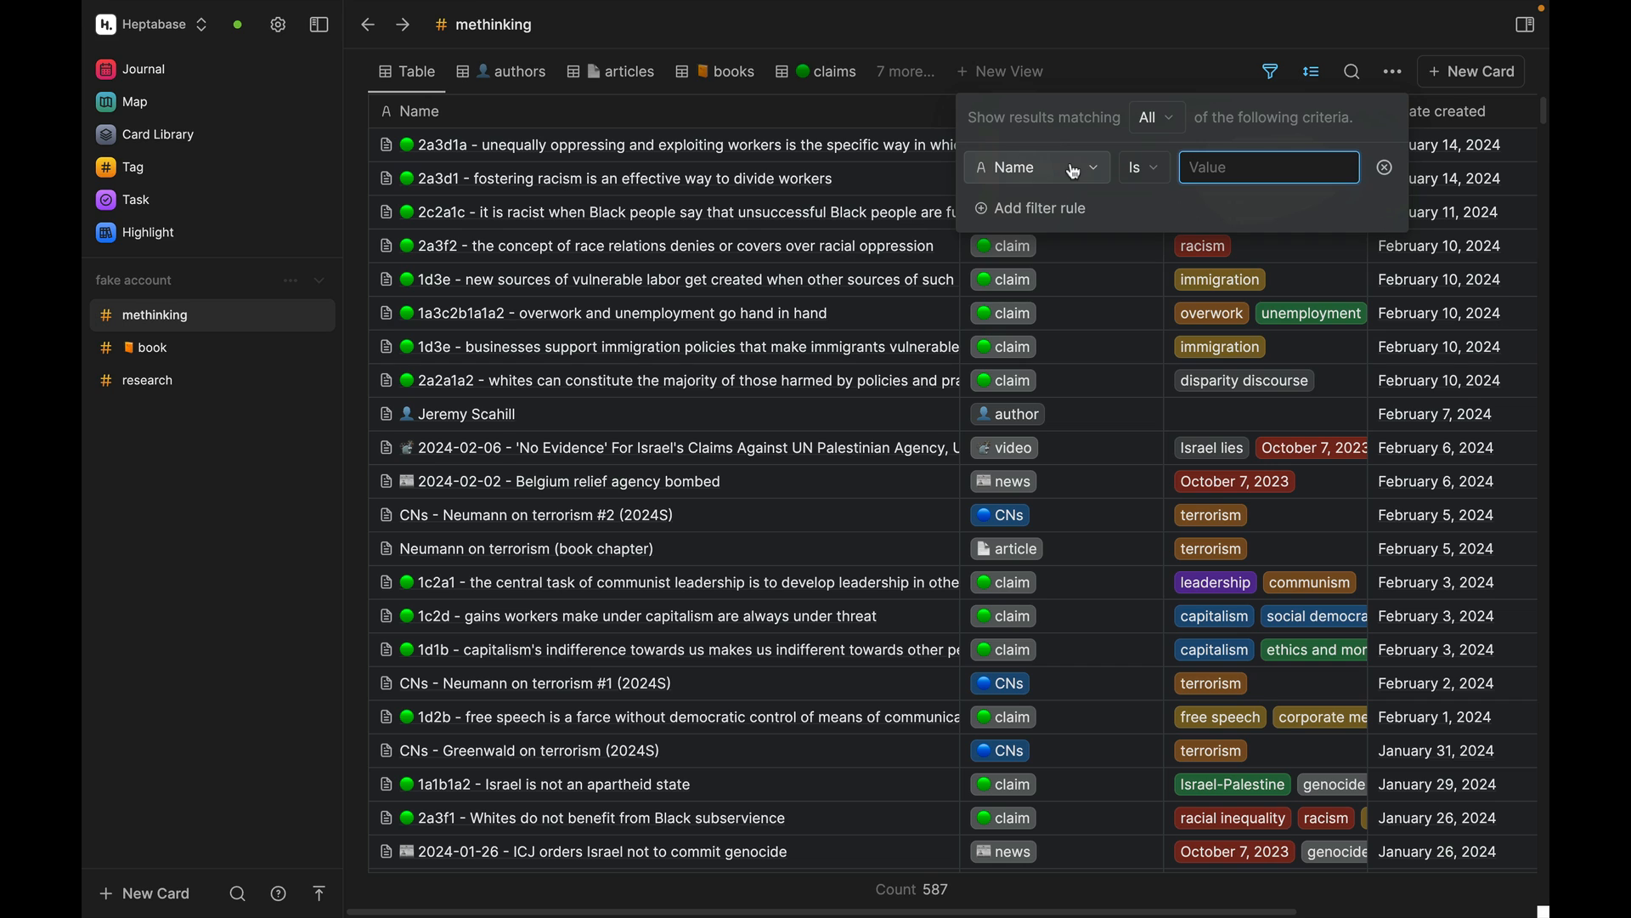
{"action": "left_click", "coordinate": [1074, 169]}
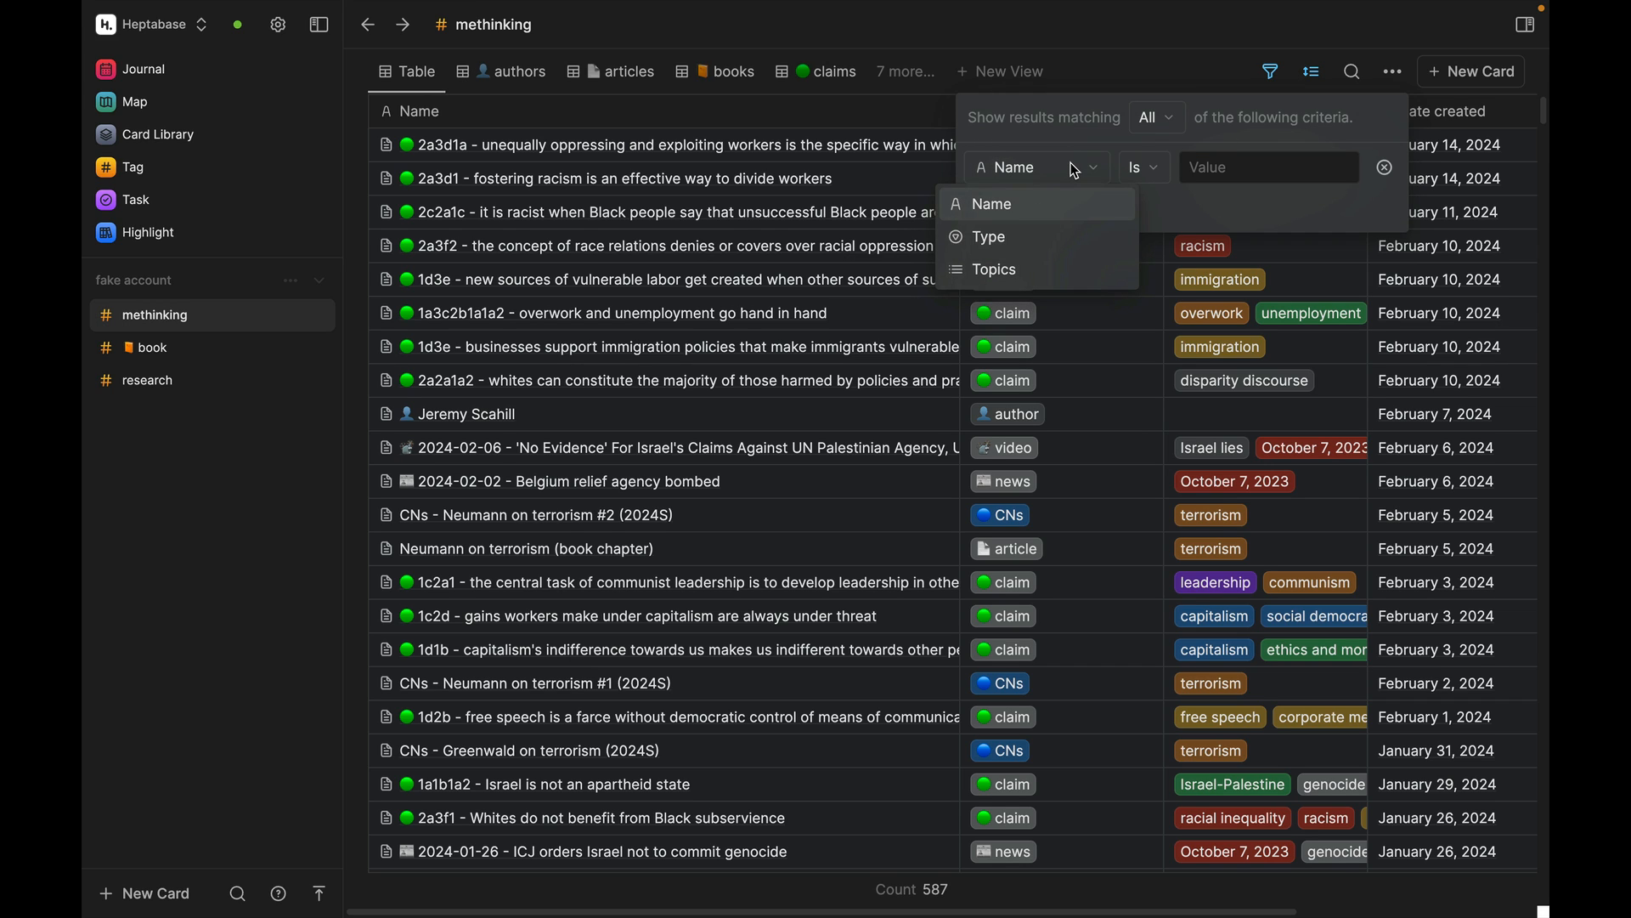
{"action": "left_click", "coordinate": [1030, 273]}
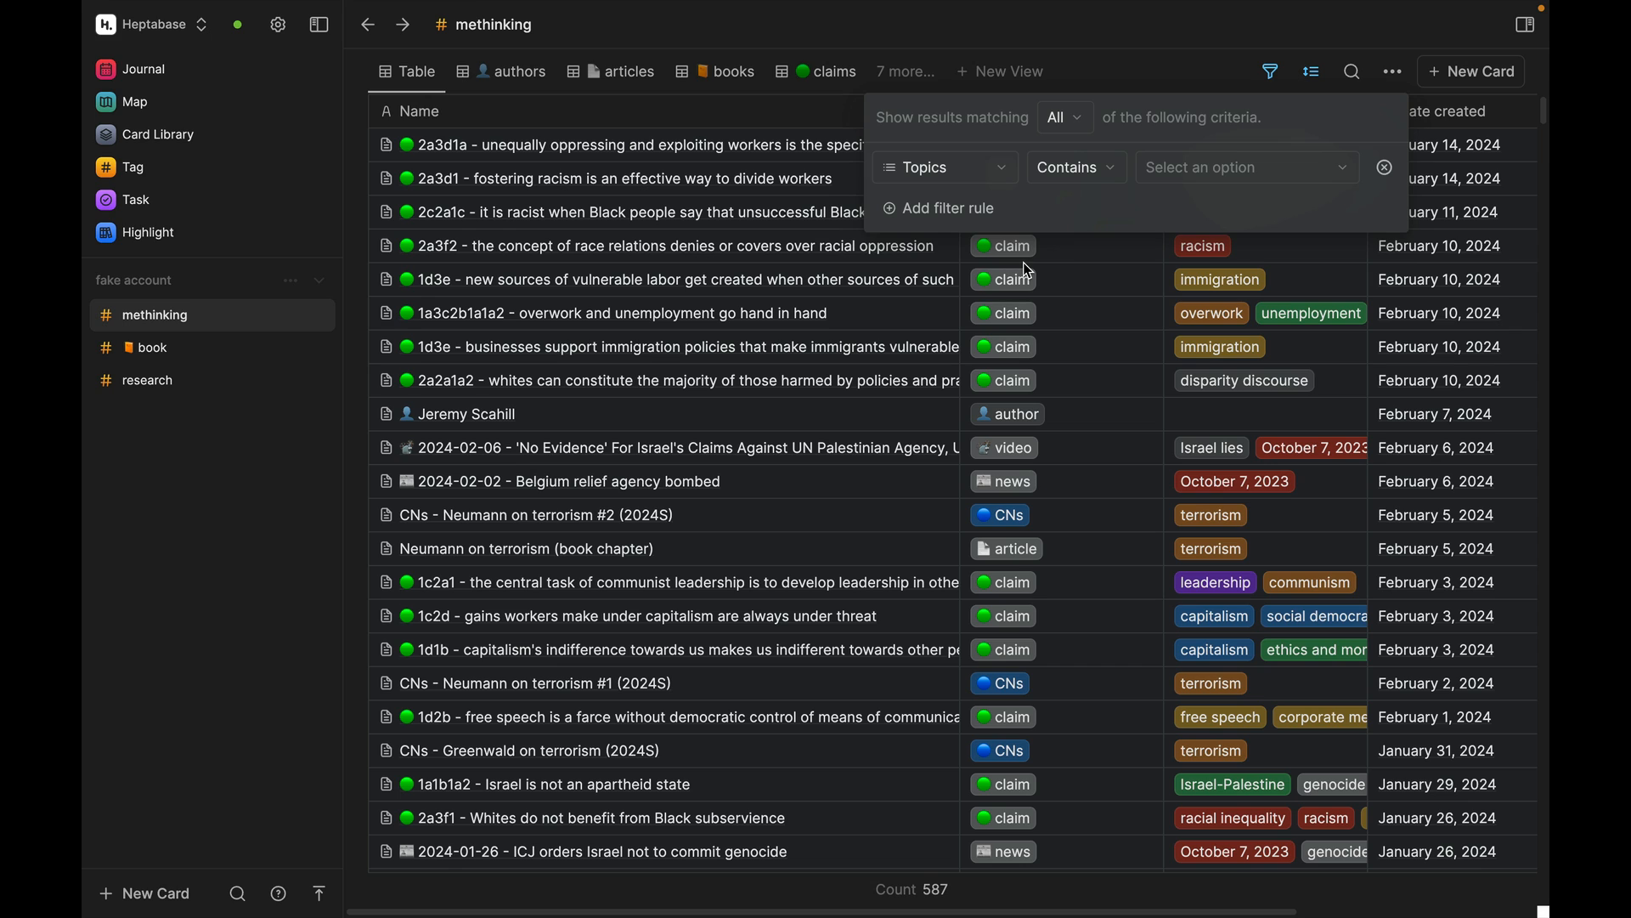
{"action": "left_click", "coordinate": [1176, 174]}
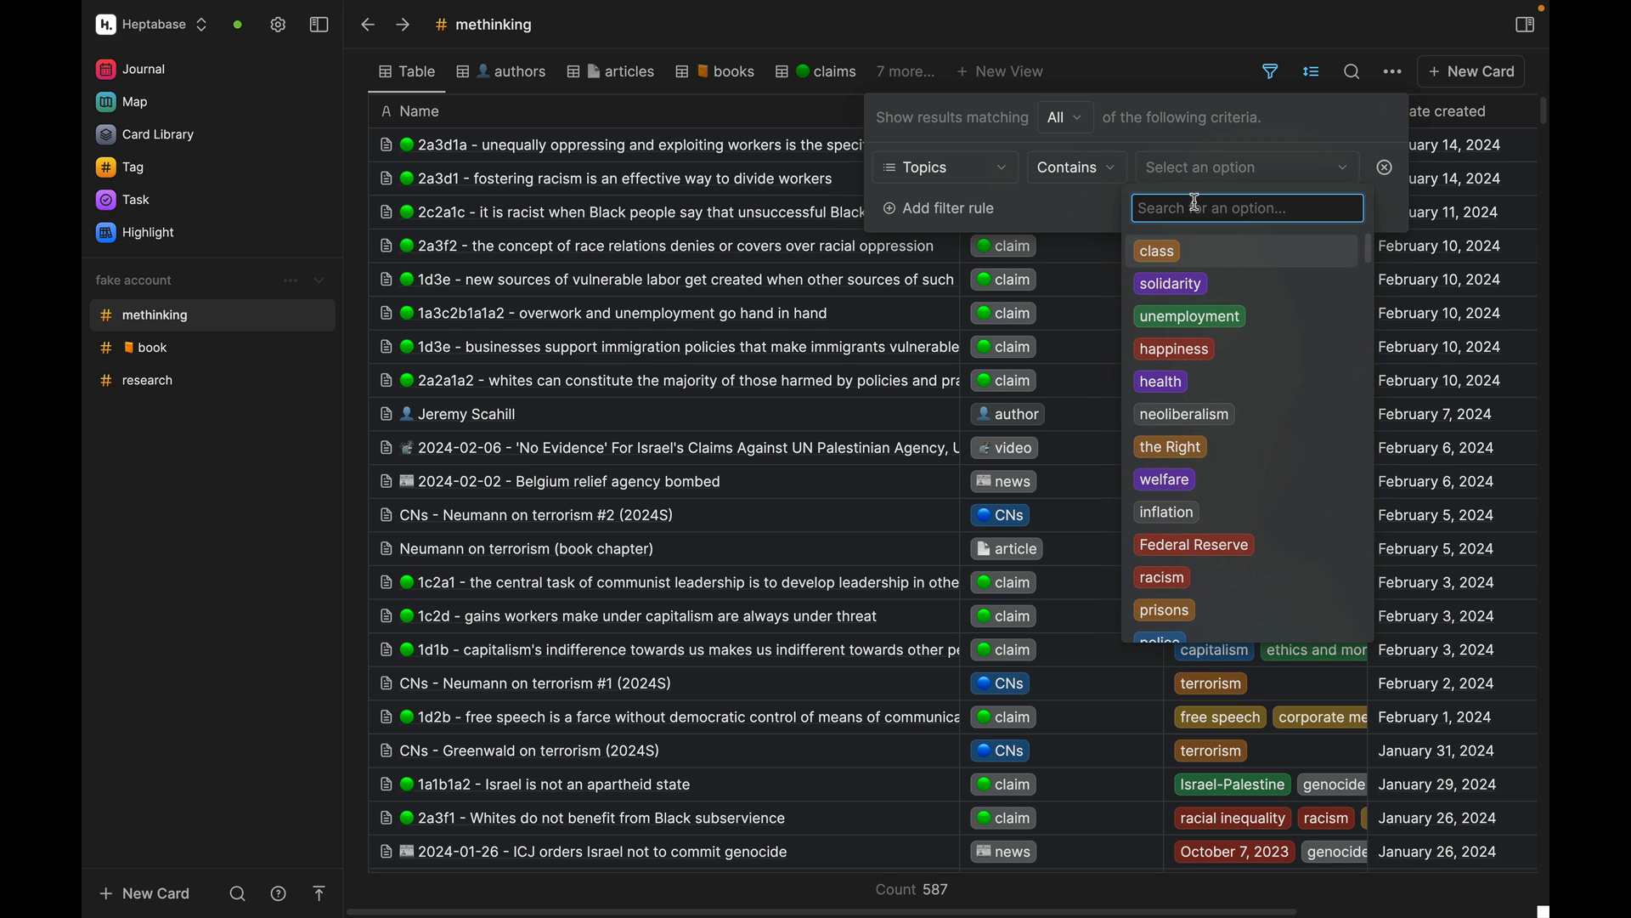
{"action": "left_click", "coordinate": [1181, 351]}
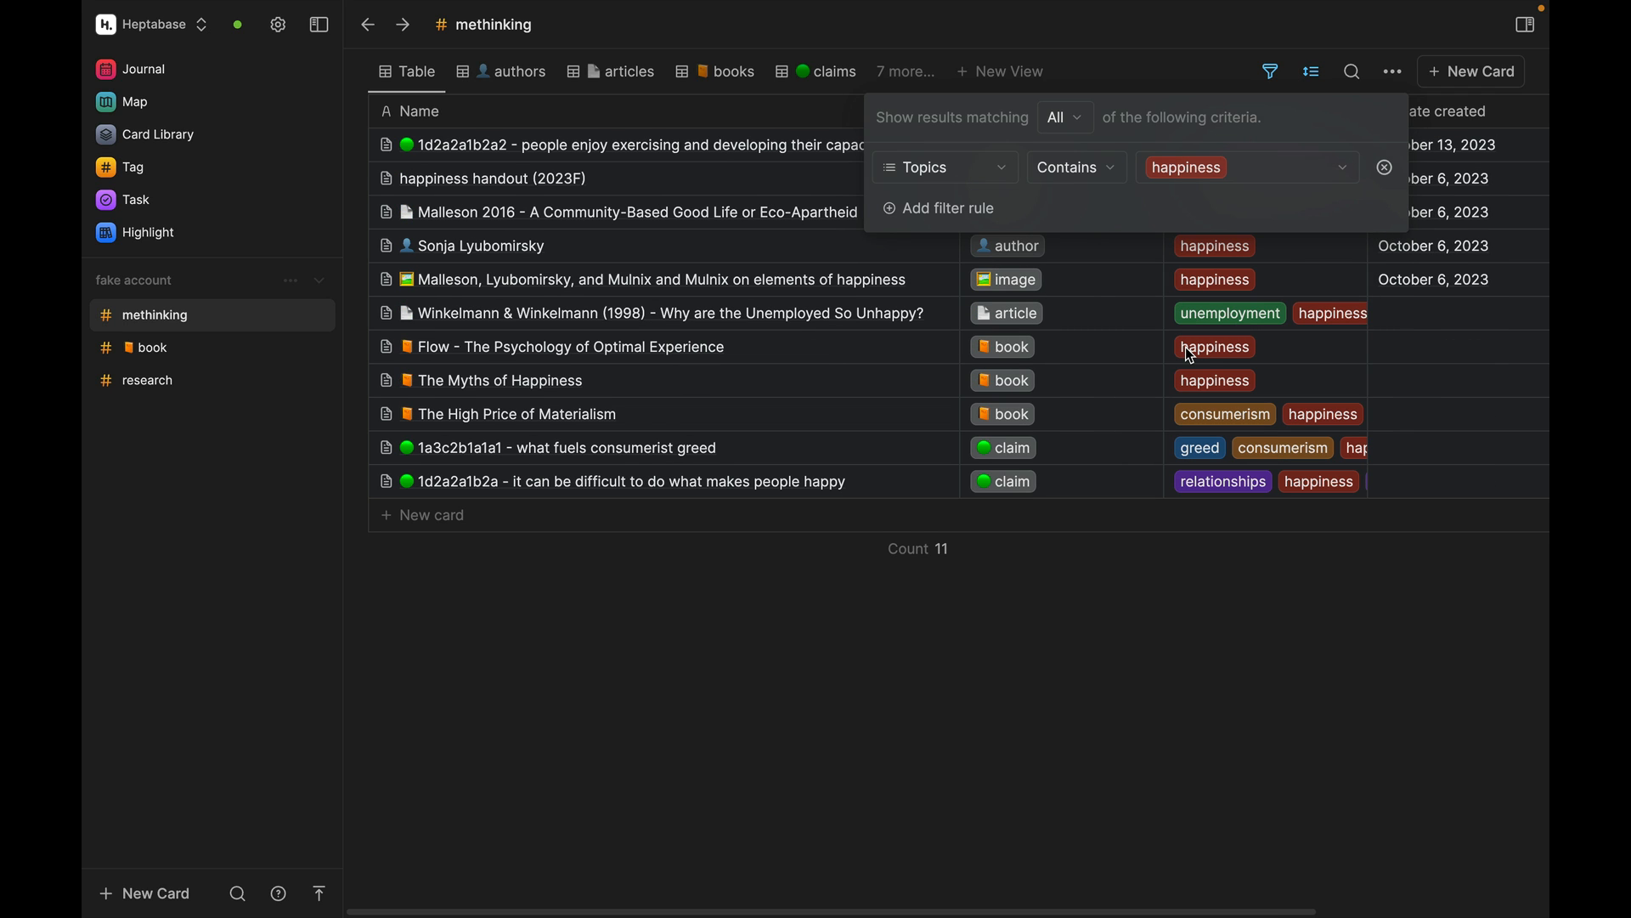
{"action": "left_click", "coordinate": [1078, 539]}
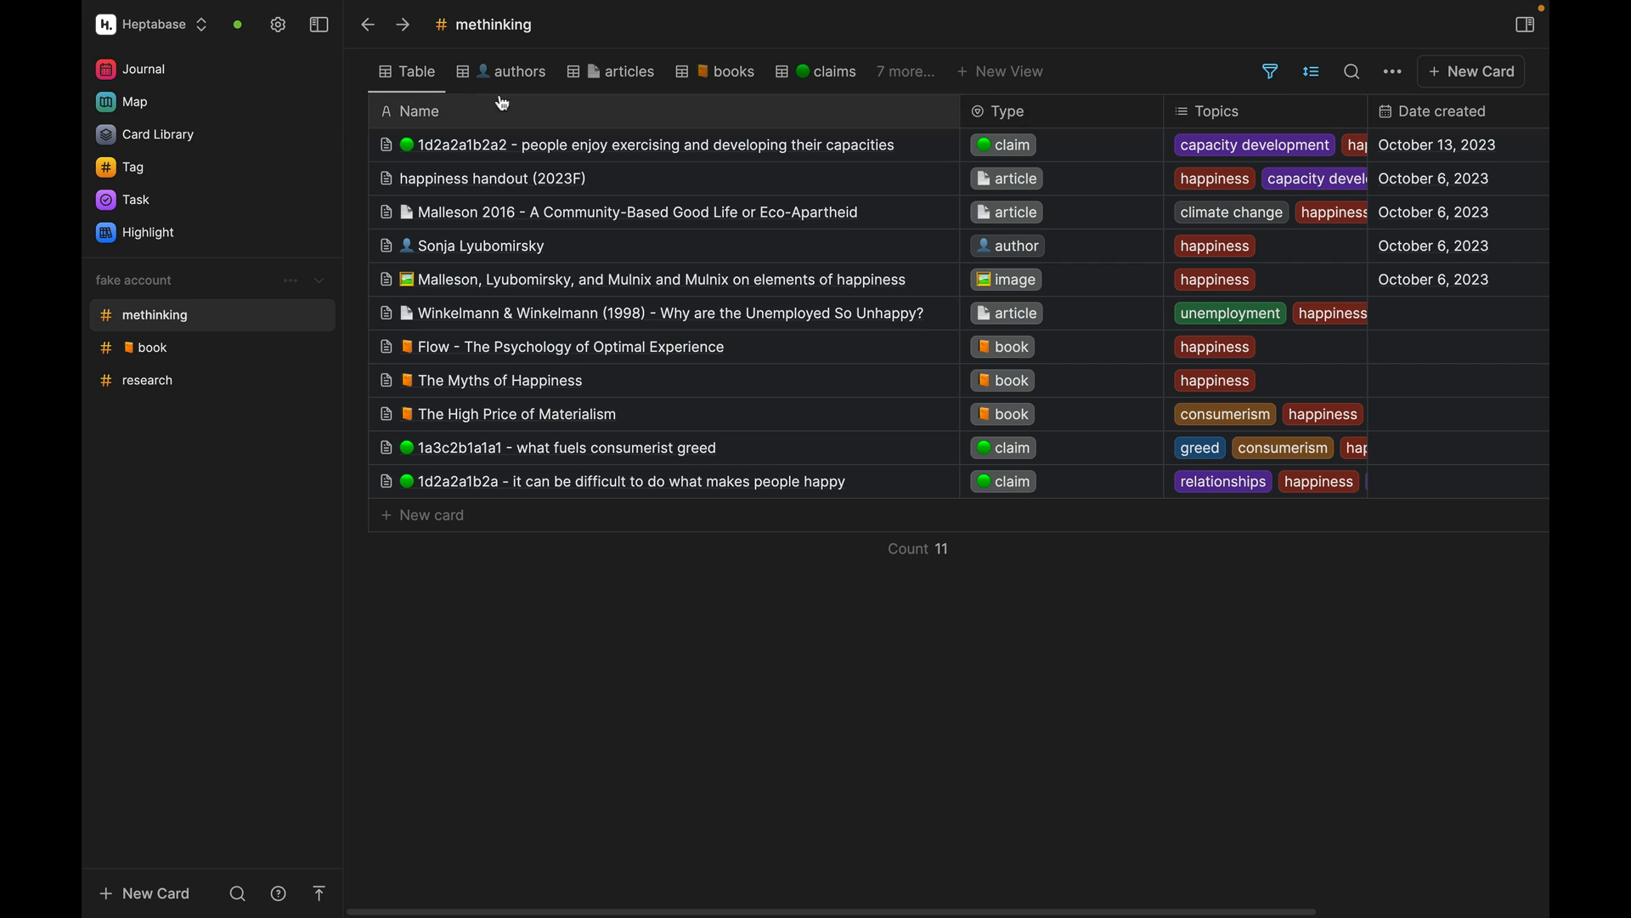
Step: Remove the happiness topic rule from the methinking table's filter
{"action": "left_click", "coordinate": [1273, 80]}
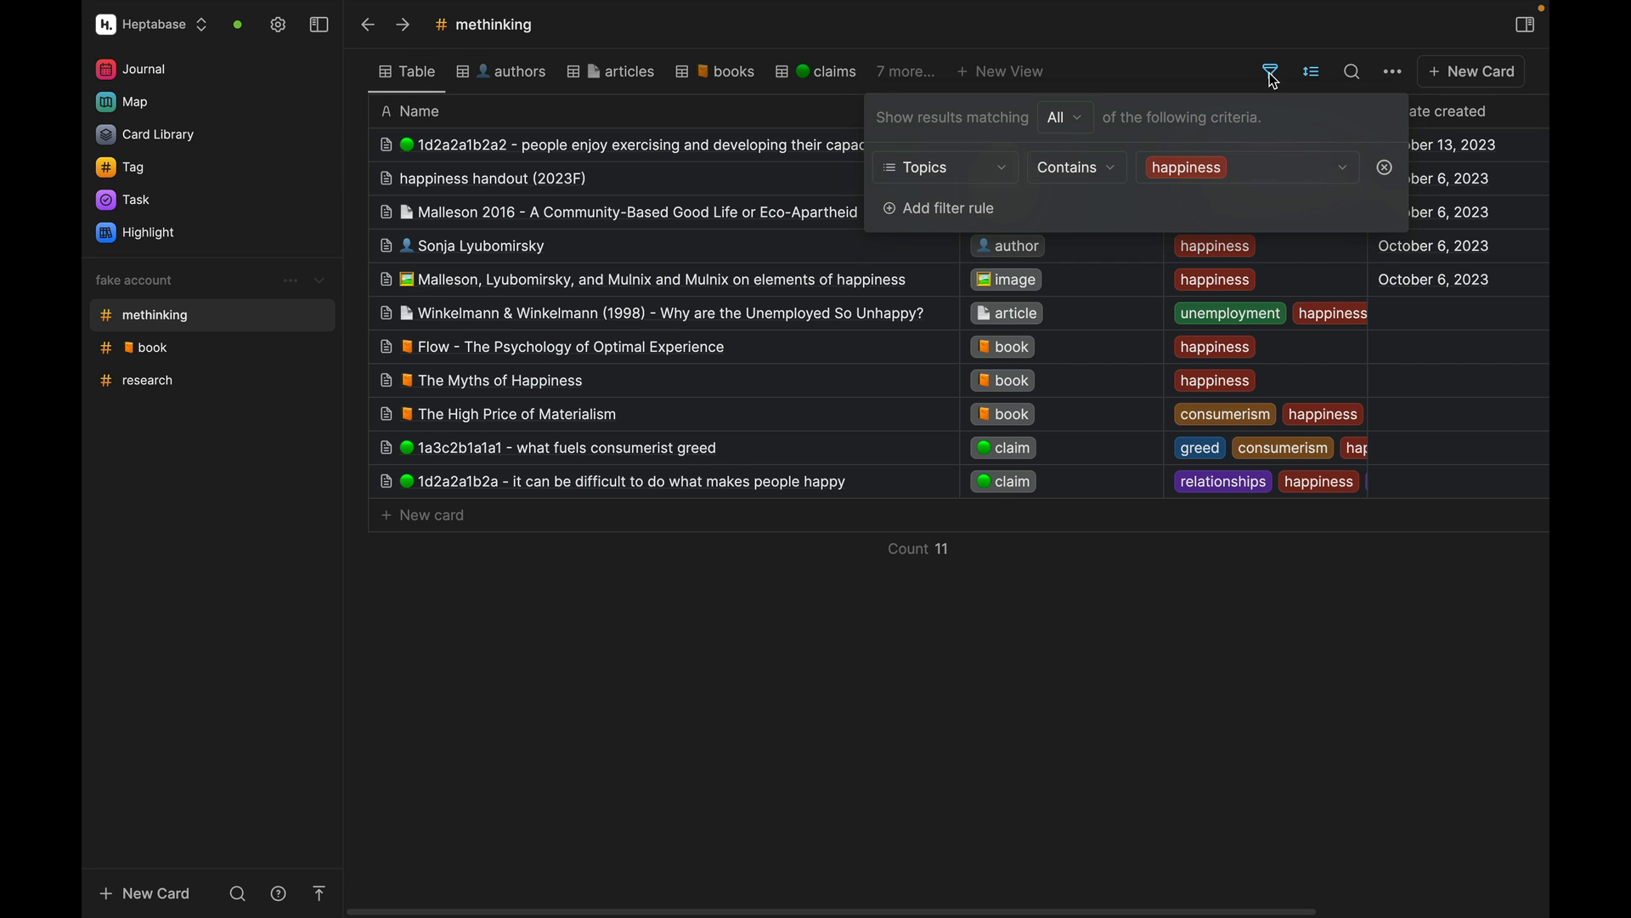
{"action": "left_click", "coordinate": [1387, 169]}
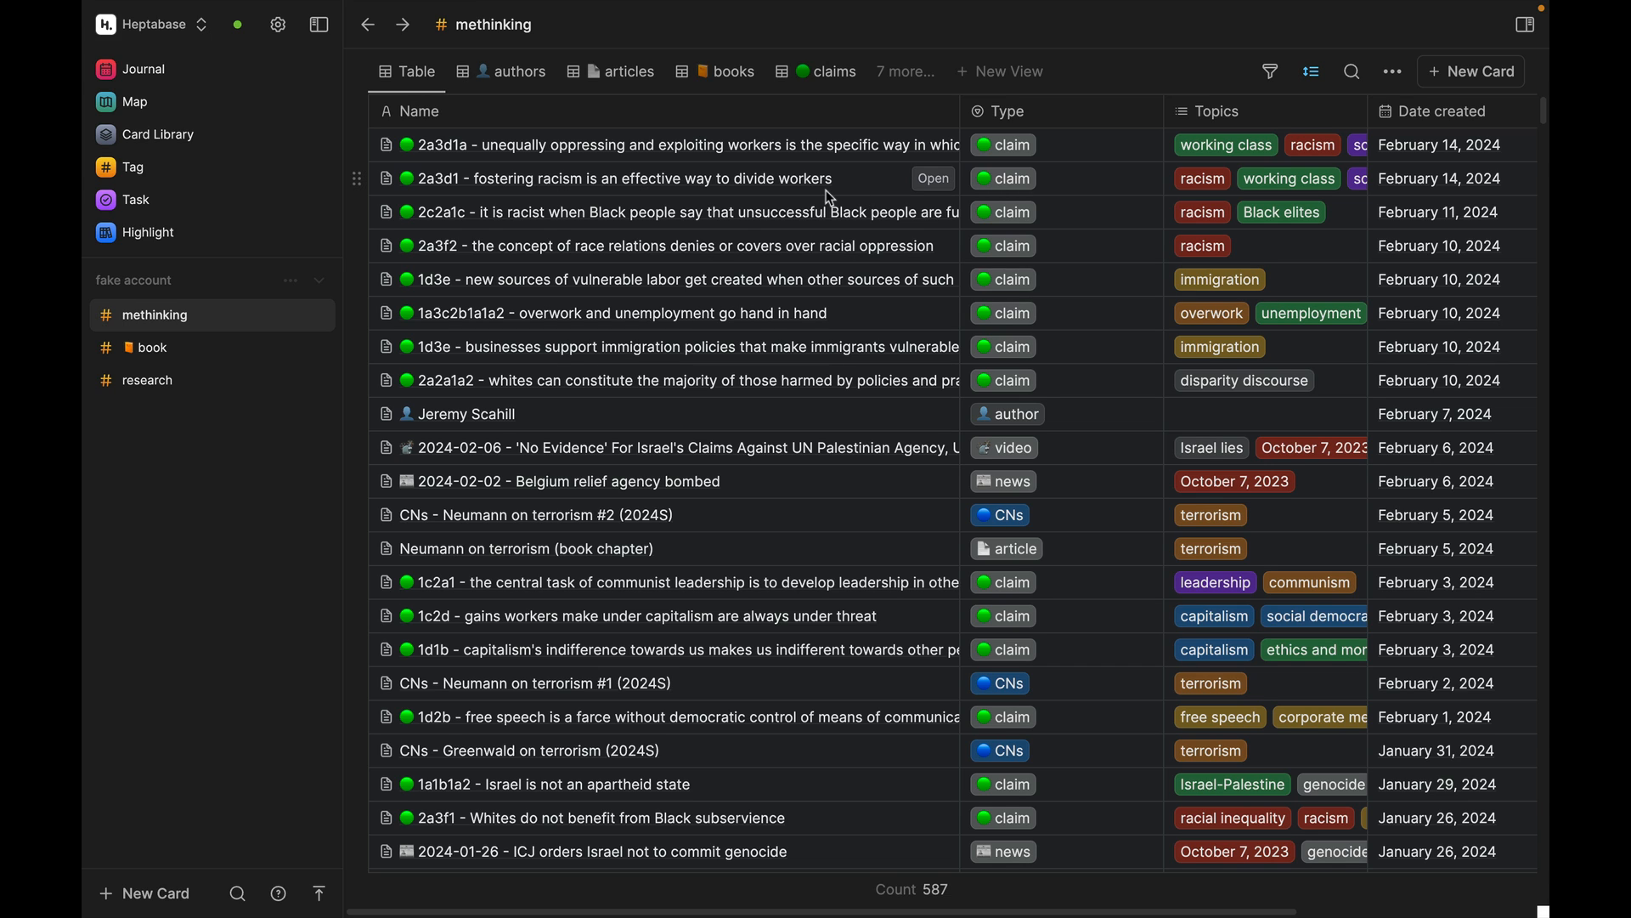
Step: Return to the overview of all tags and open the research tag's table
{"action": "left_click", "coordinate": [212, 181]}
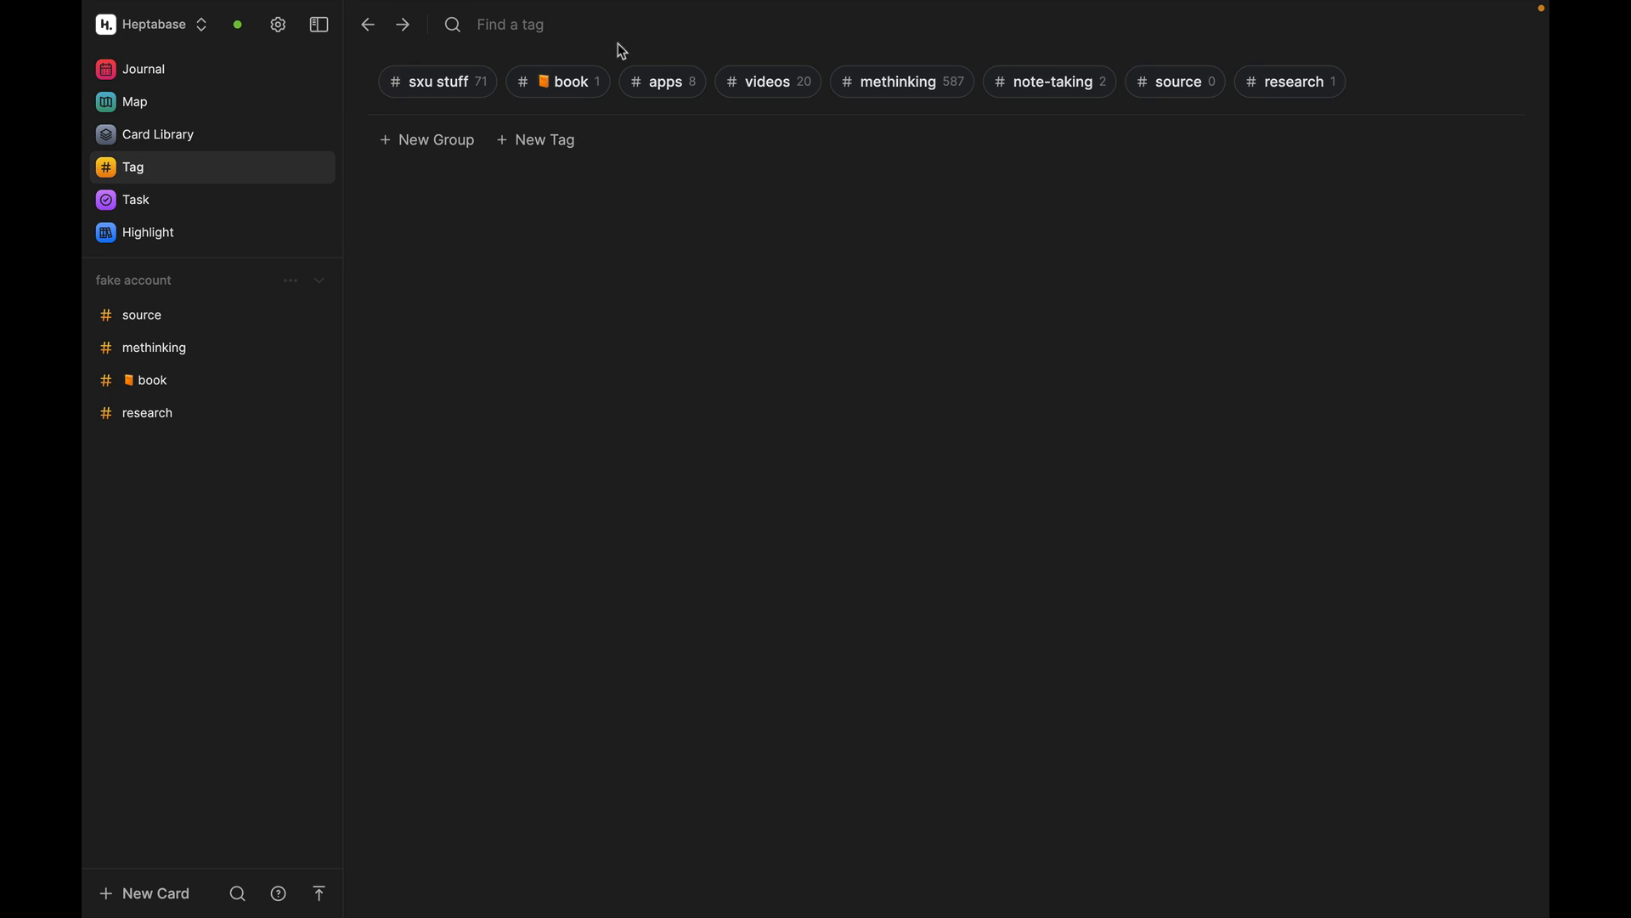
{"action": "left_click", "coordinate": [1285, 81]}
{"action": "left_click", "coordinate": [725, 150]}
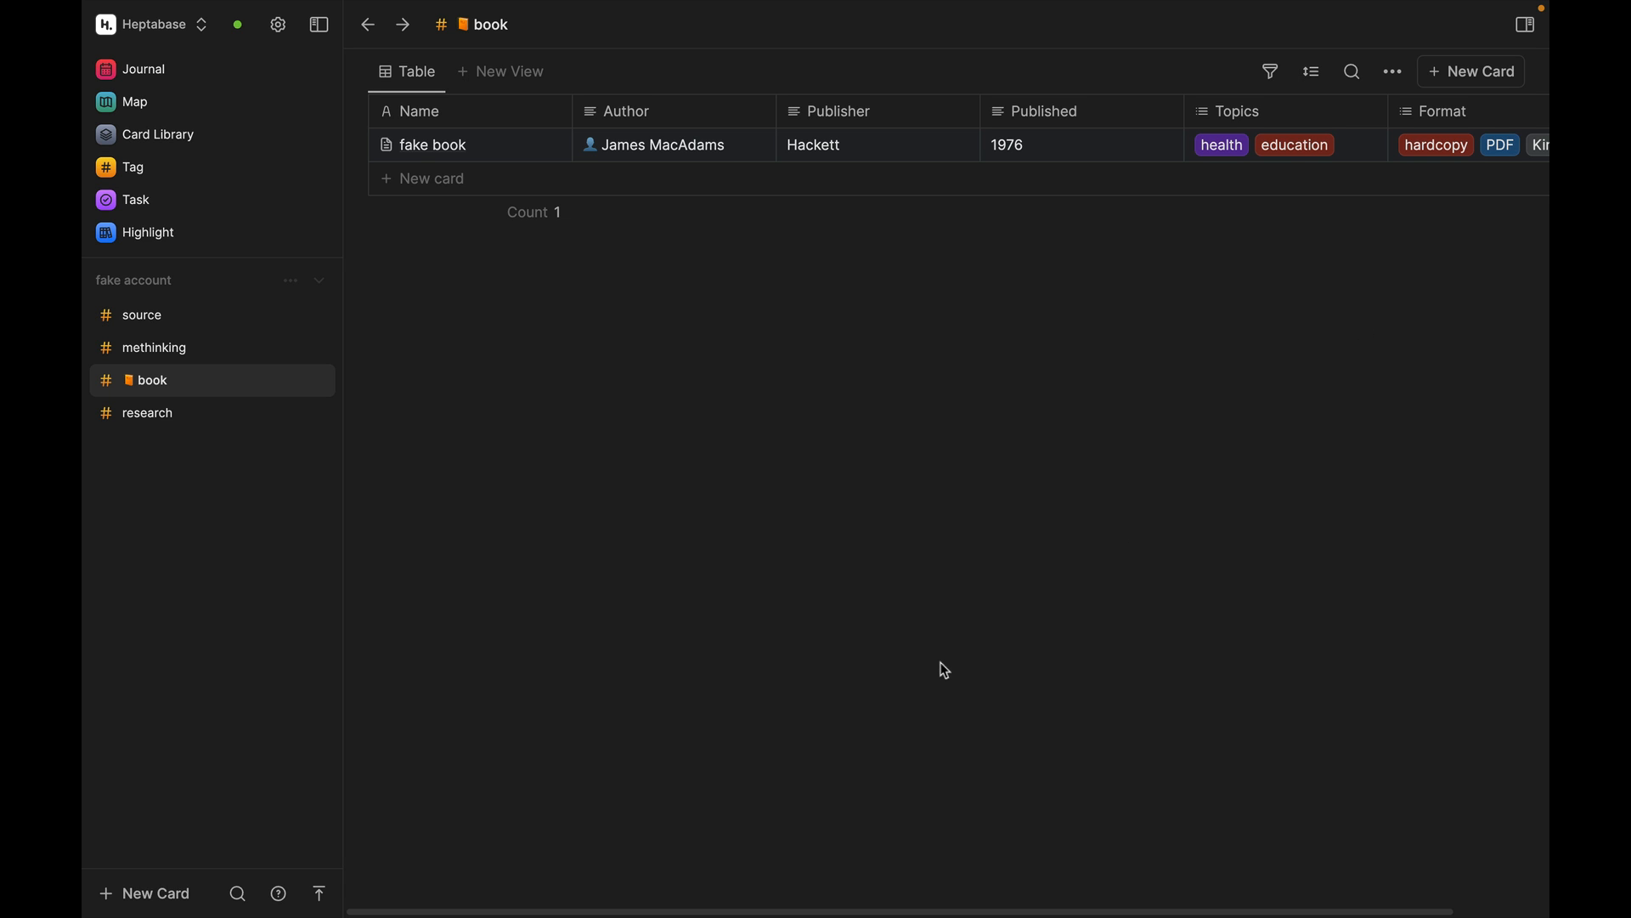
Step: Create a new card titled "fake card" and assign it the research and 📙 book tags
{"action": "left_click", "coordinate": [171, 895]}
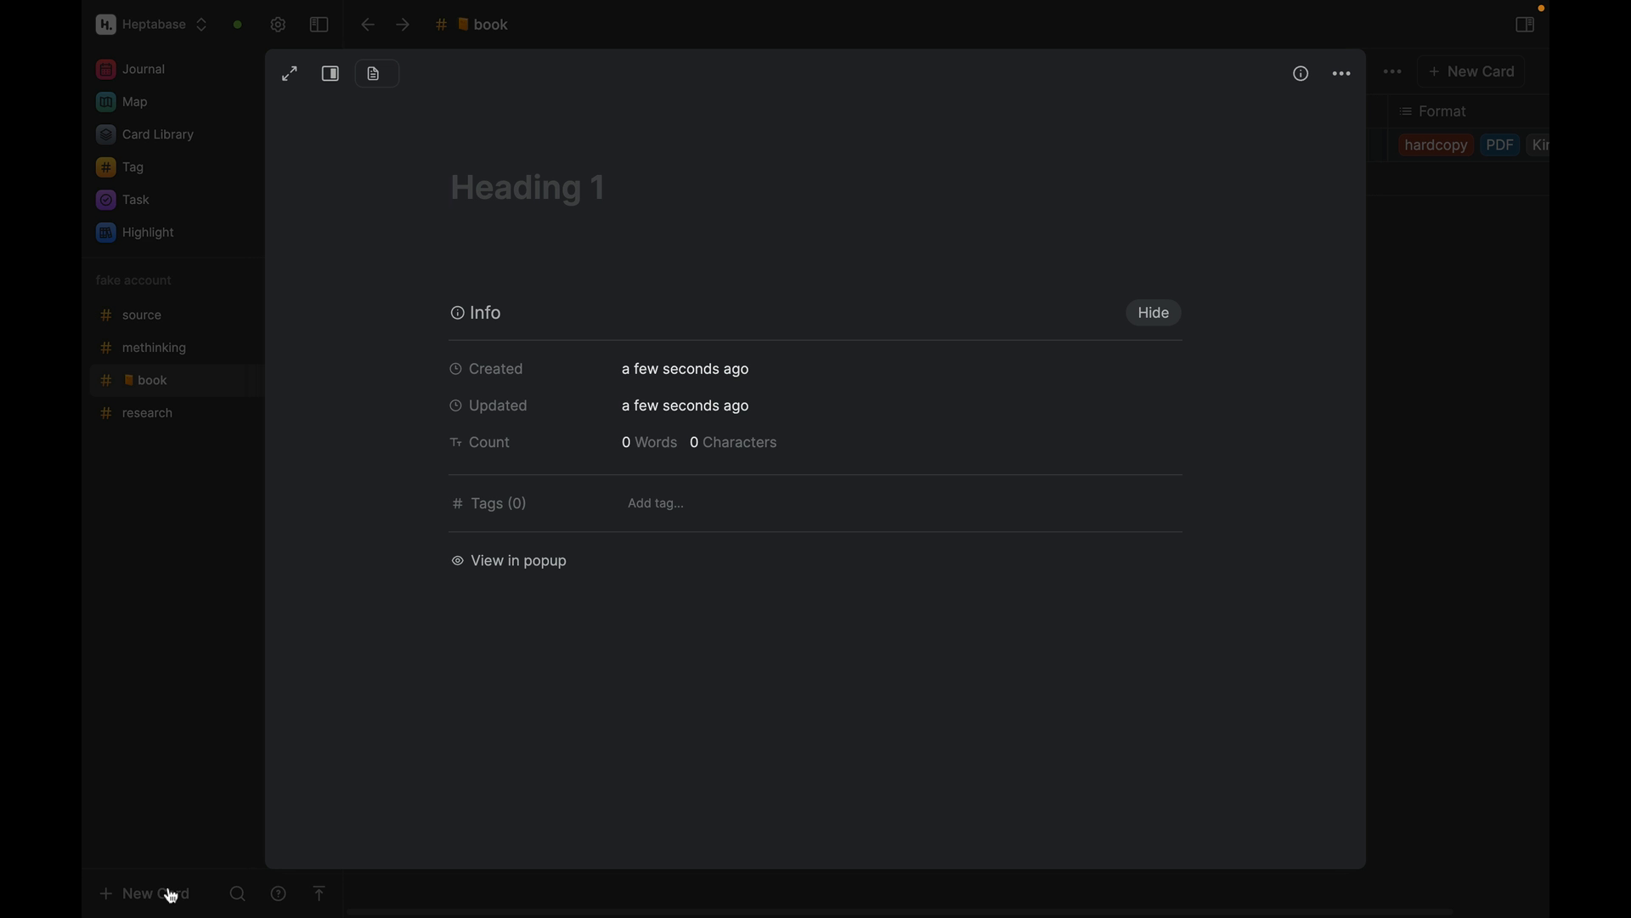
{"action": "type", "text": "fake card"}
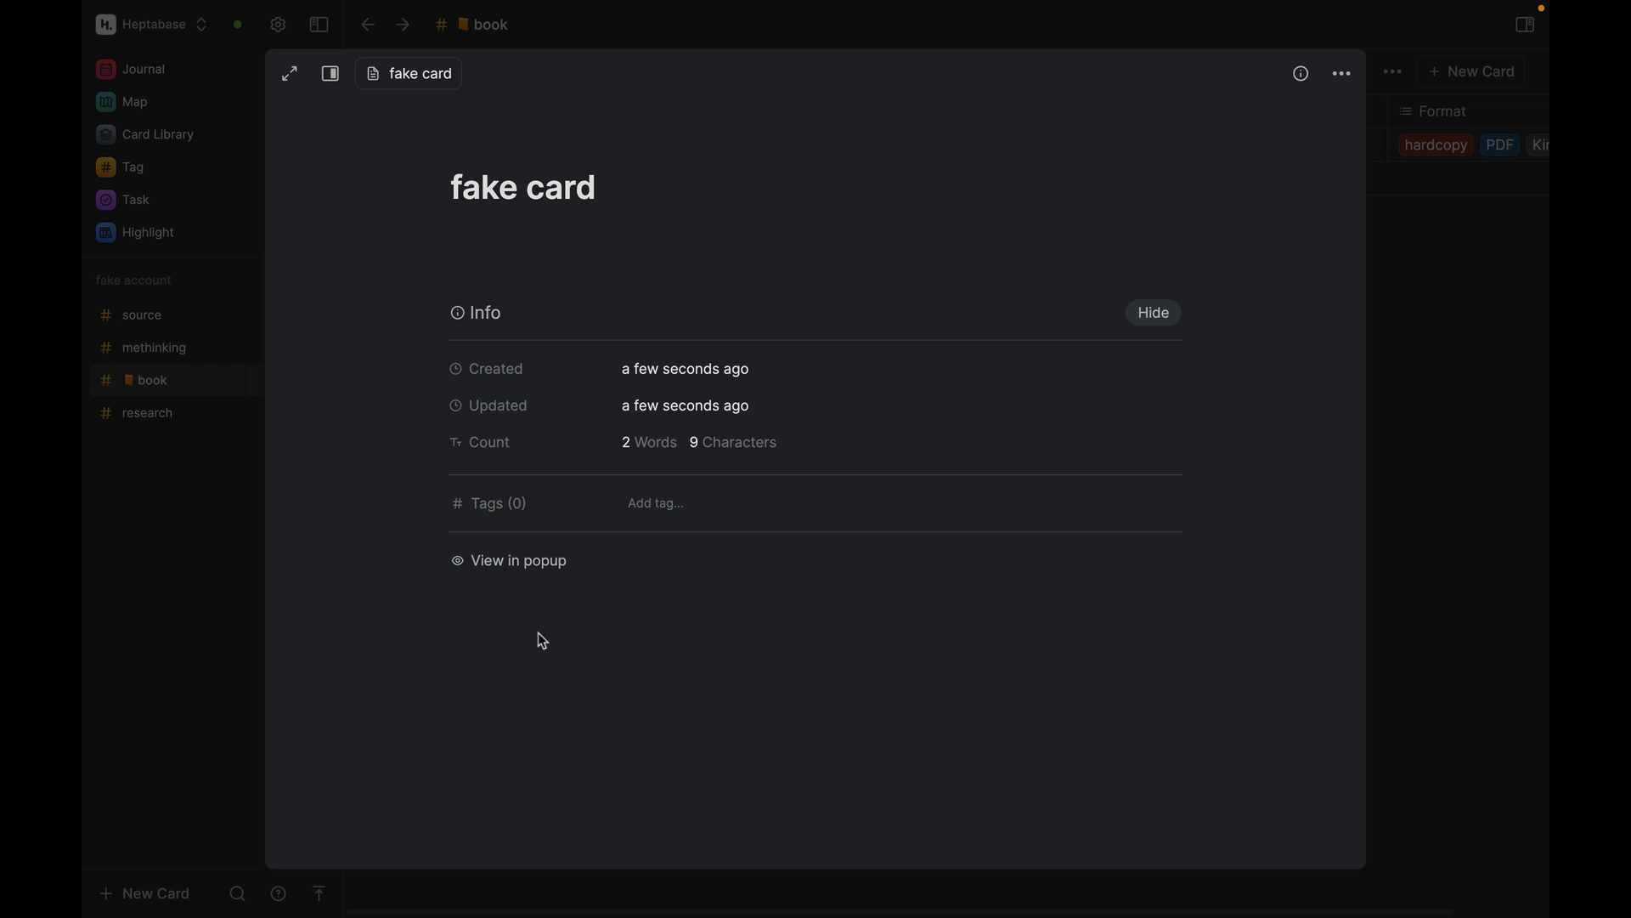
{"action": "left_click", "coordinate": [644, 505]}
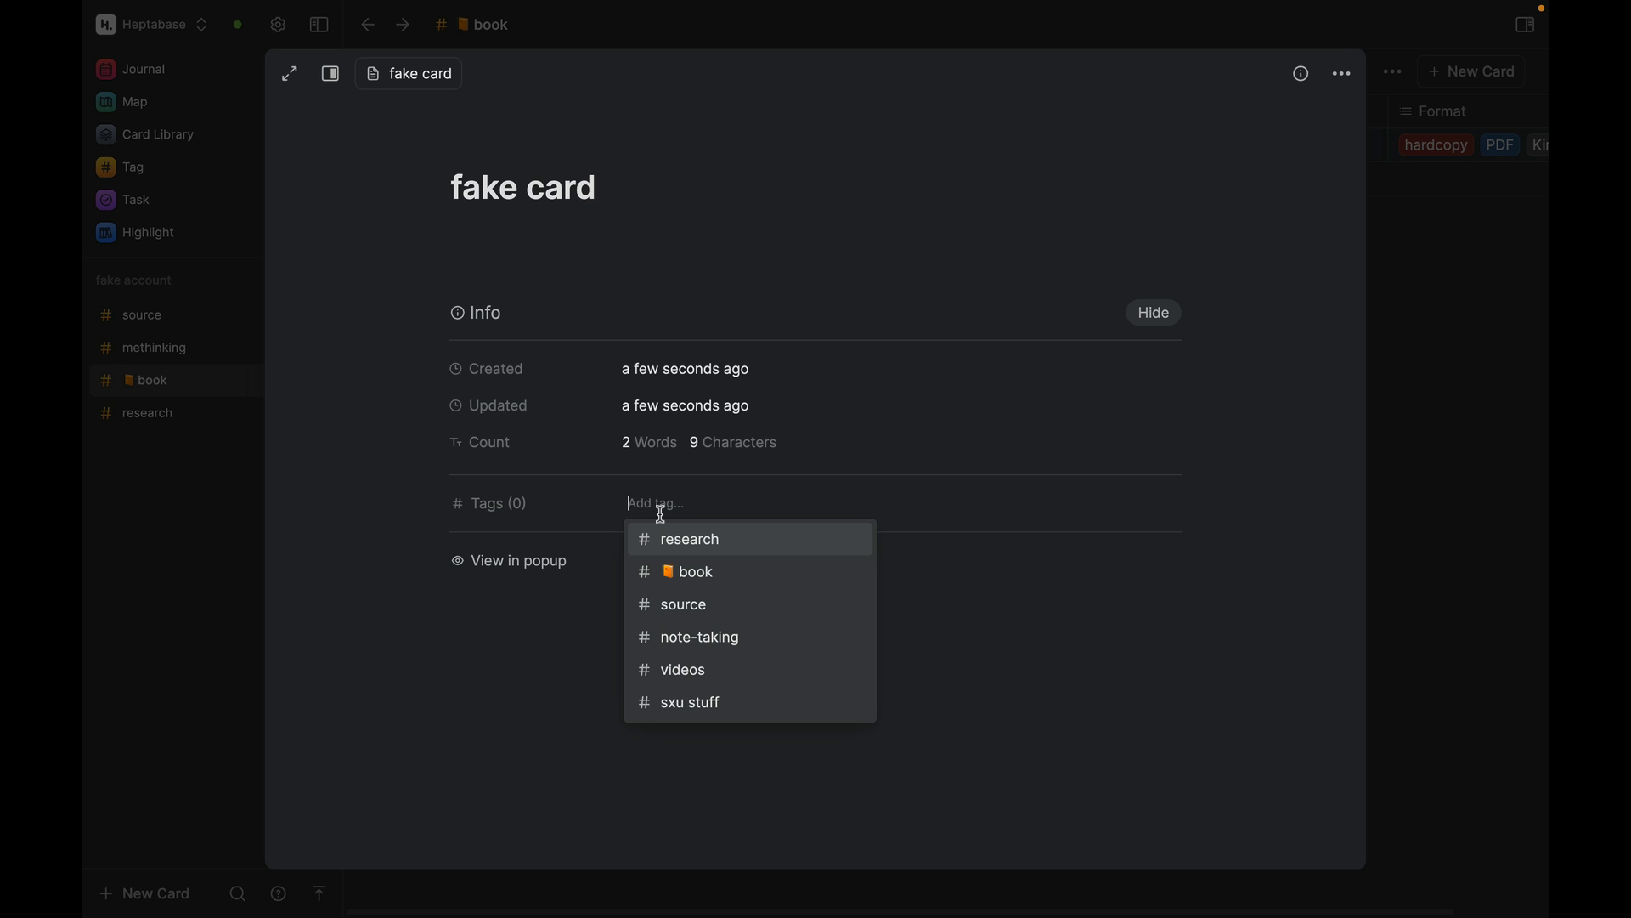
{"action": "left_click", "coordinate": [688, 543]}
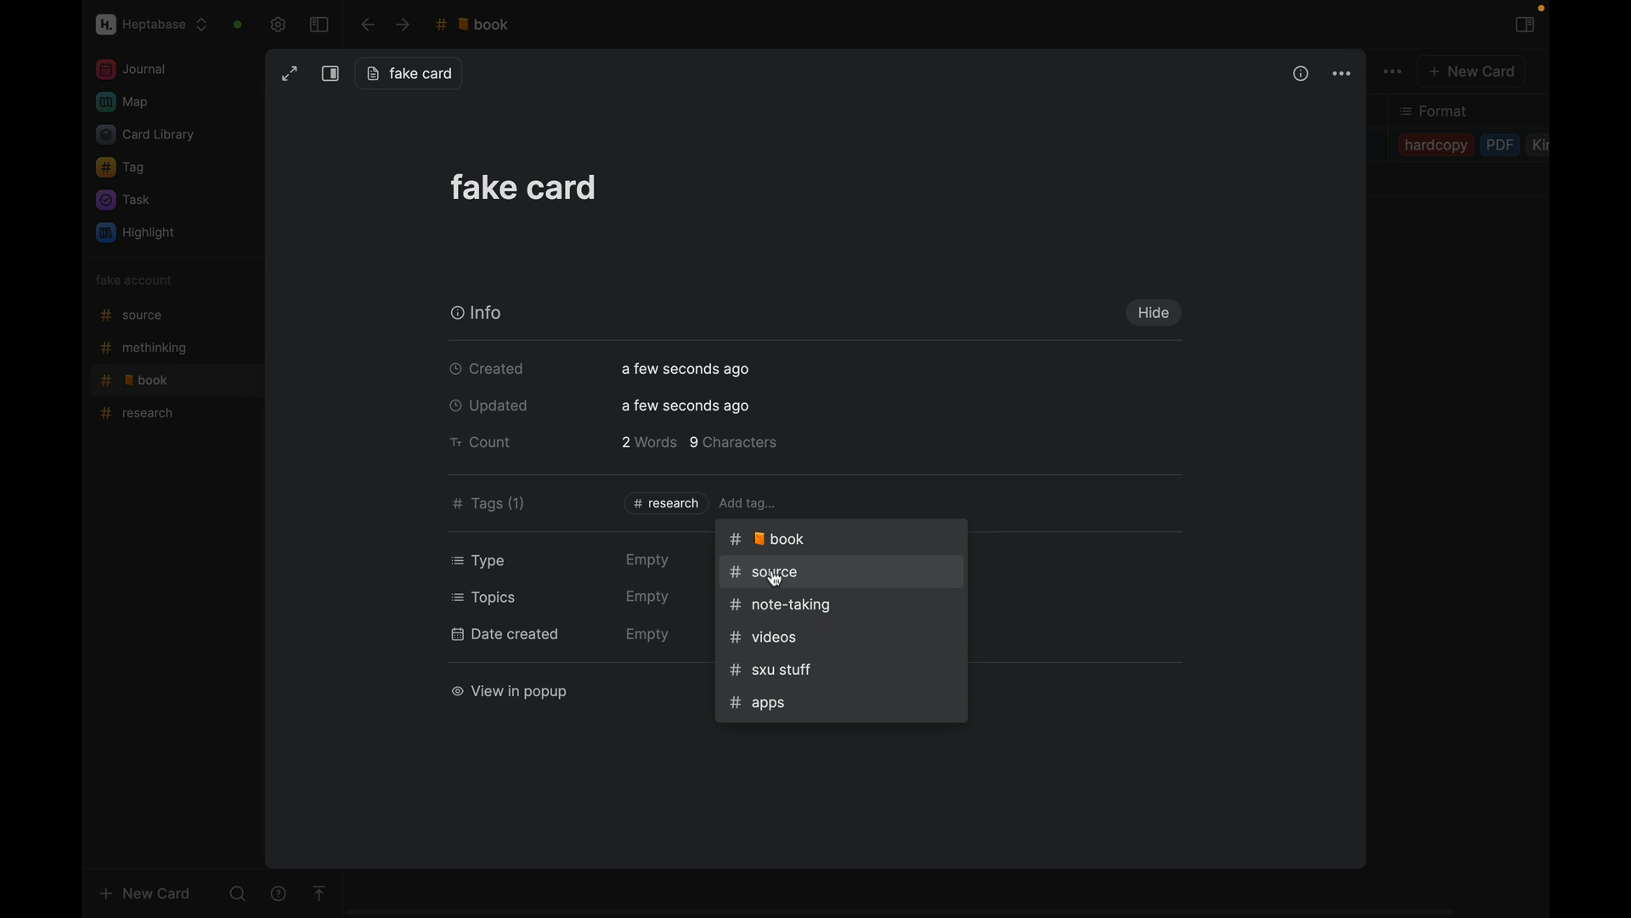
{"action": "left_click", "coordinate": [780, 541]}
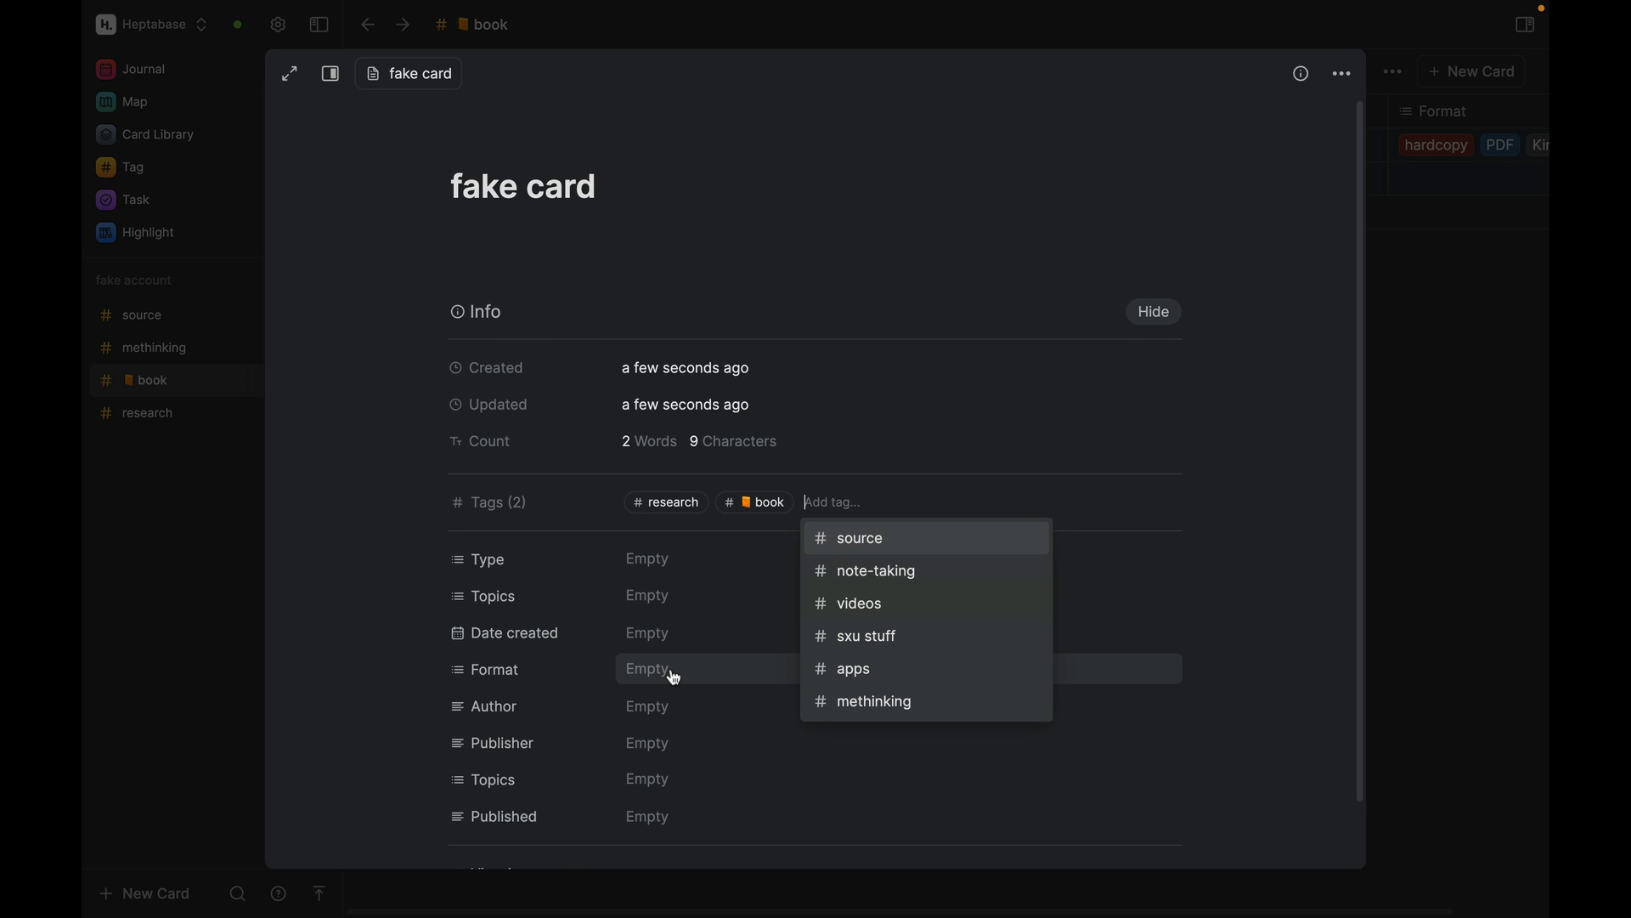
{"action": "scroll", "coordinate": [673, 676], "scroll_direction": "down", "scroll_amount": 2}
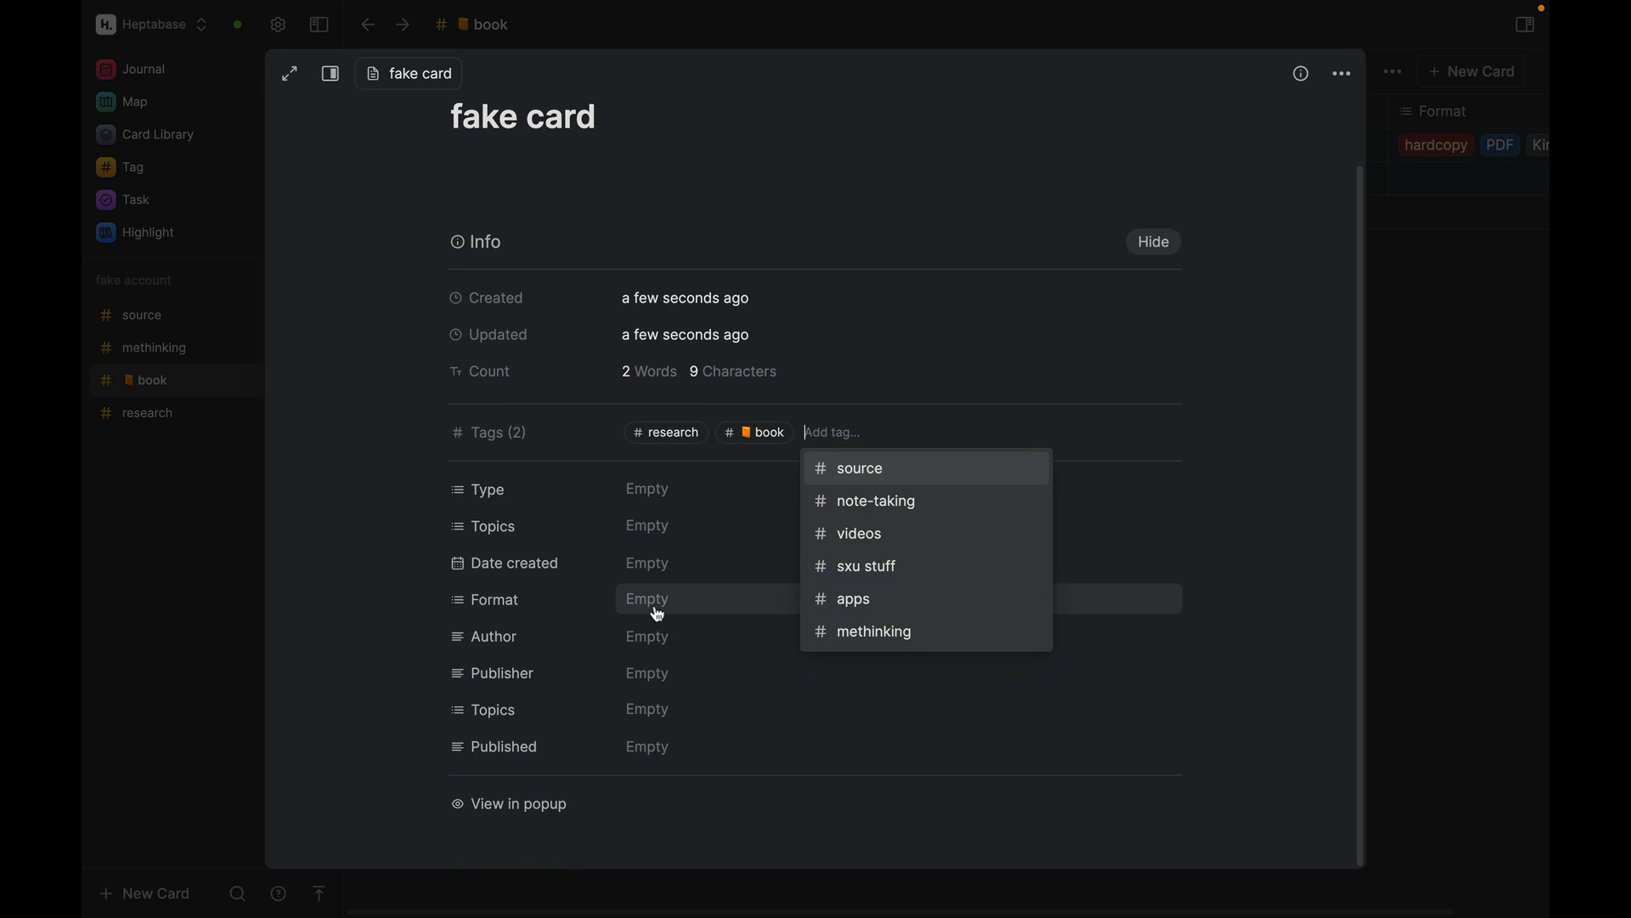